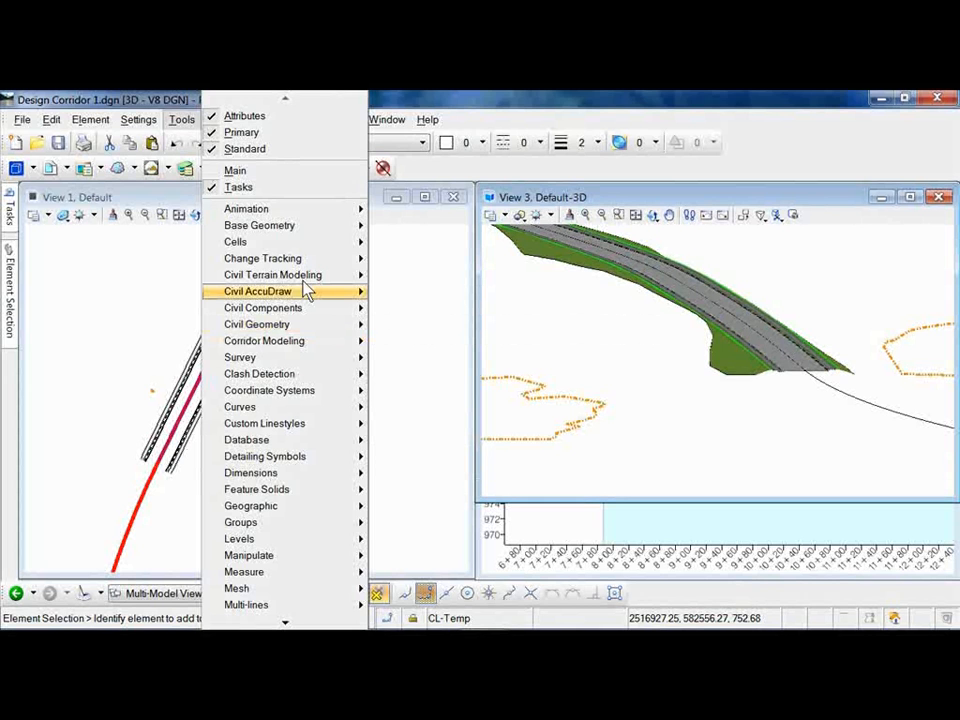
# Step: Open the Features Toggle Bar from the General Geometry tools and move it over the upper part of the plan view
pyautogui.click(140, 196)
pyautogui.moveTo(15, 207)
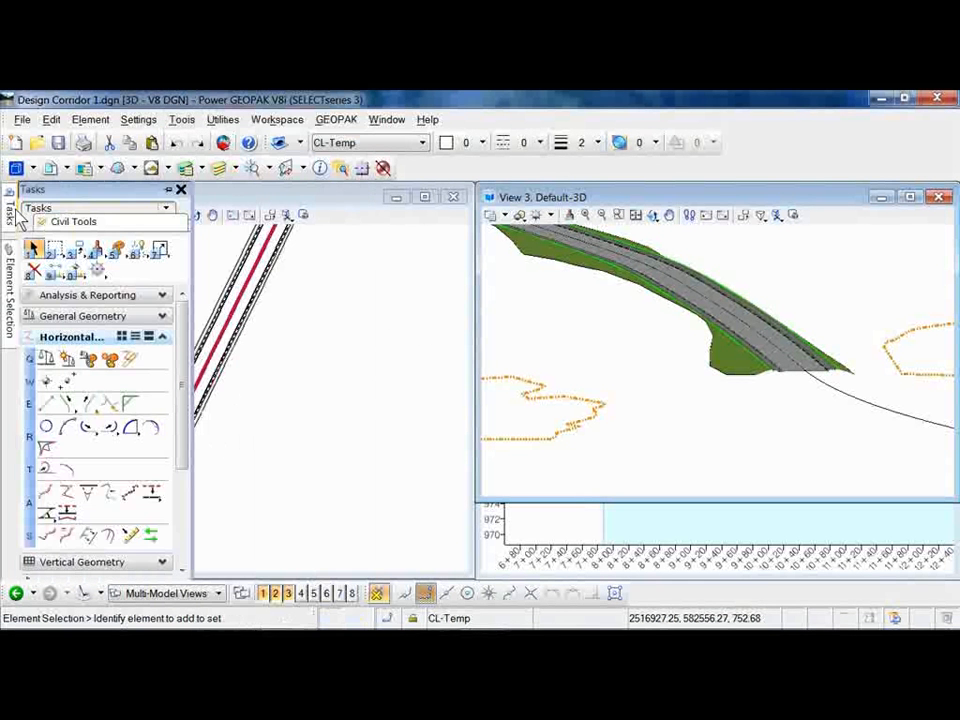
pyautogui.click(68, 318)
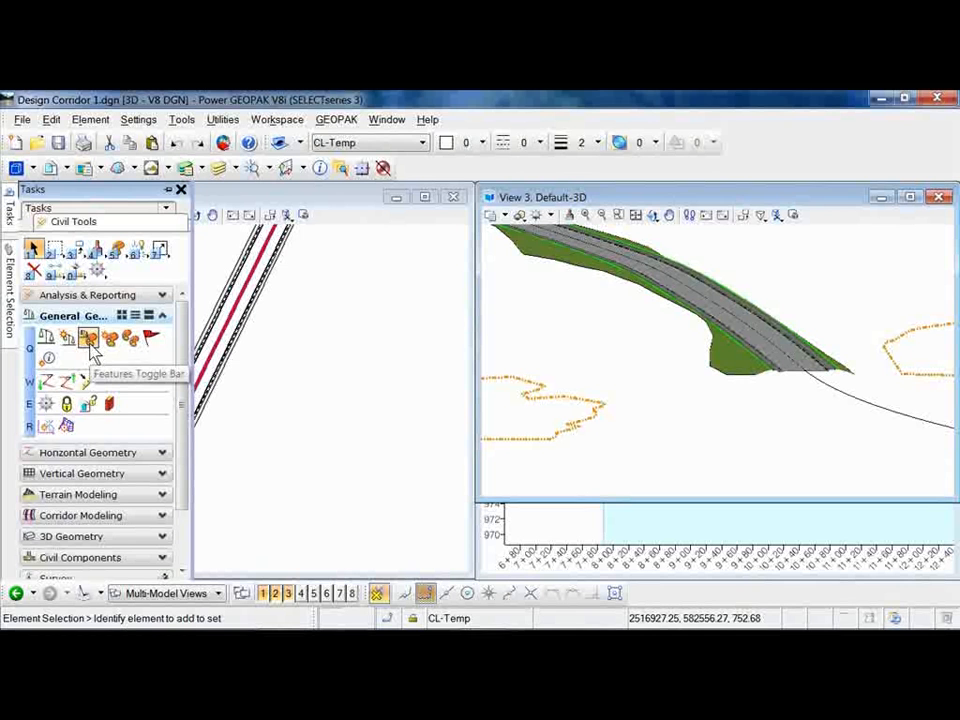
pyautogui.click(88, 338)
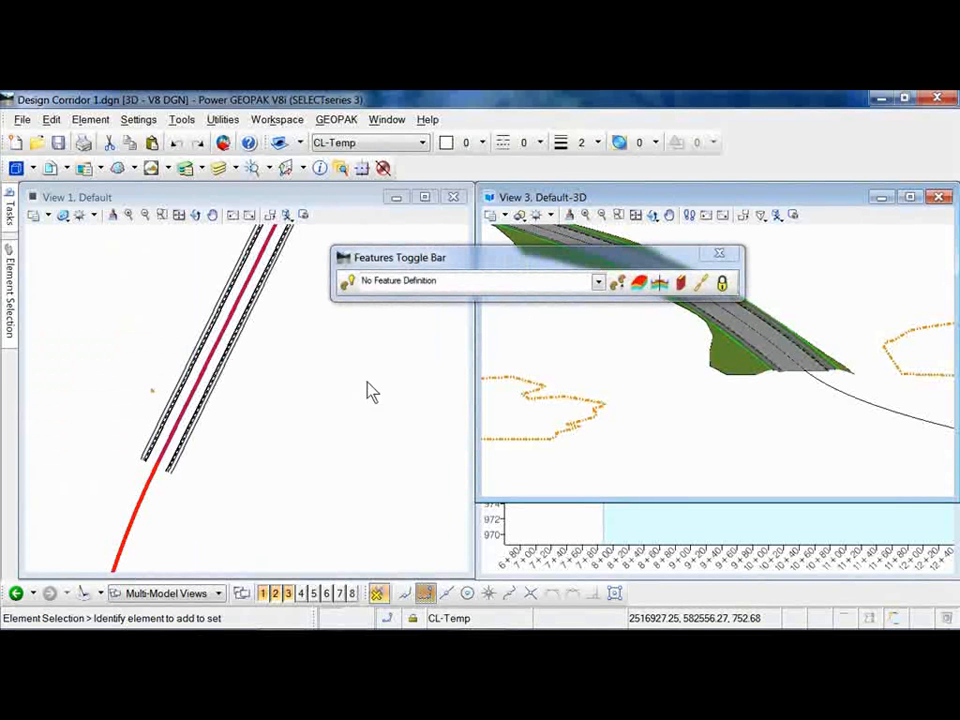
pyautogui.moveTo(521, 258); pyautogui.dragTo(405, 238)
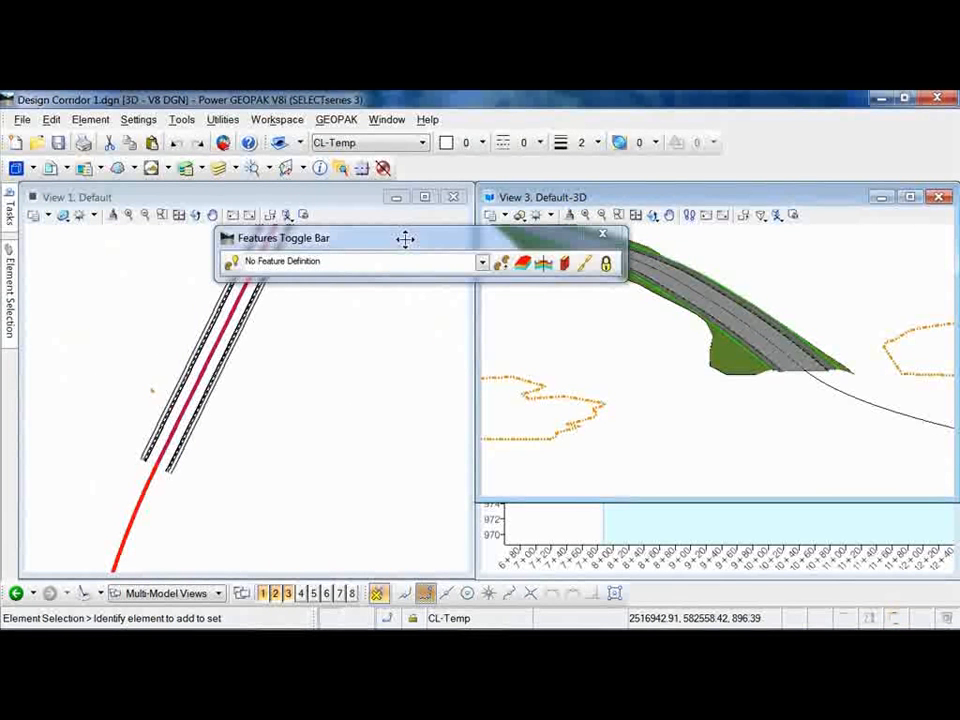
# Step: Set the active feature definition to Curb from Features.ddb, Drafting Standards, Curb & Gutter
pyautogui.click(481, 263)
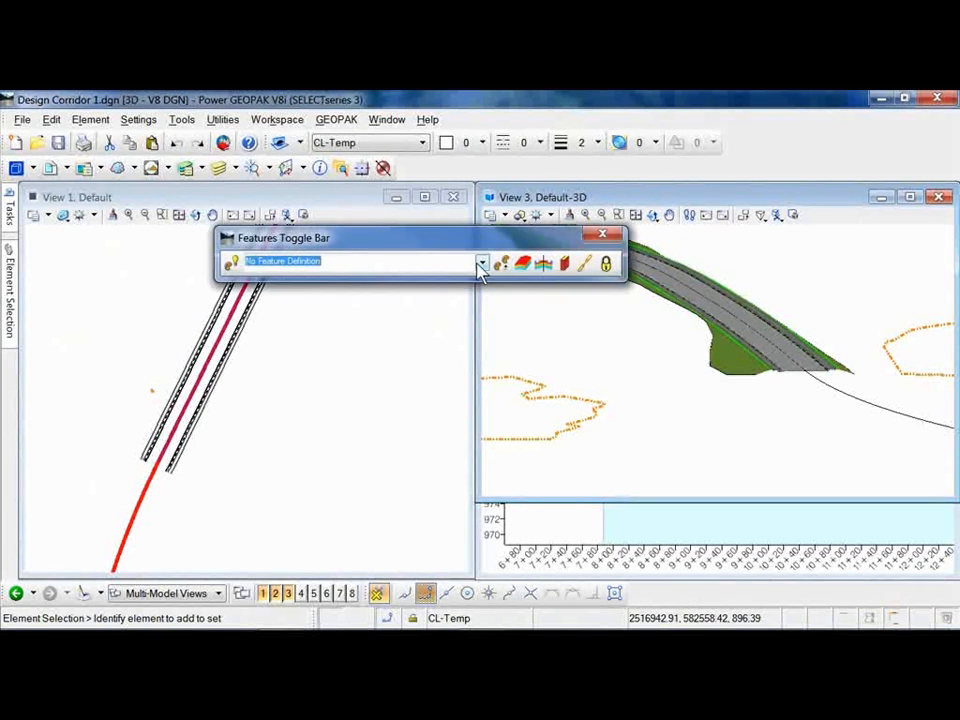
pyautogui.click(481, 263)
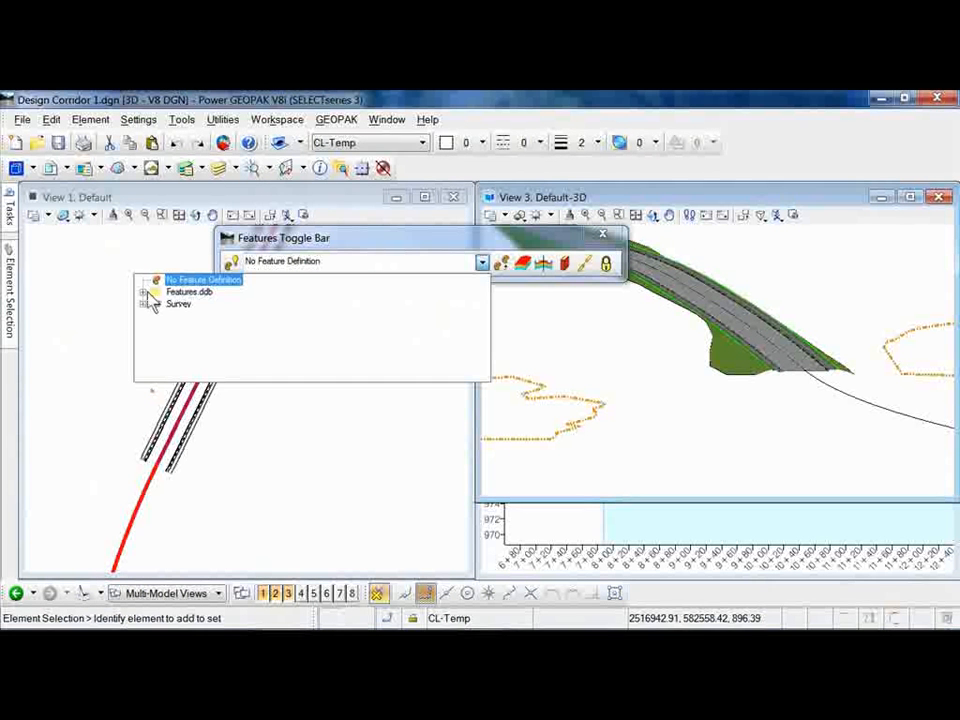
pyautogui.click(143, 292)
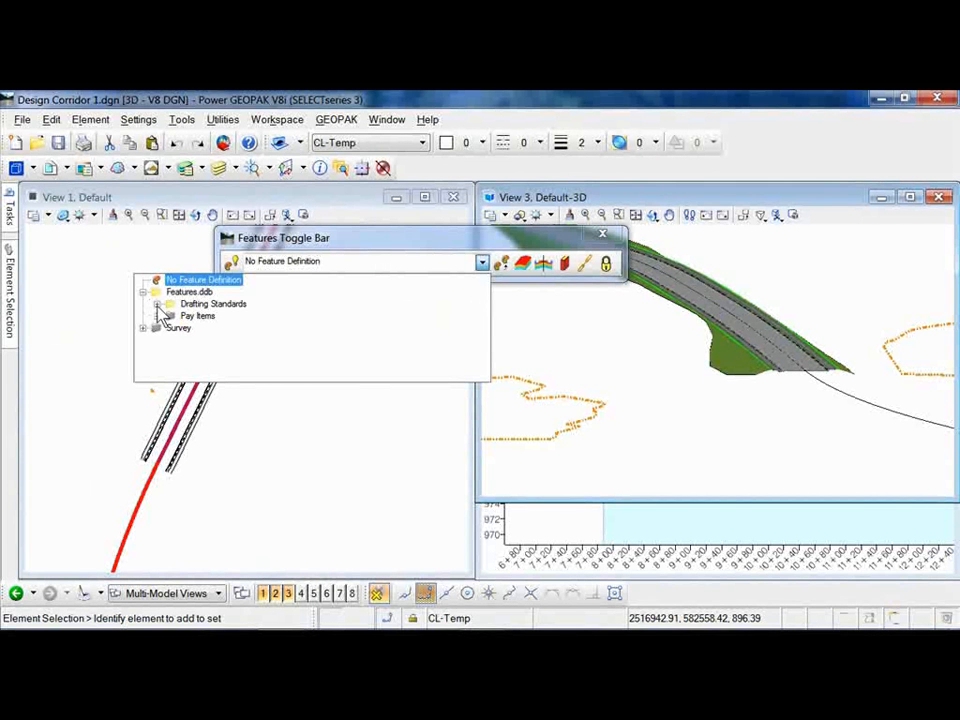
pyautogui.click(157, 304)
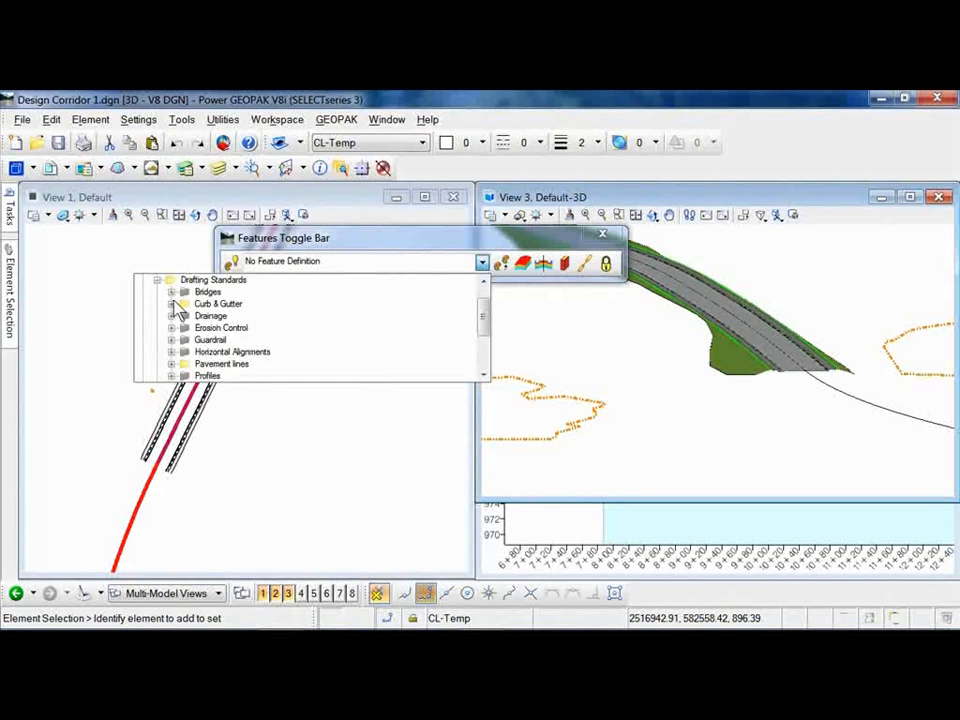
pyautogui.click(172, 304)
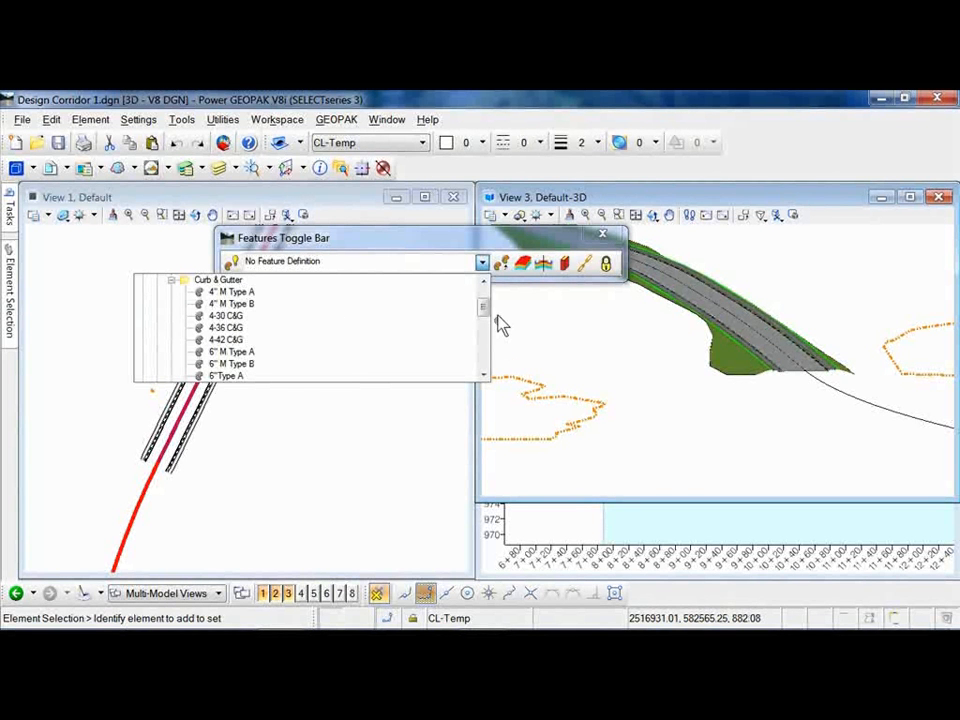
pyautogui.moveTo(484, 306); pyautogui.dragTo(483, 343)
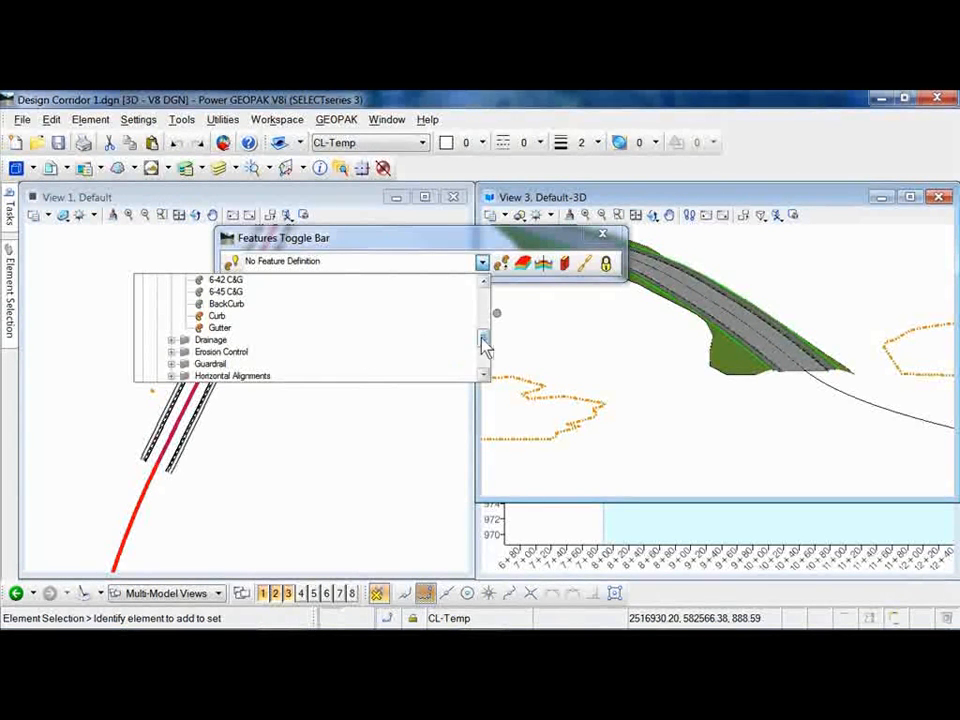
pyautogui.moveTo(483, 339)
pyautogui.mouseDown()
pyautogui.moveTo(483, 318)
pyautogui.moveTo(483, 336)
pyautogui.mouseUp()
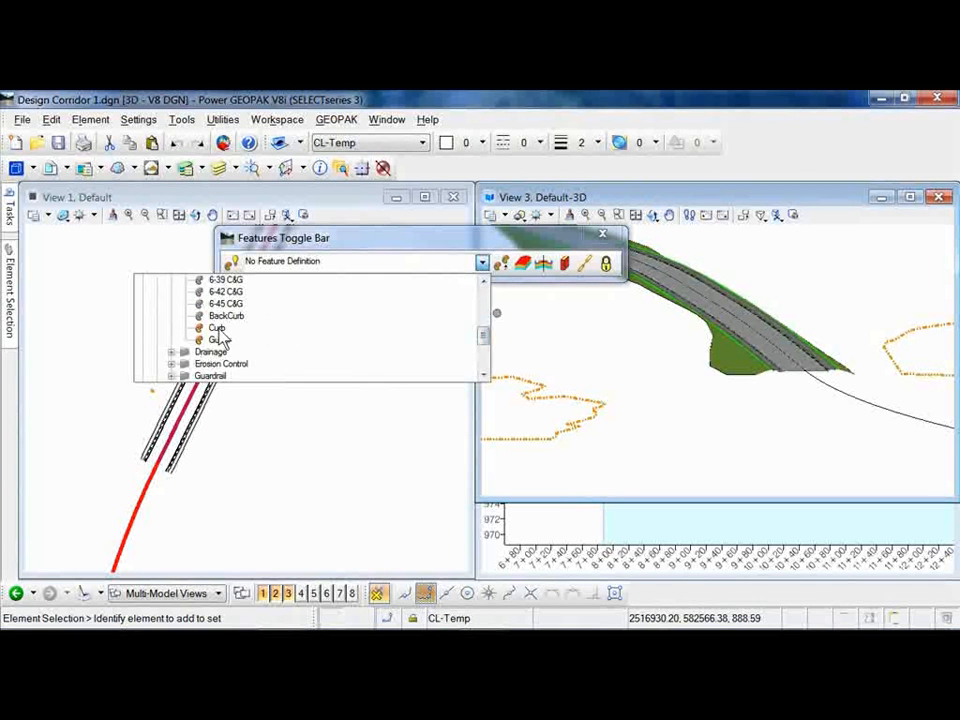
pyautogui.click(222, 329)
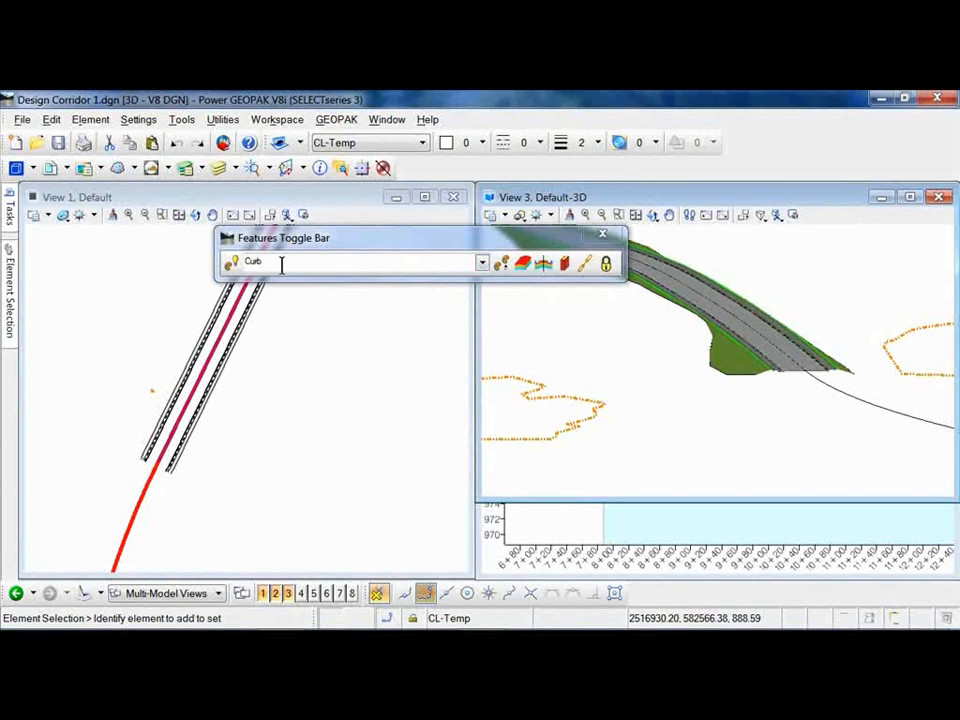
# Step: Start the Horizontal Geometry Line tool and float its settings beside the corridor in the plan view
pyautogui.moveTo(9, 212)
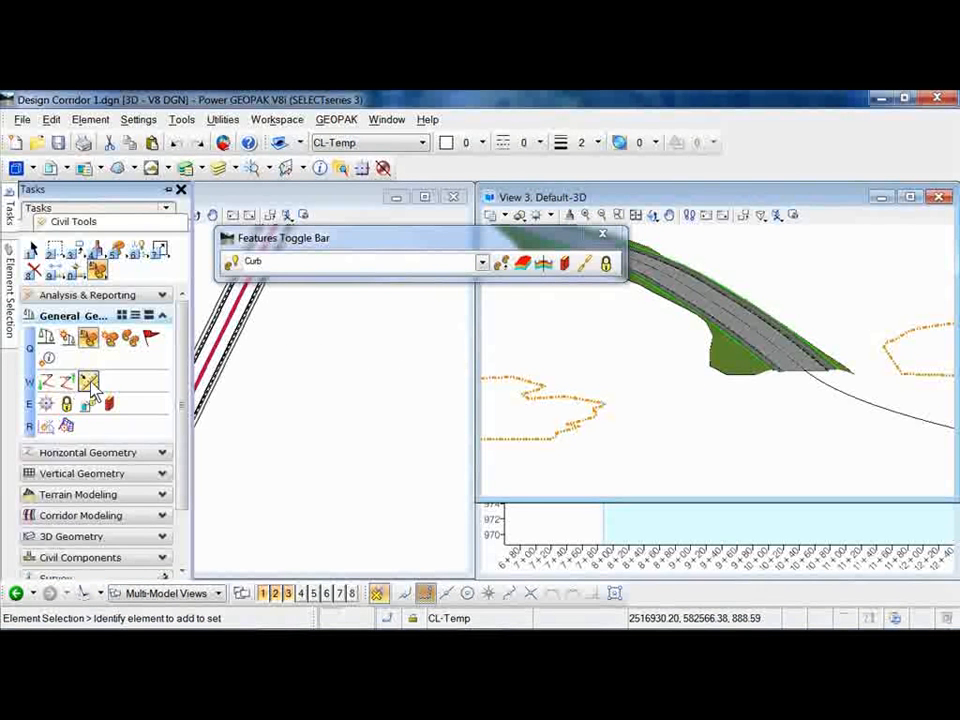
pyautogui.click(80, 452)
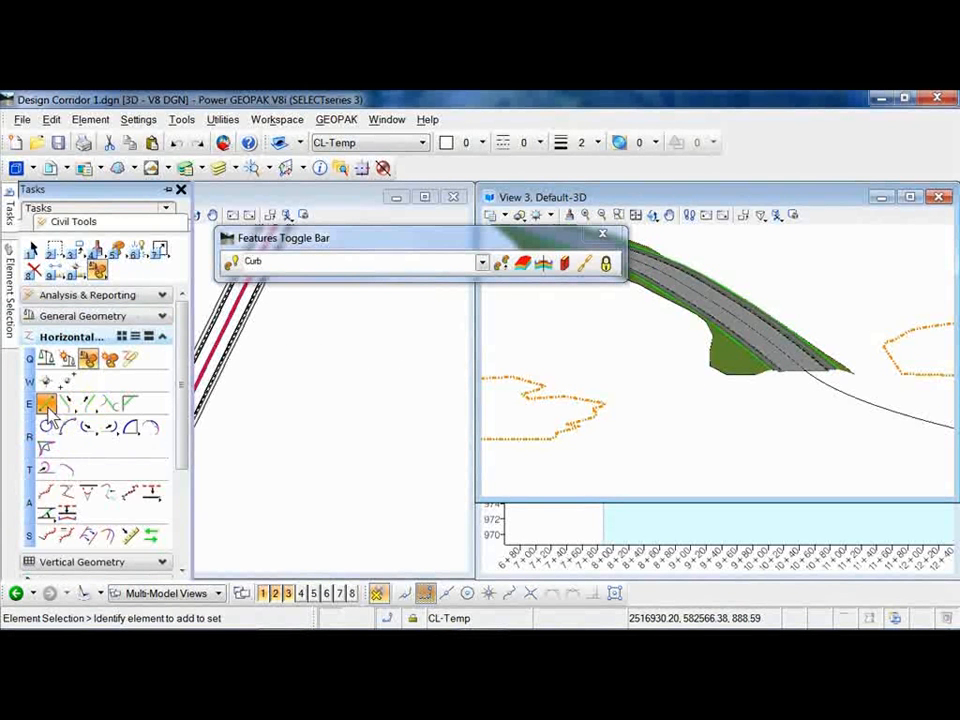
pyautogui.click(46, 405)
pyautogui.moveTo(9, 262)
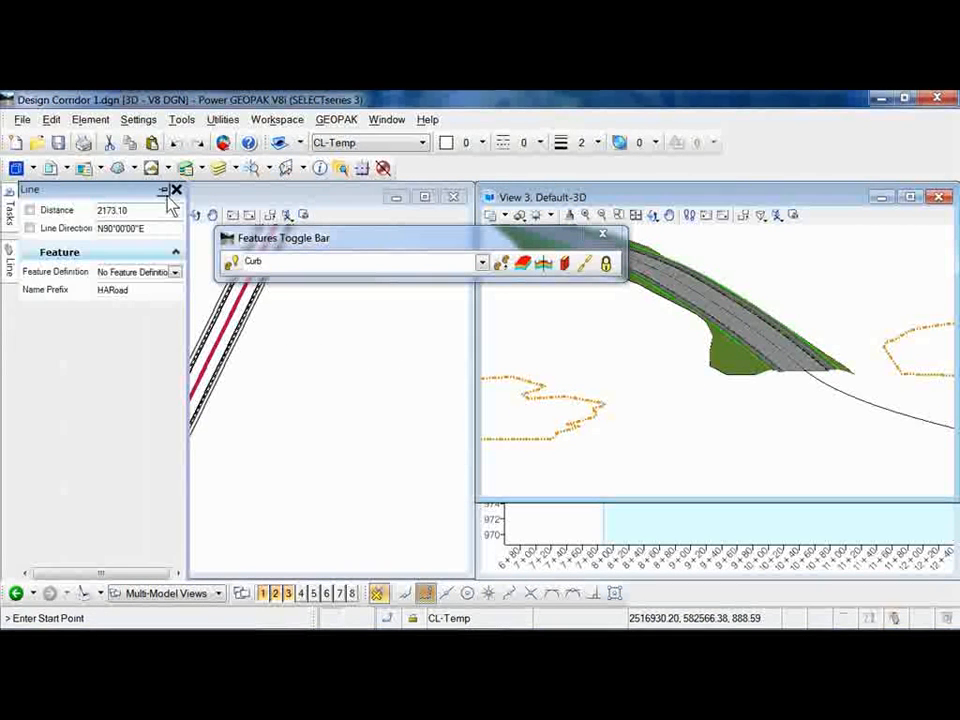
pyautogui.click(167, 191)
pyautogui.moveTo(88, 200); pyautogui.dragTo(454, 344)
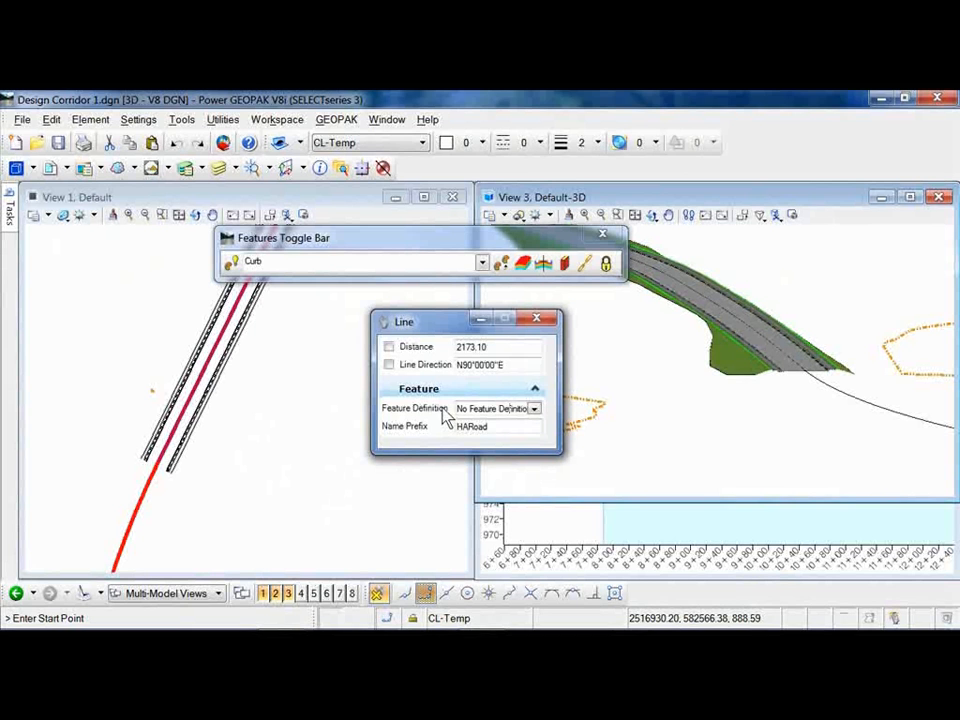
# Step: Review the feature definition choices offered in the Line tool settings without changing the selection
pyautogui.moveTo(527, 408); pyautogui.dragTo(451, 408)
pyautogui.click(535, 411)
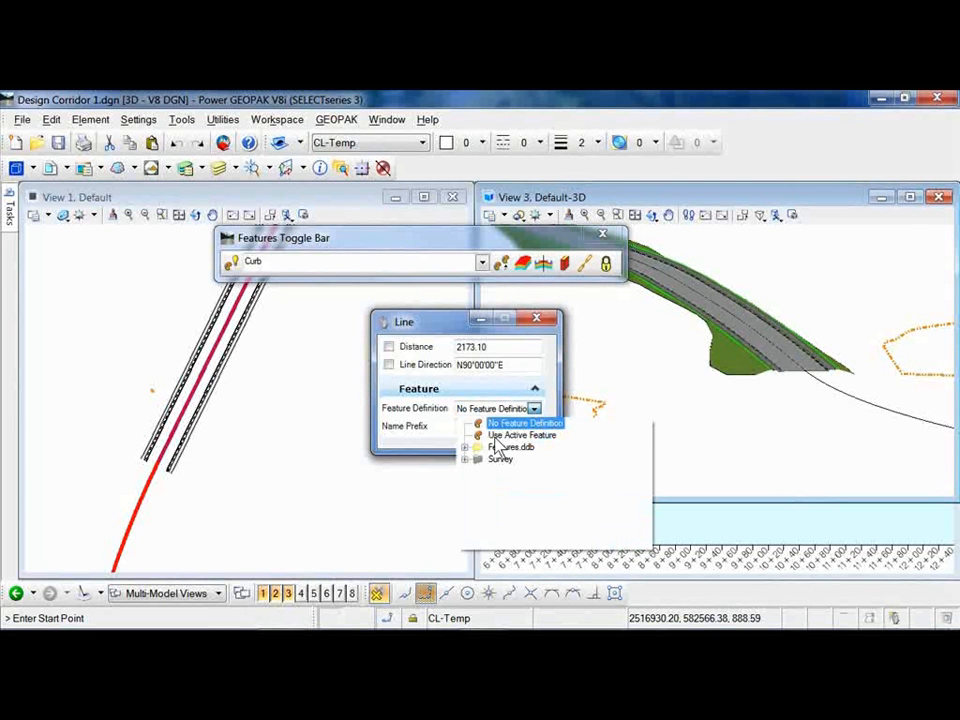
pyautogui.click(439, 328)
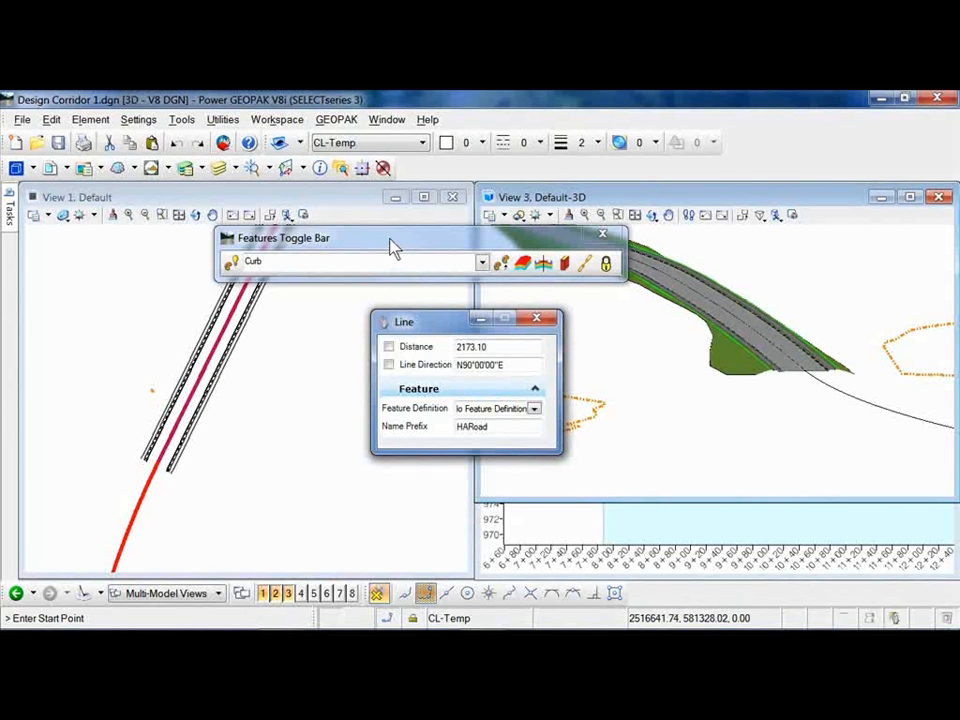
# Step: Select Curb again from the Curb & Gutter drafting standards as the active feature definition
pyautogui.click(481, 263)
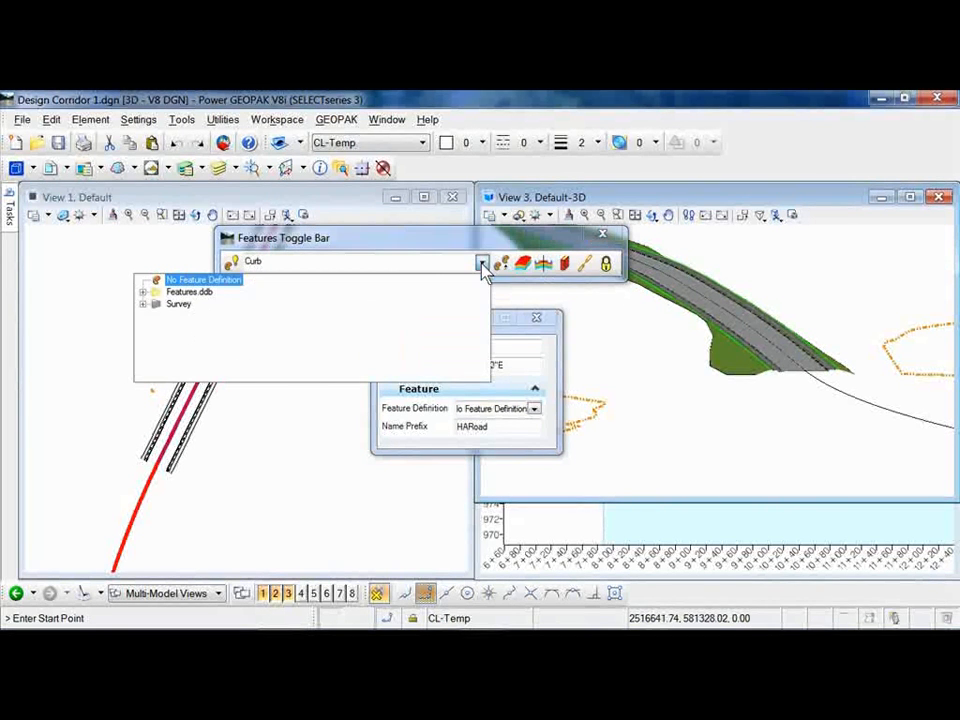
pyautogui.doubleClick(157, 293)
pyautogui.click(158, 303)
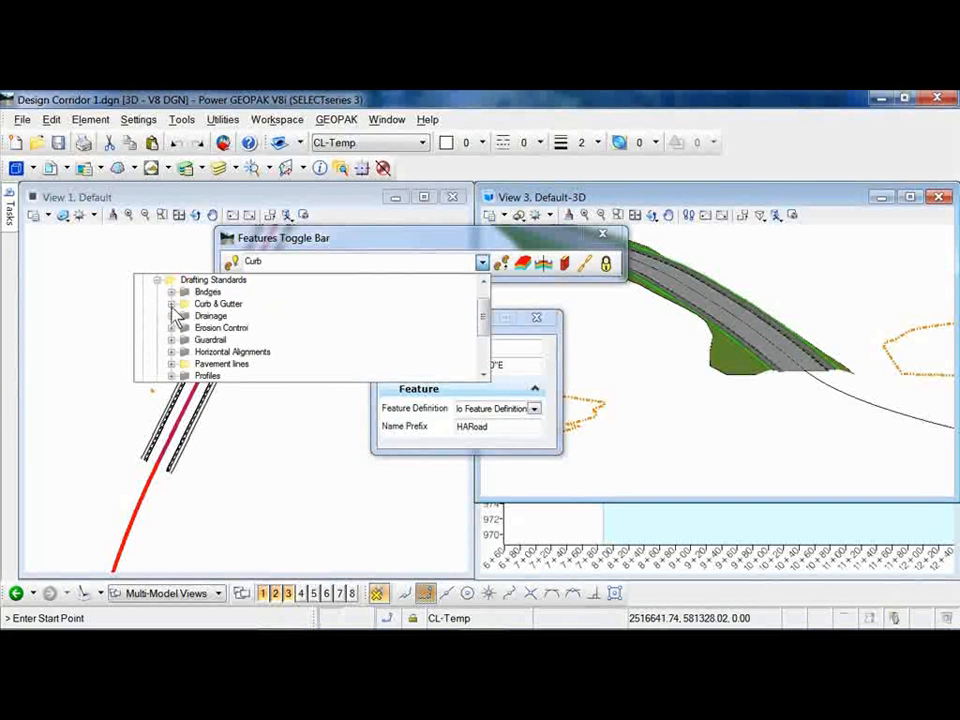
pyautogui.click(171, 304)
pyautogui.scroll(-5, 210, 335)
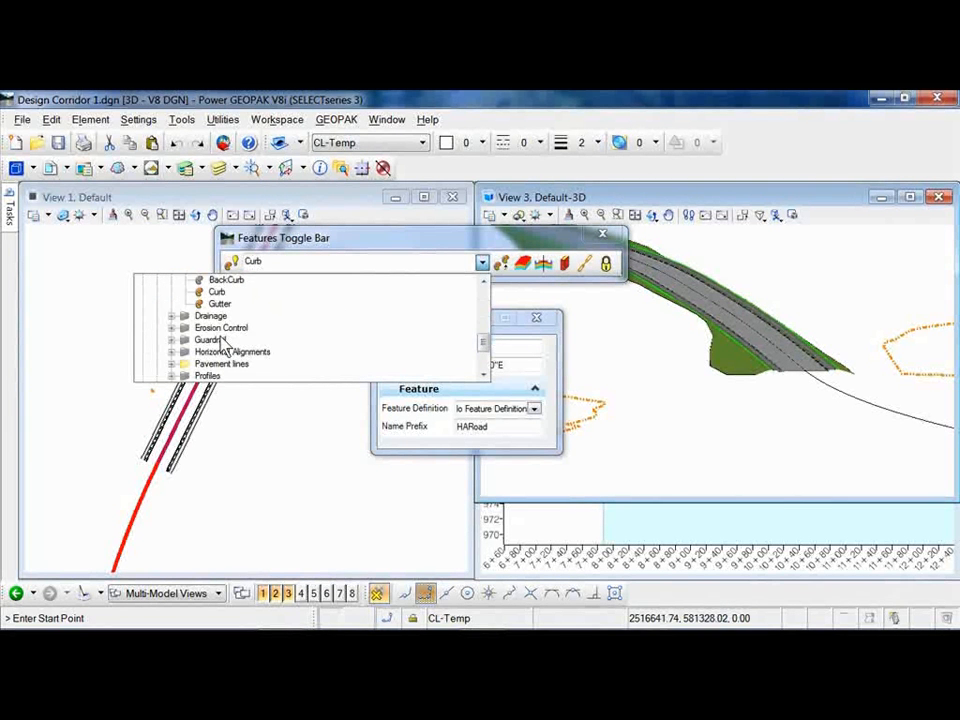
pyautogui.click(216, 291)
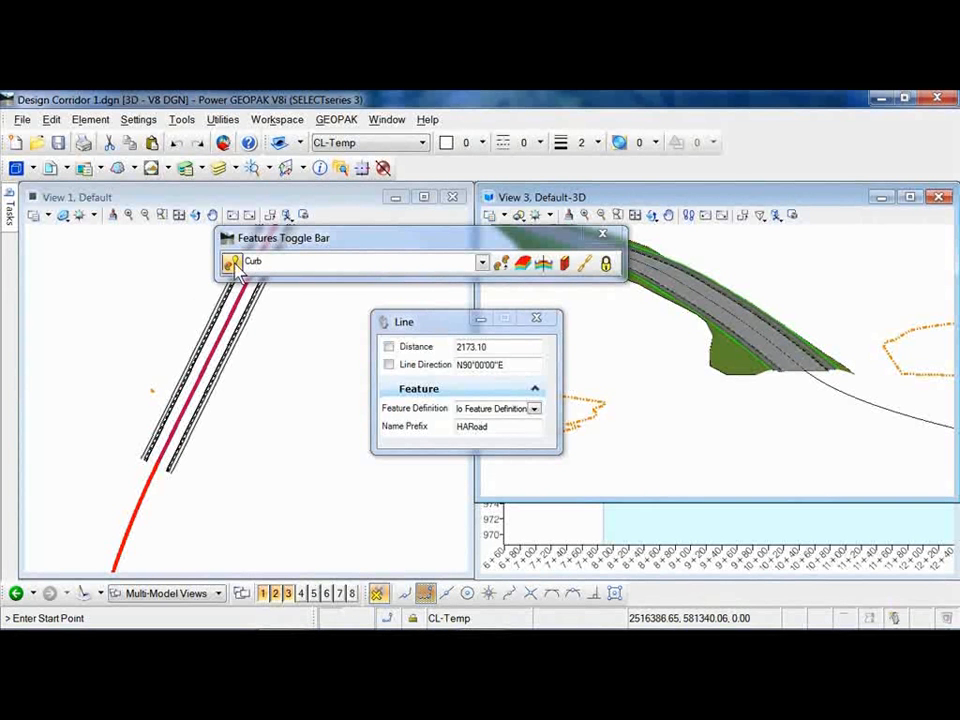
# Step: Turn on use of the active feature definition and draw a Curb line about 284 long beside the corridor in View 1
pyautogui.click(234, 267)
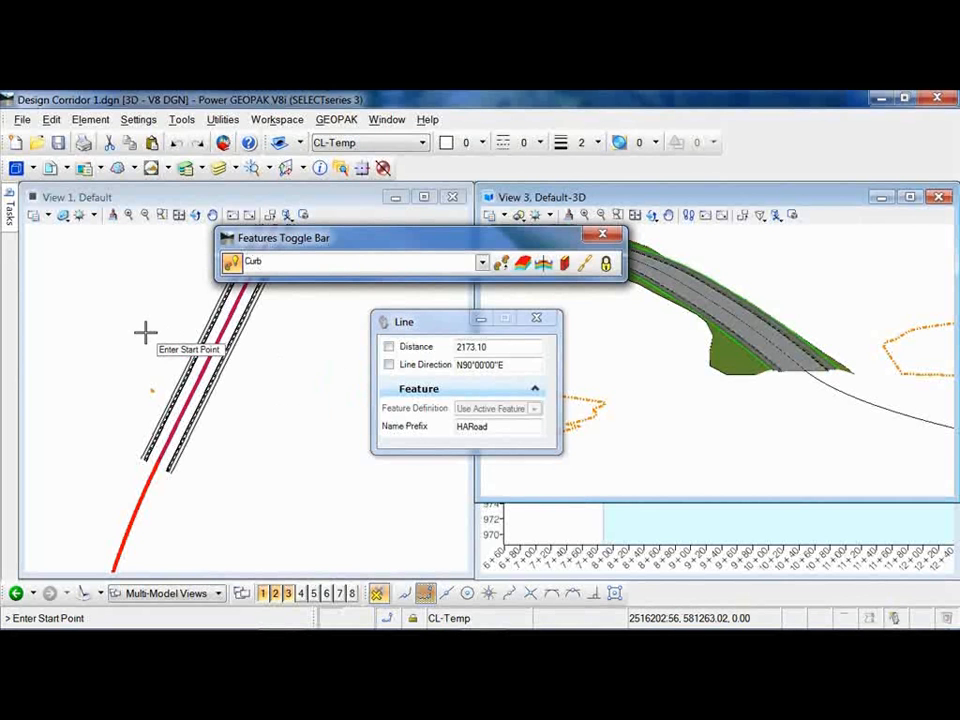
pyautogui.click(52, 405)
pyautogui.click(157, 277)
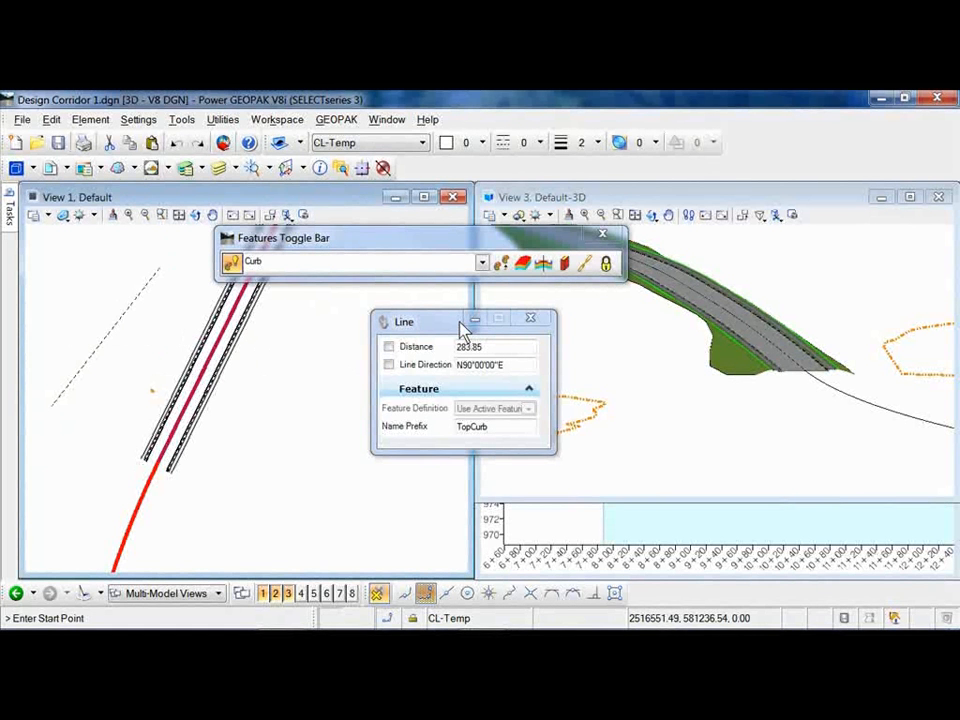
# Step: Make EOP from Pavement lines the active feature definition and draw a line about 308 long between the curb line and the corridor
pyautogui.click(482, 262)
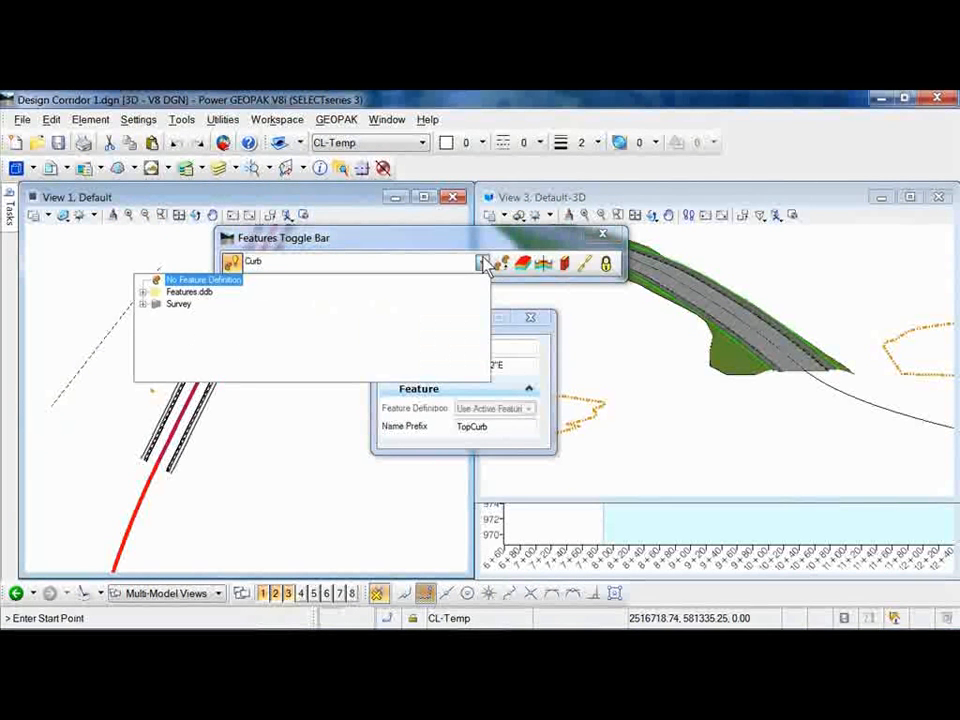
pyautogui.click(144, 292)
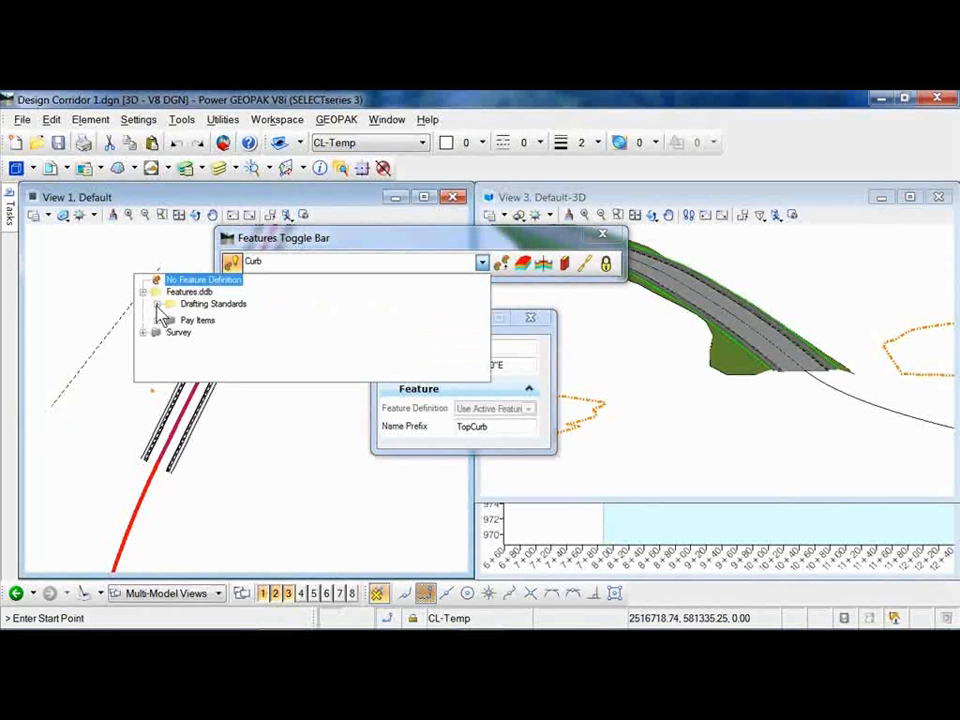
pyautogui.click(157, 303)
pyautogui.click(171, 364)
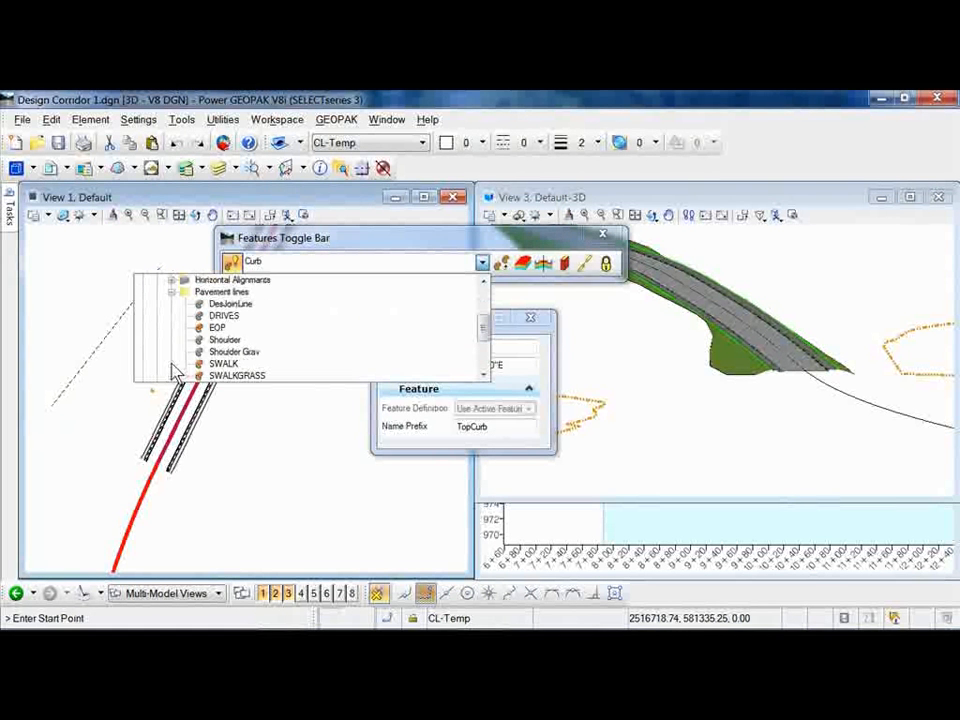
pyautogui.click(217, 328)
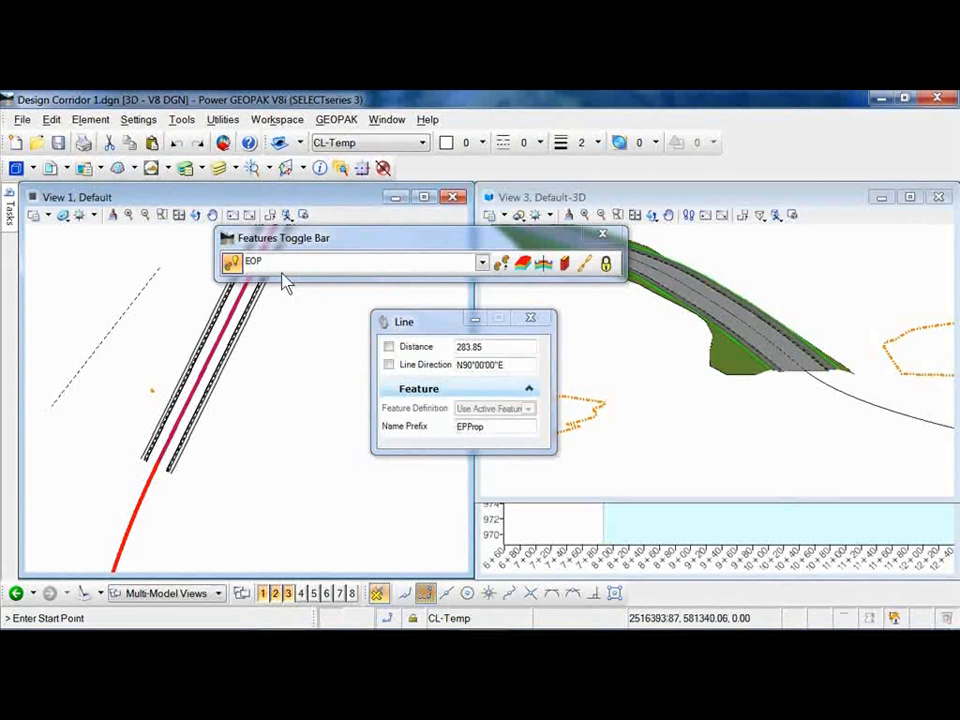
pyautogui.click(67, 445)
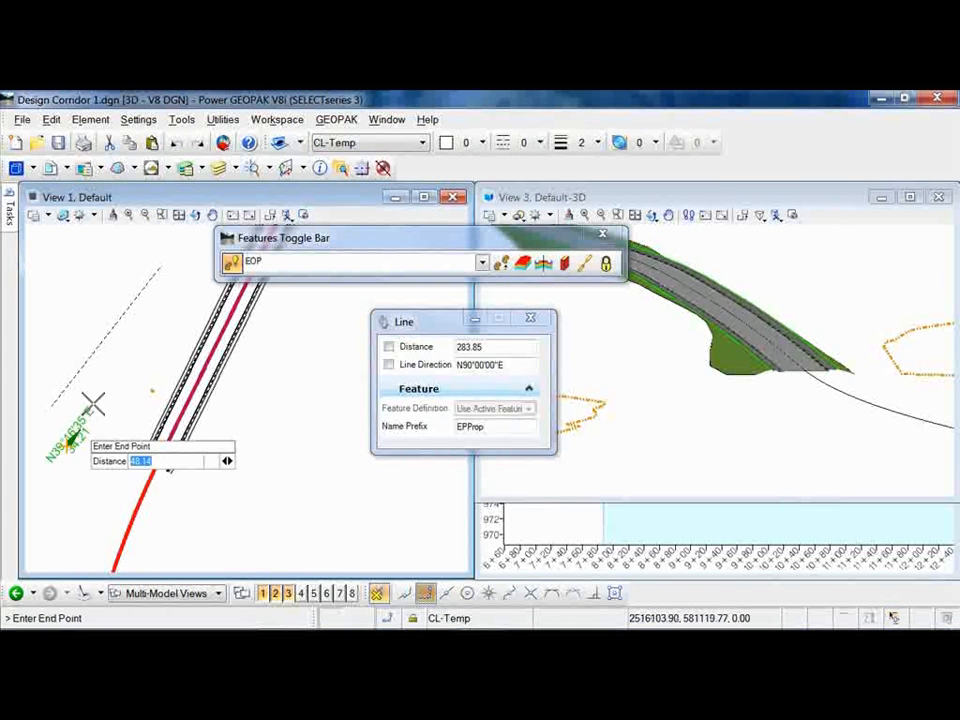
pyautogui.click(175, 290)
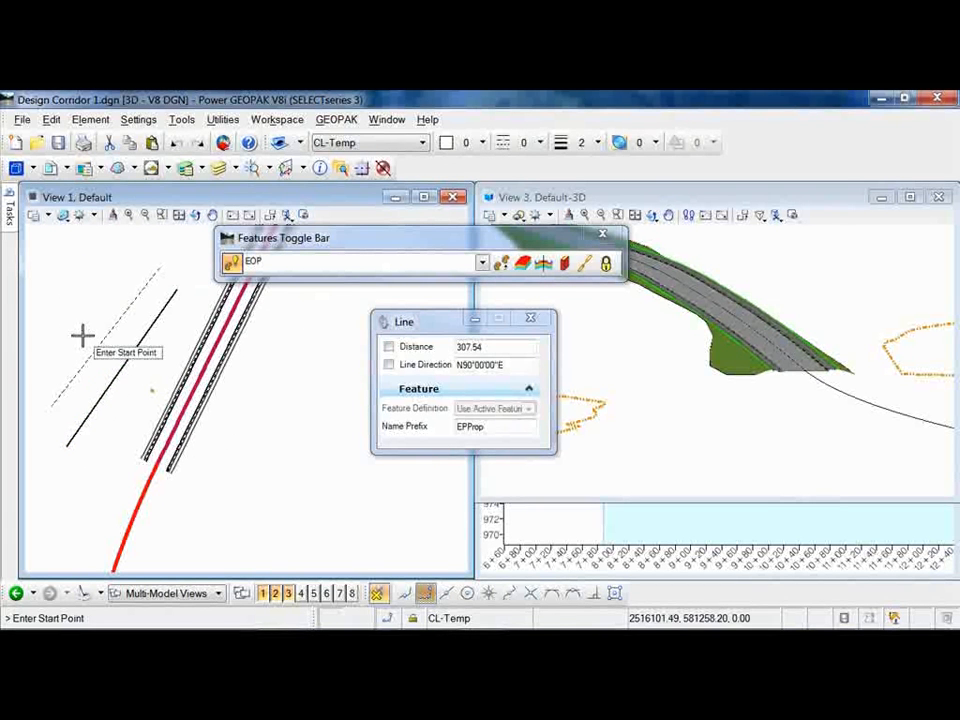
# Step: Make Centerline from Horizontal Alignments the active feature definition and draw a line about 314 long between the EOP line and the corridor
pyautogui.click(482, 263)
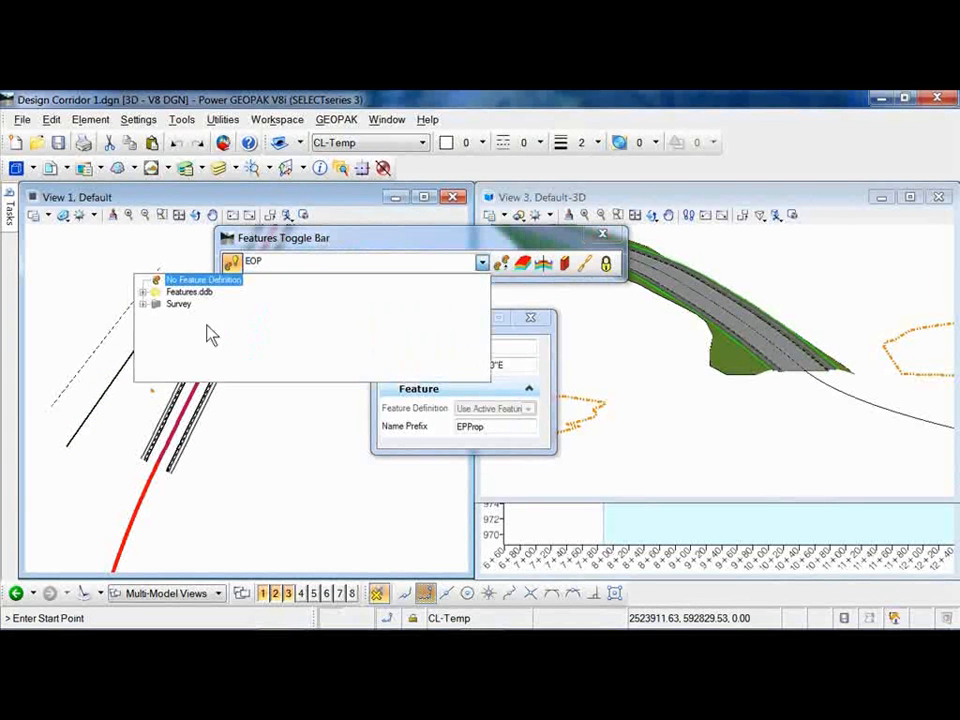
pyautogui.click(143, 291)
pyautogui.click(157, 303)
pyautogui.click(172, 352)
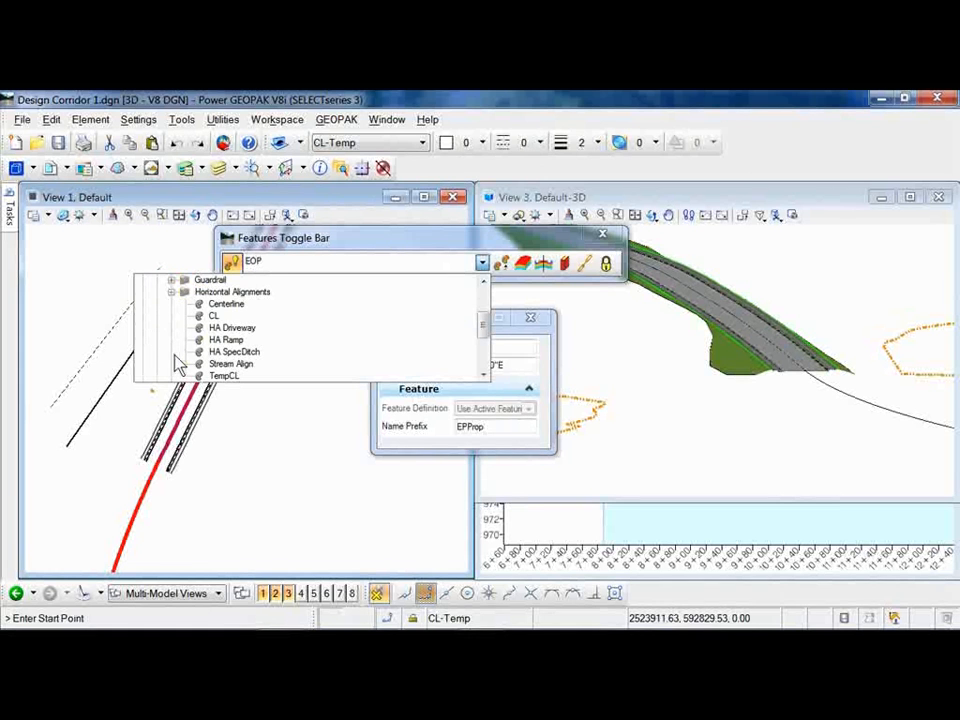
pyautogui.click(224, 304)
pyautogui.click(220, 304)
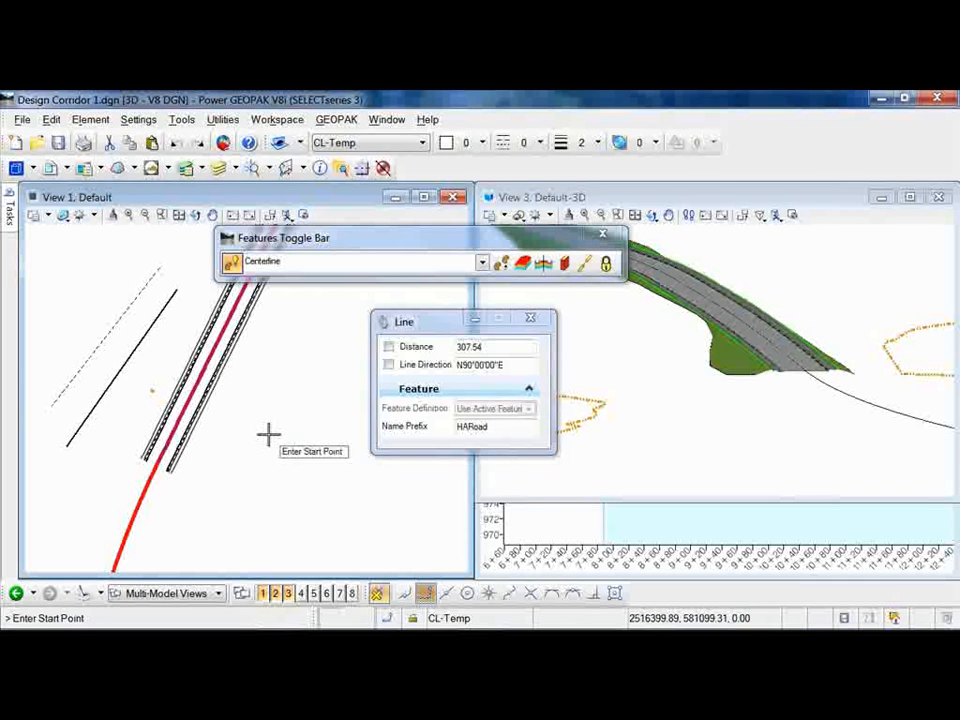
pyautogui.click(88, 476)
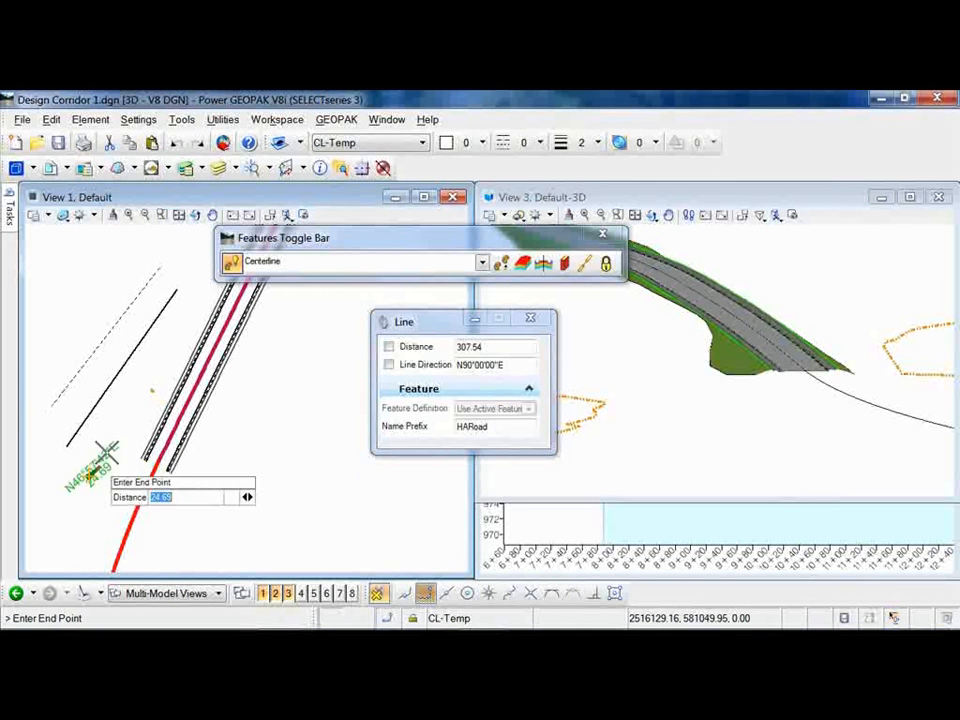
pyautogui.click(189, 311)
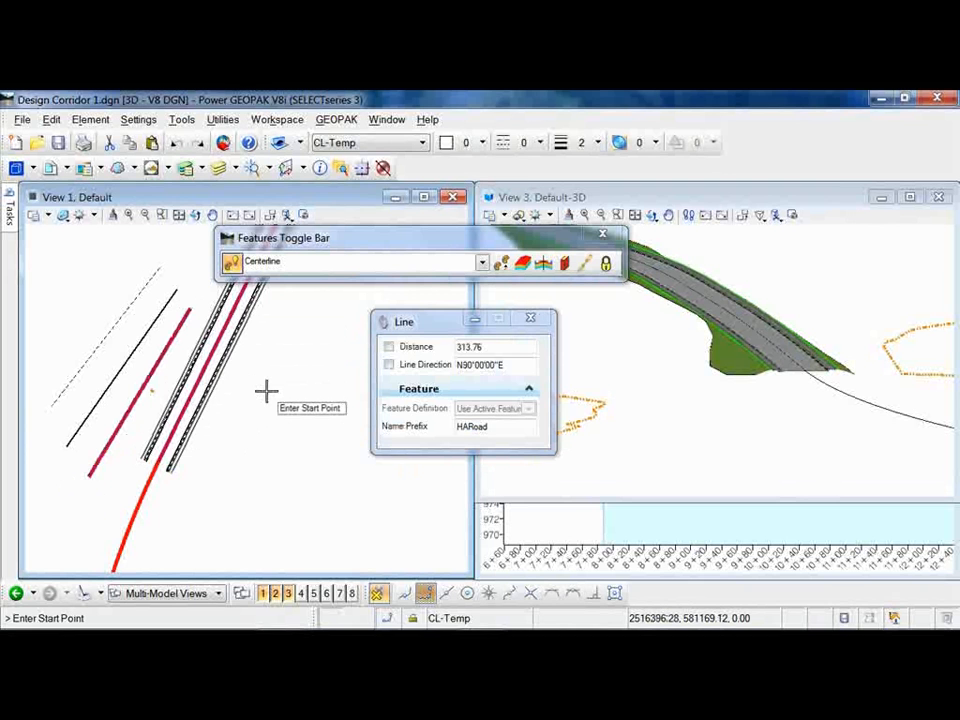
# Step: Dock the Line tool settings at the edge of the workspace beside Tasks and set them to auto-hide
pyautogui.moveTo(392, 320); pyautogui.dragTo(50, 384)
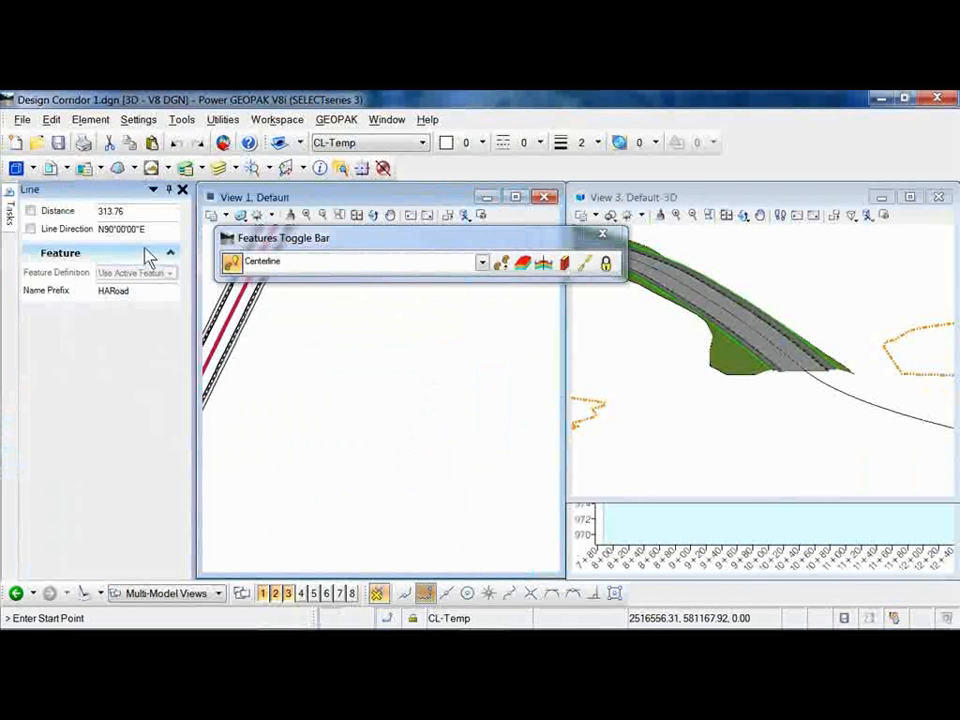
pyautogui.click(169, 190)
pyautogui.moveTo(12, 268)
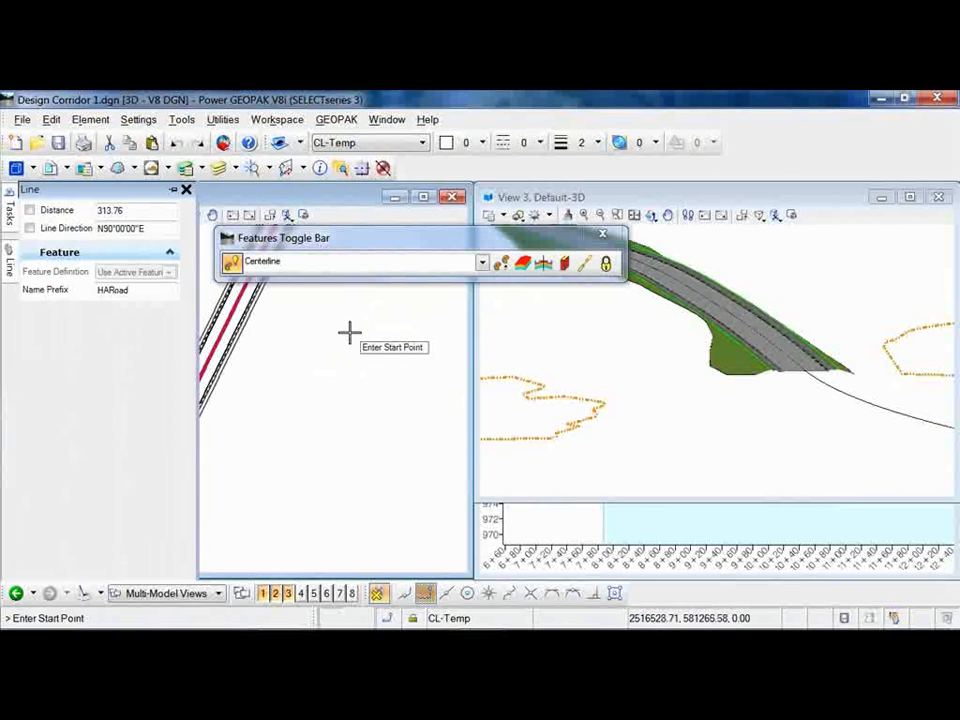
# Step: Dock the Features Toggle Bar beside the existing toolbars and float it over the views again
pyautogui.moveTo(393, 238); pyautogui.dragTo(424, 224)
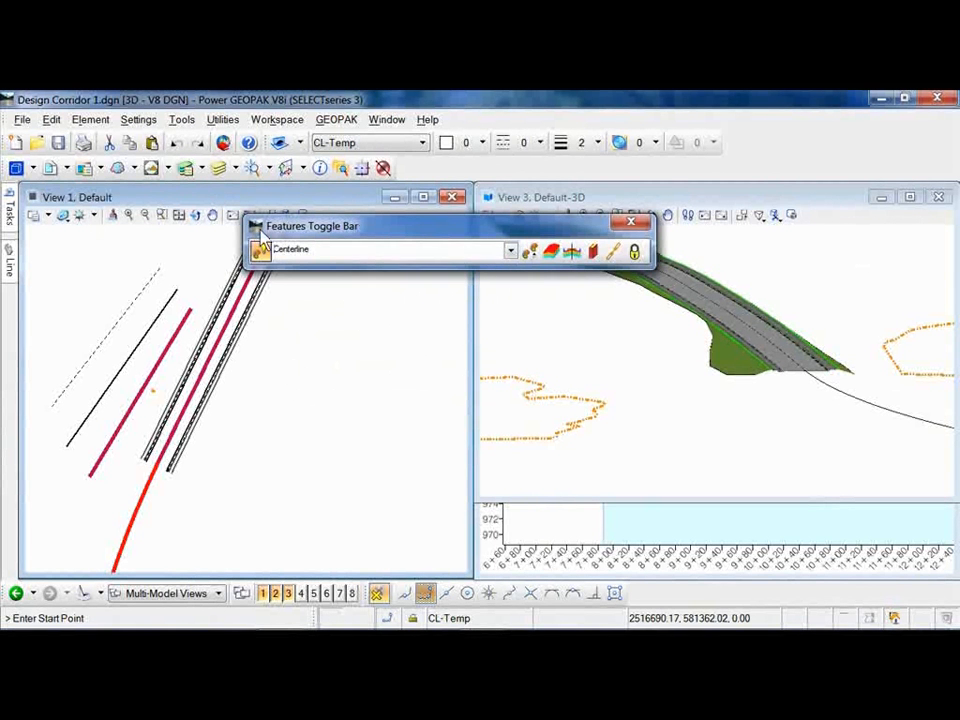
pyautogui.moveTo(323, 226); pyautogui.dragTo(489, 176)
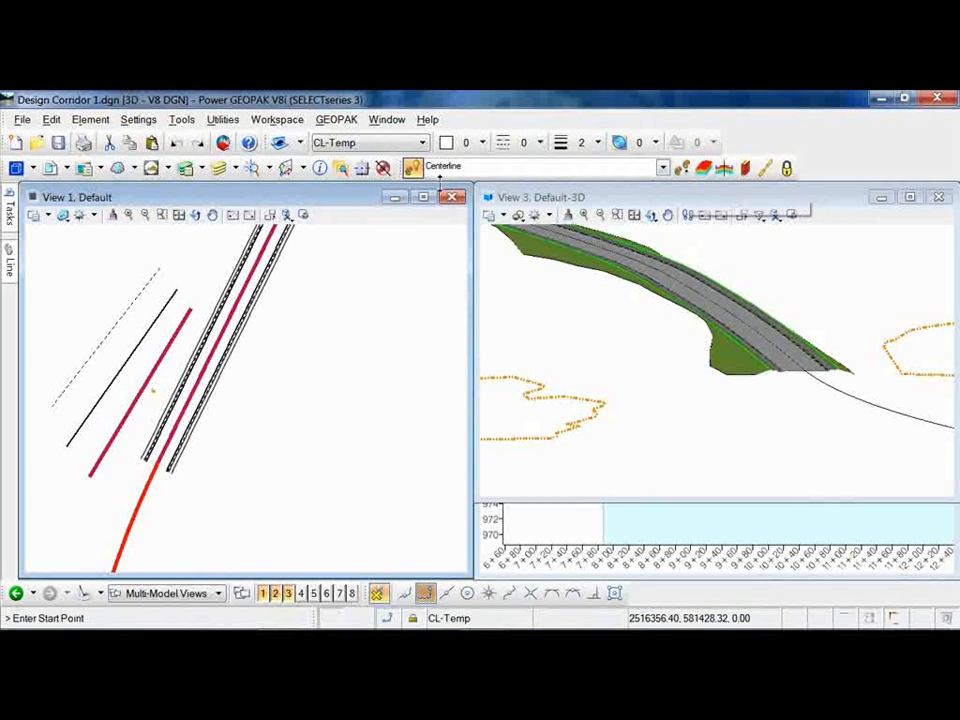
pyautogui.moveTo(406, 168); pyautogui.dragTo(380, 230)
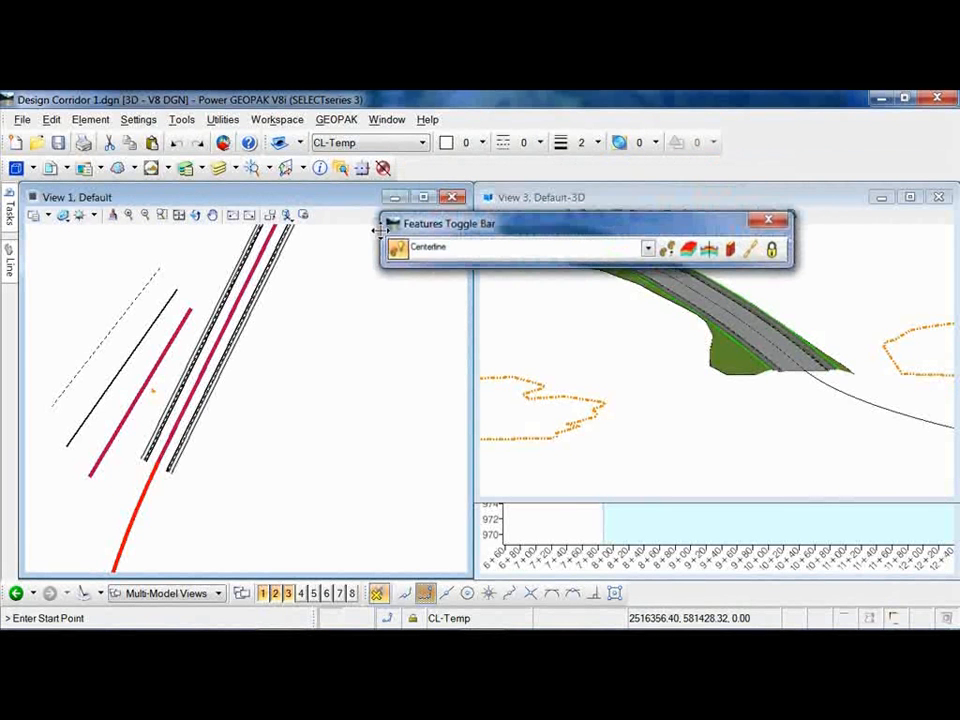
# Step: Examine the feature definition groups offered on the Features Toggle Bar and leave the list without choosing one
pyautogui.click(647, 249)
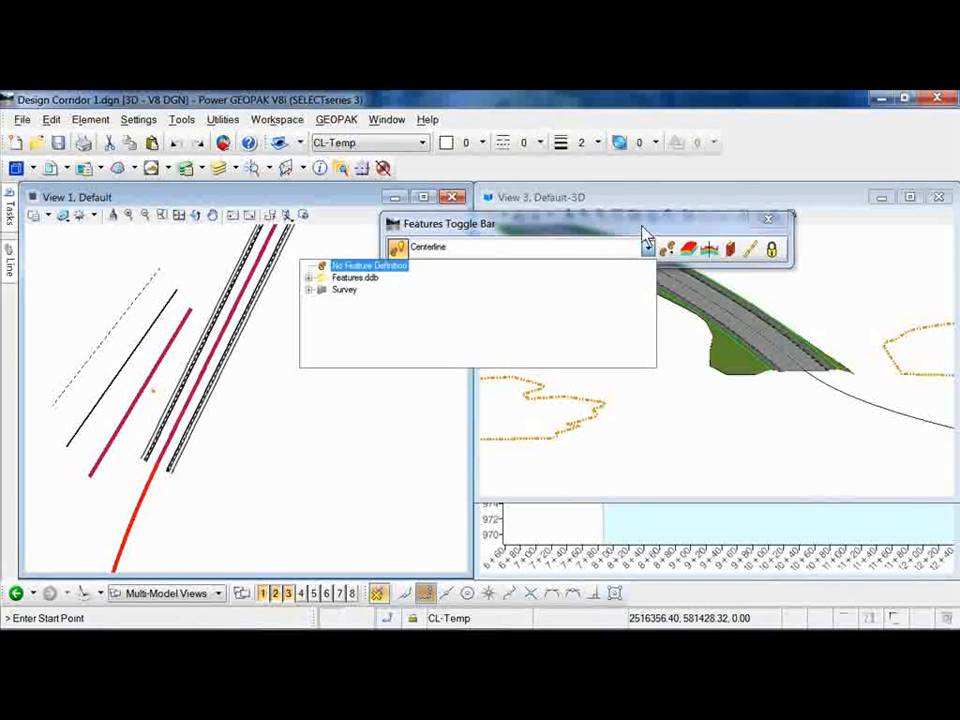
pyautogui.click(643, 236)
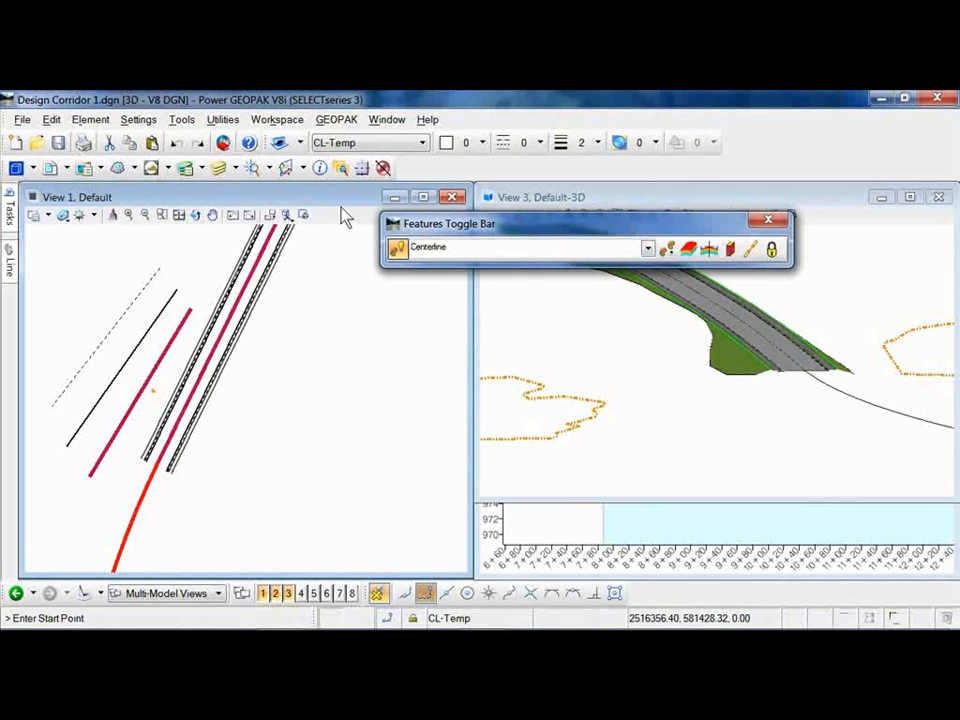
pyautogui.click(638, 249)
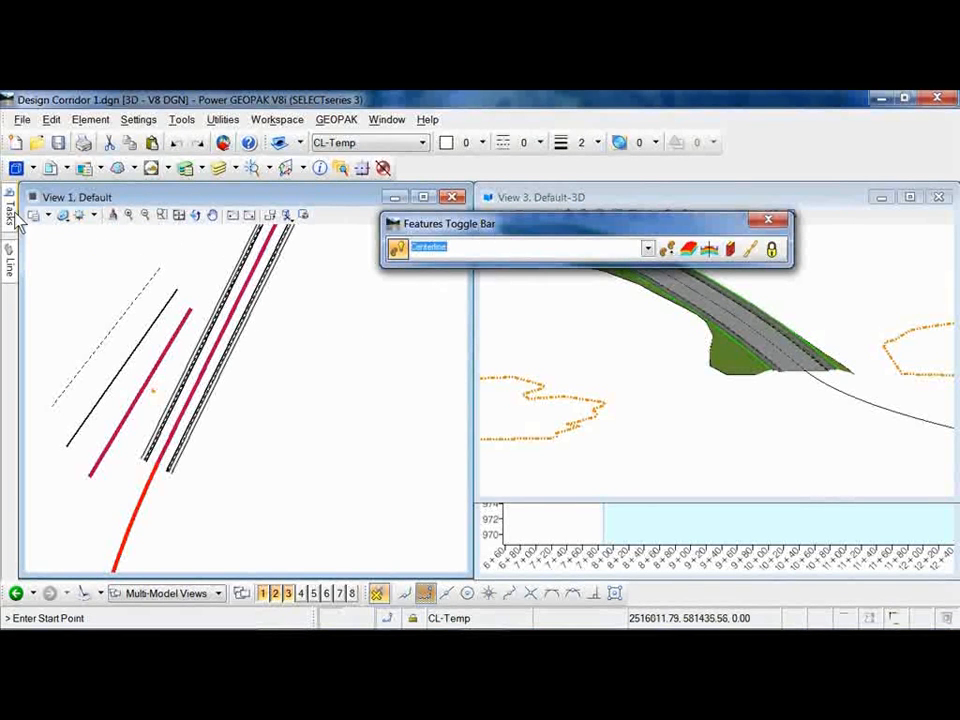
# Step: Start the horizontal geometry Point tool and examine its feature definitions under Guardrail and Property in the drafting standards
pyautogui.moveTo(12, 218)
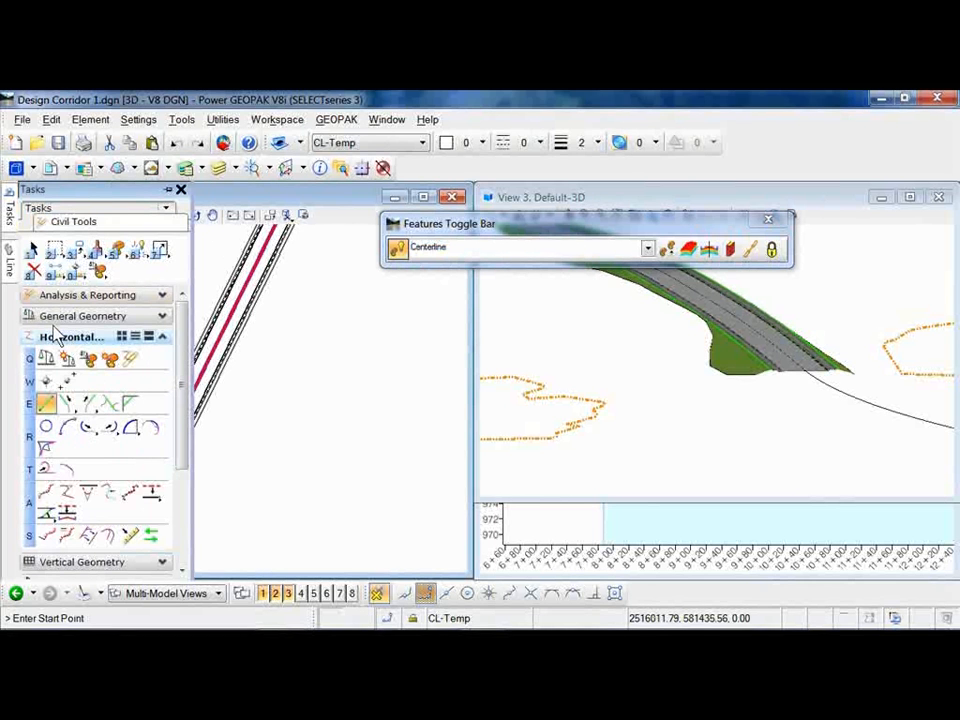
pyautogui.click(45, 380)
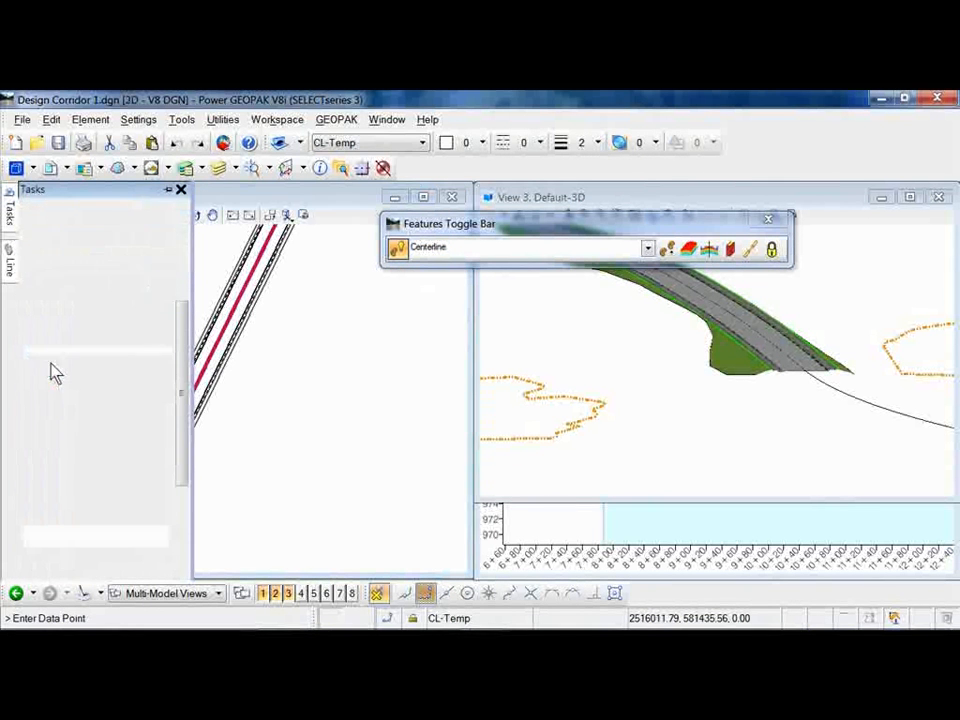
pyautogui.moveTo(14, 272)
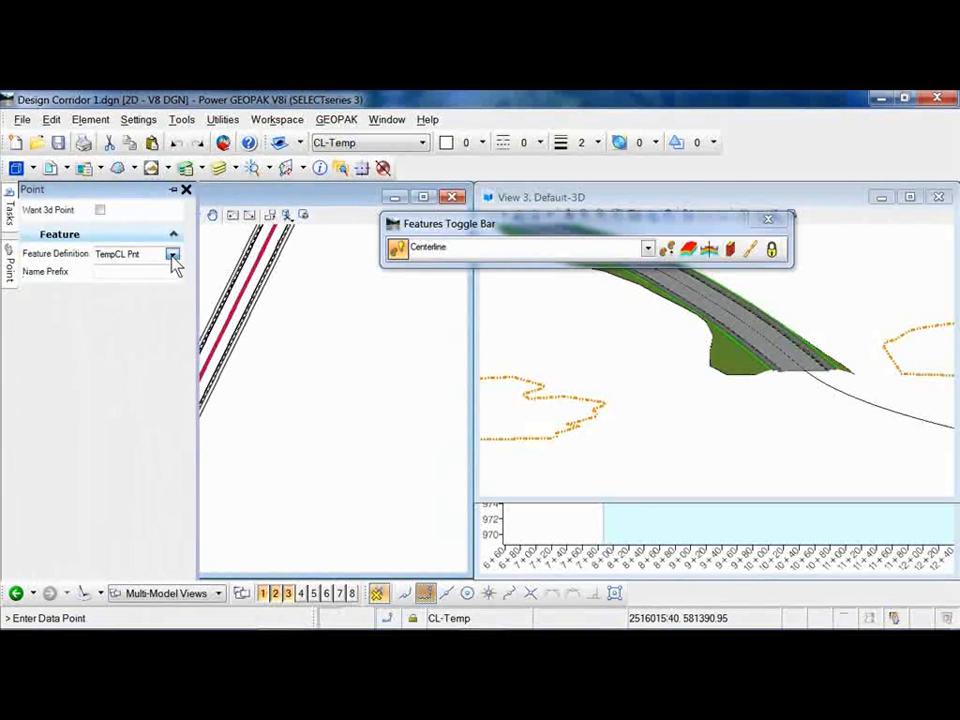
pyautogui.click(172, 255)
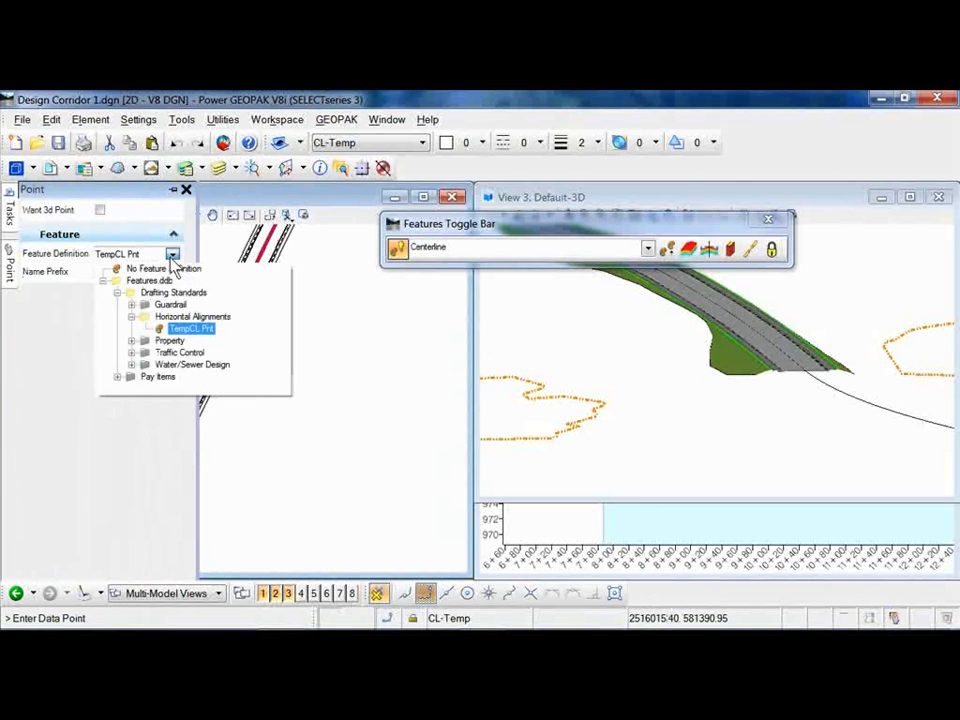
pyautogui.click(132, 305)
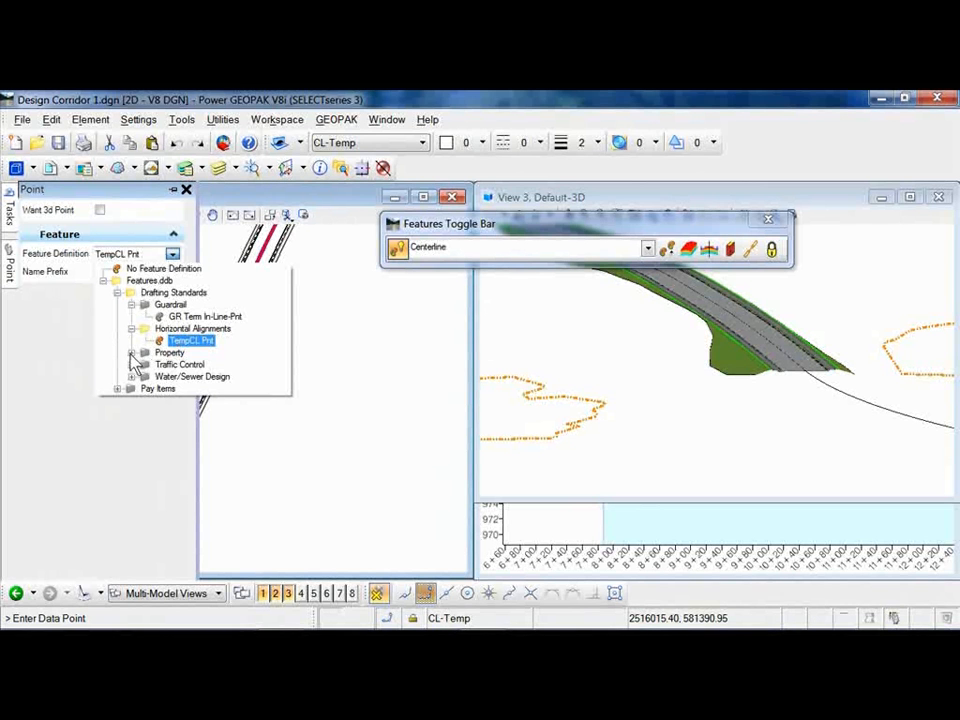
pyautogui.click(131, 353)
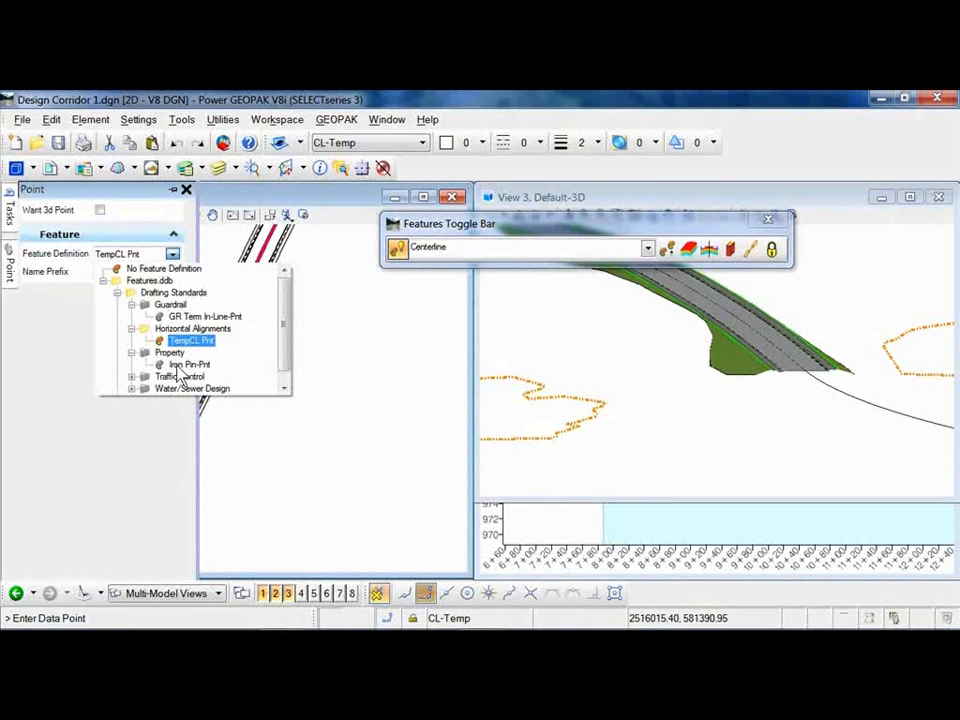
pyautogui.click(34, 217)
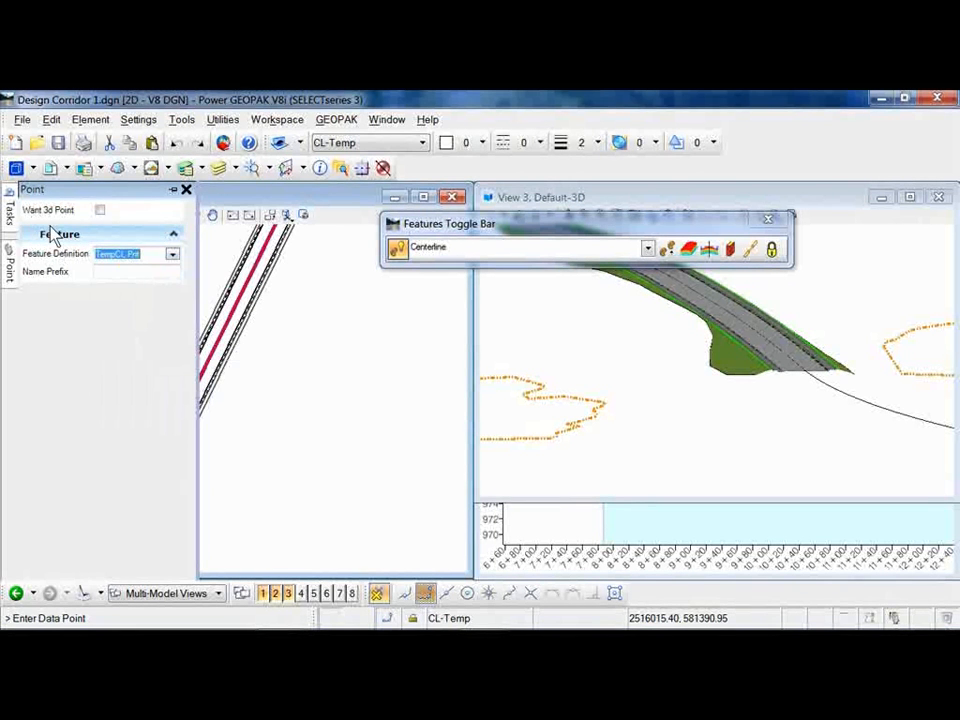
# Step: Start Equal Space Points and examine the feature definition groups under Features.ddb available to it
pyautogui.moveTo(11, 208)
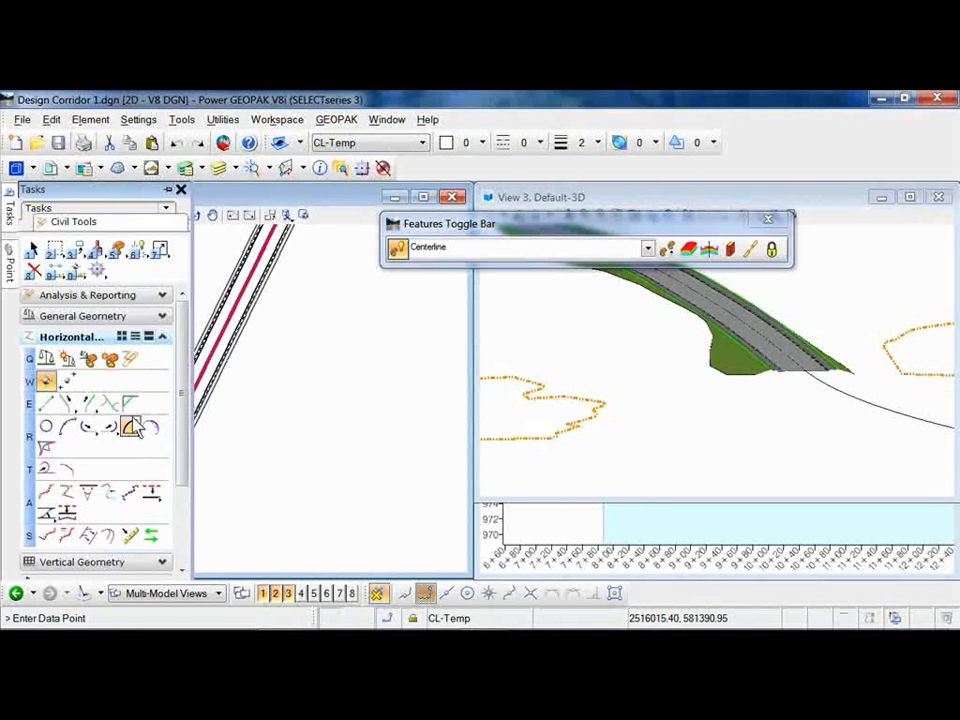
pyautogui.click(47, 382)
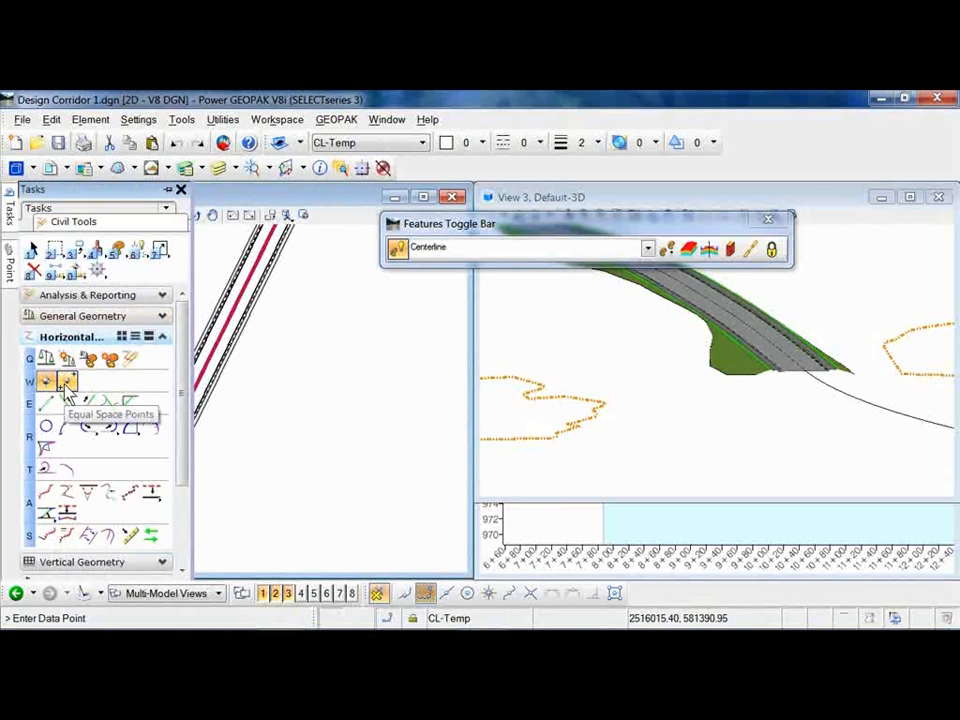
pyautogui.click(66, 383)
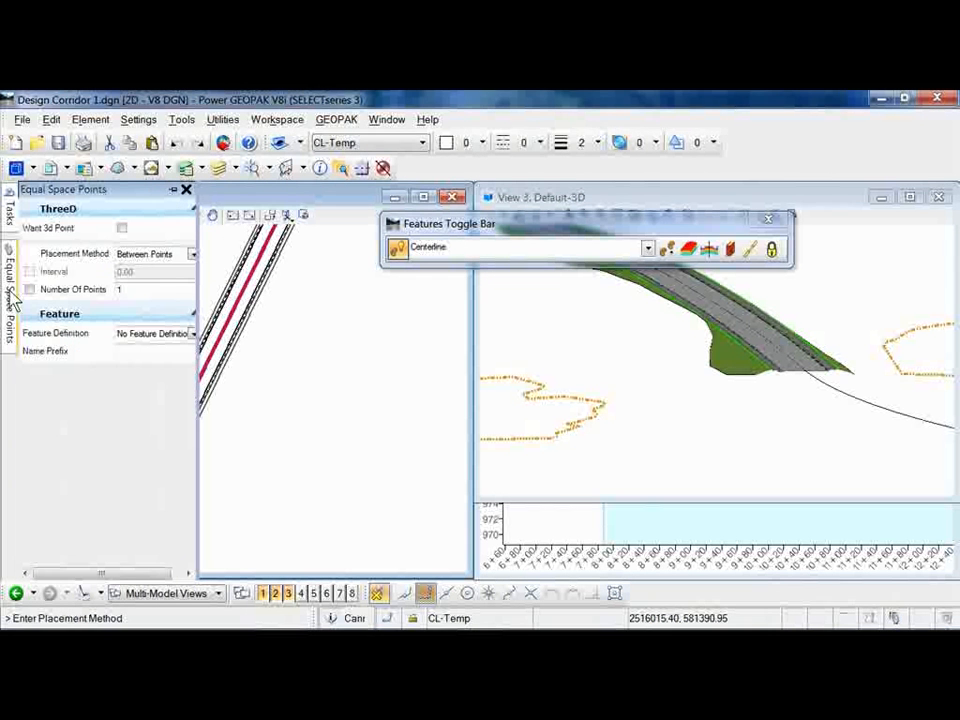
pyautogui.click(193, 335)
pyautogui.click(126, 361)
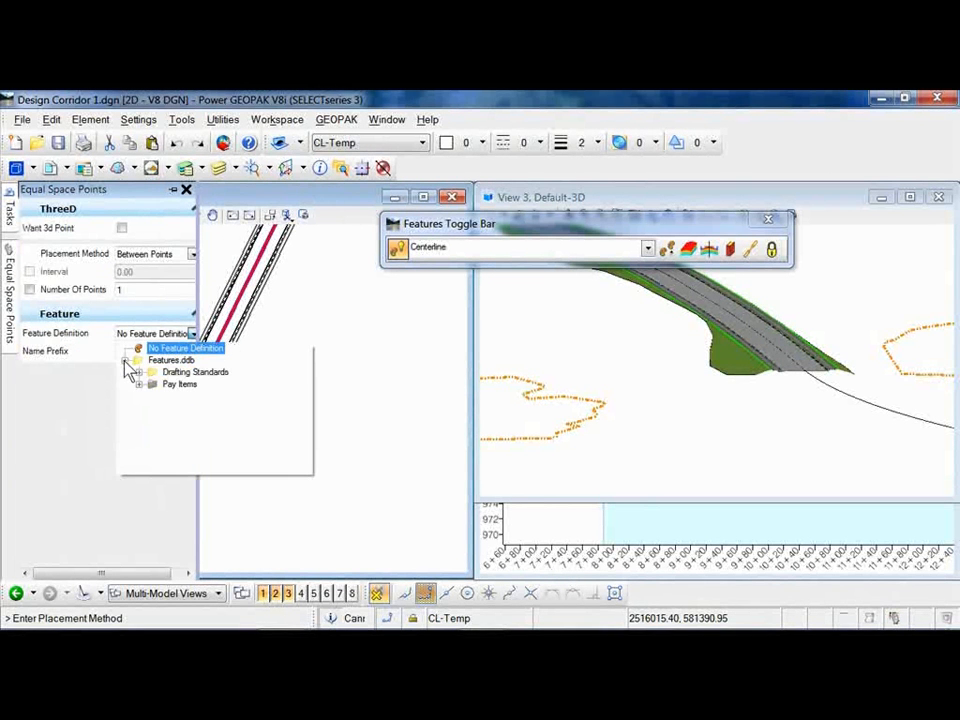
pyautogui.click(90, 402)
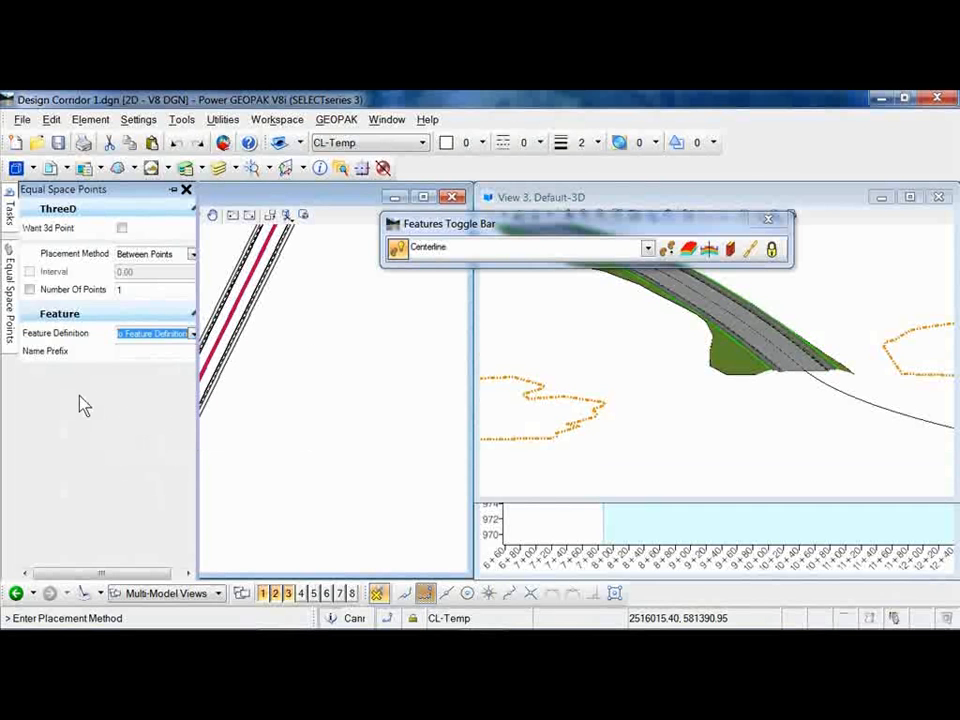
# Step: Start a terrain model import with ROW Title Locmap.tif and examine the feature definition groups offered for terrain
pyautogui.click(9, 212)
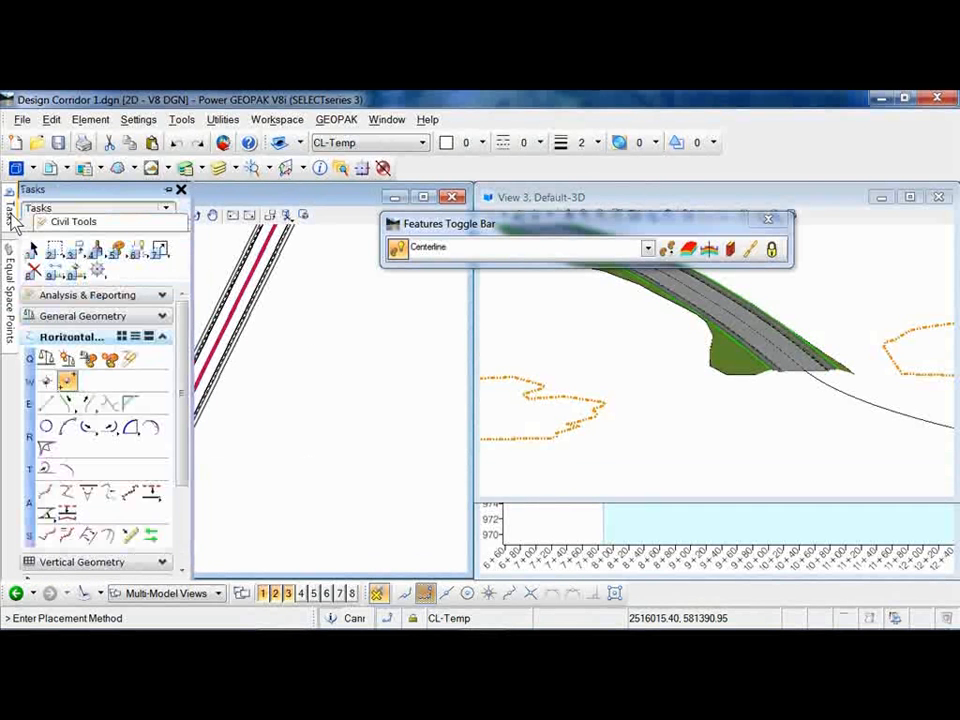
pyautogui.click(72, 338)
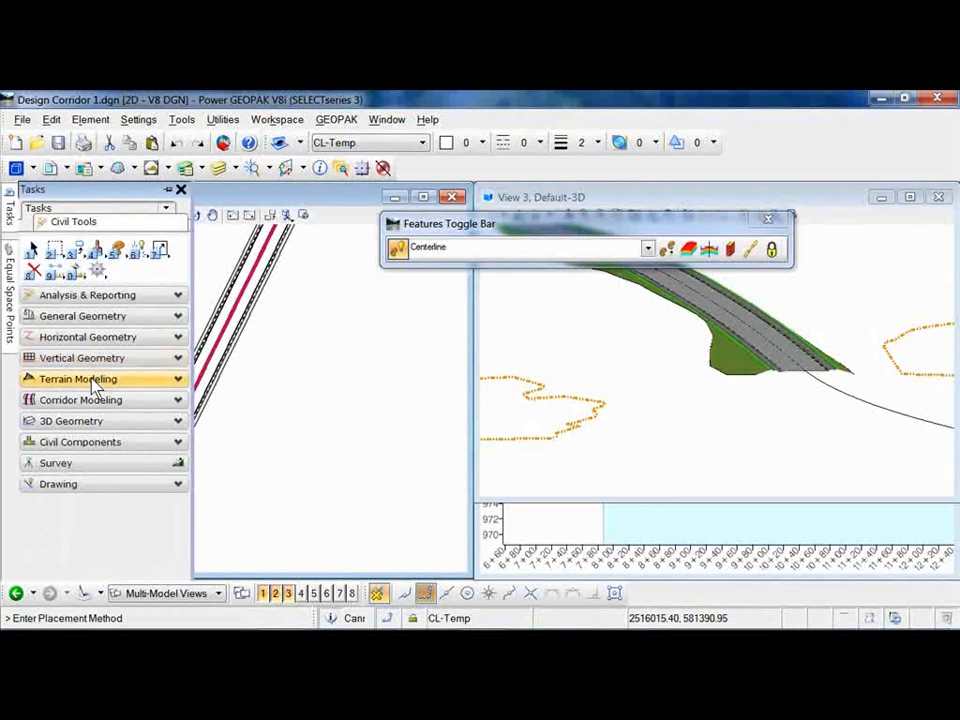
pyautogui.click(95, 386)
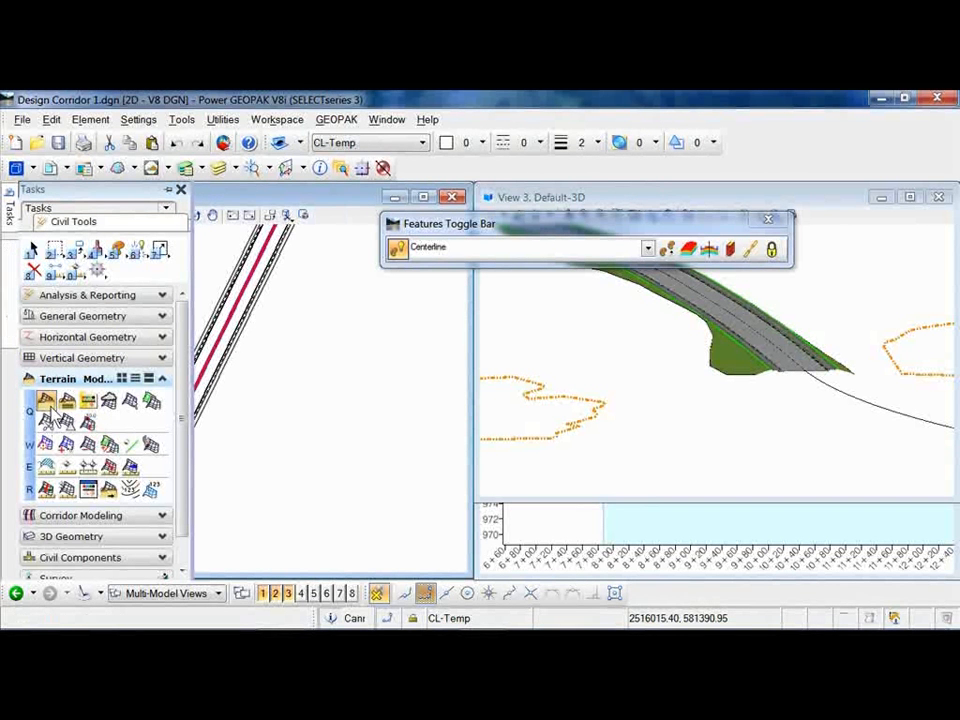
pyautogui.click(44, 406)
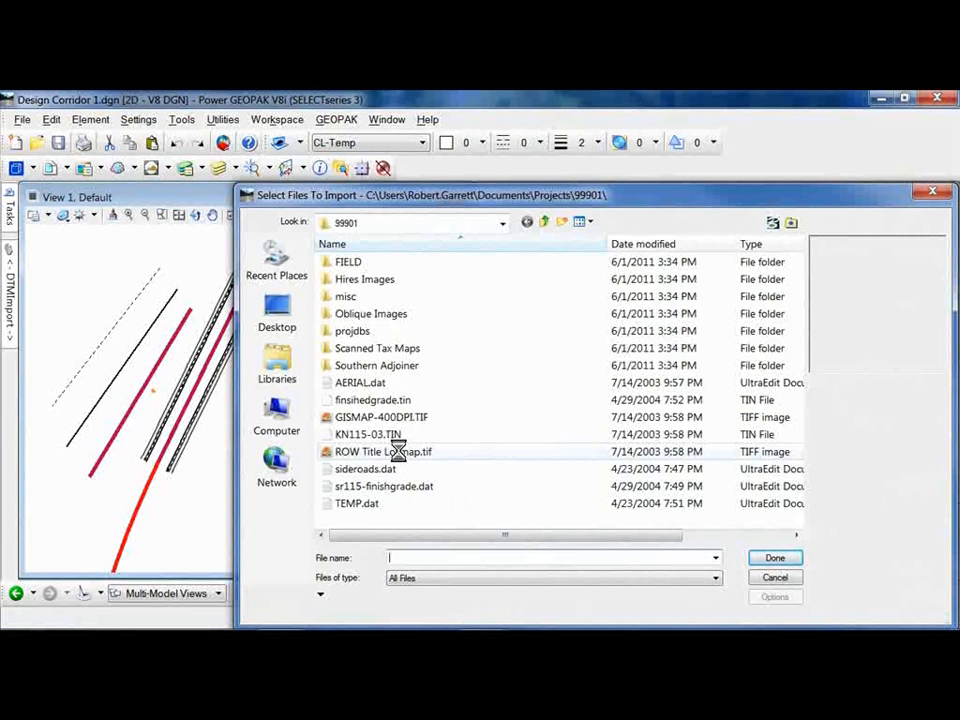
pyautogui.doubleClick(397, 451)
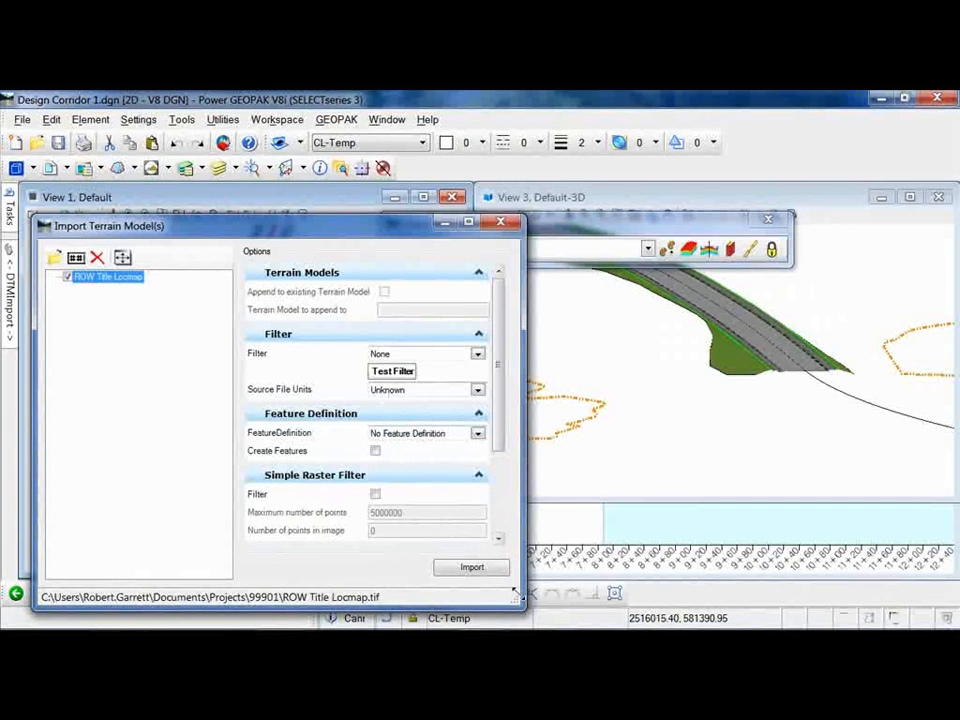
pyautogui.moveTo(516, 602); pyautogui.dragTo(514, 583)
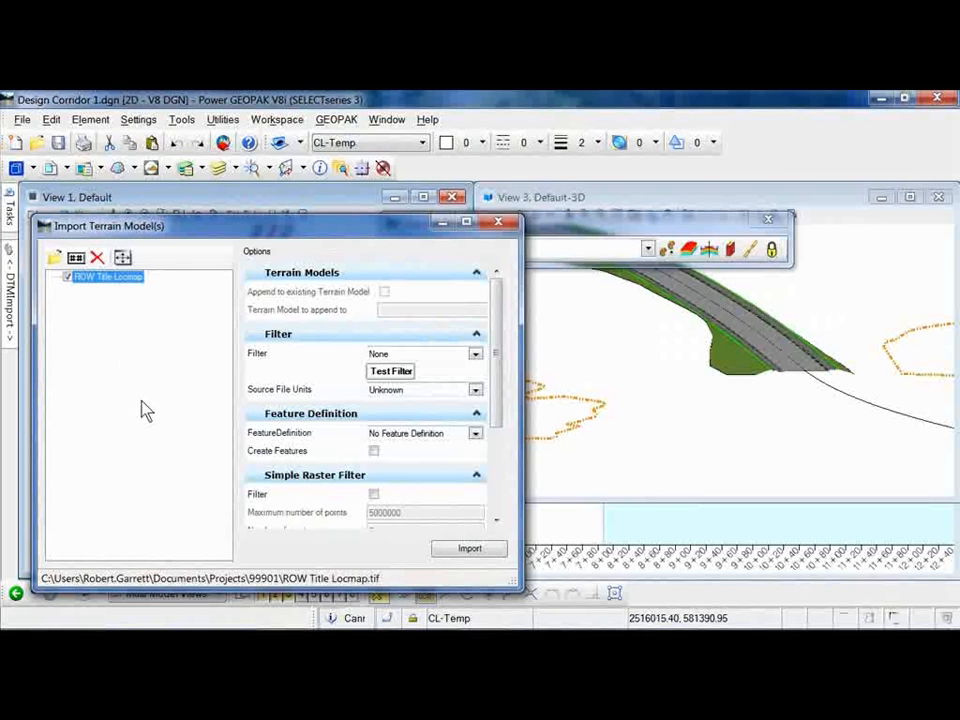
pyautogui.click(476, 434)
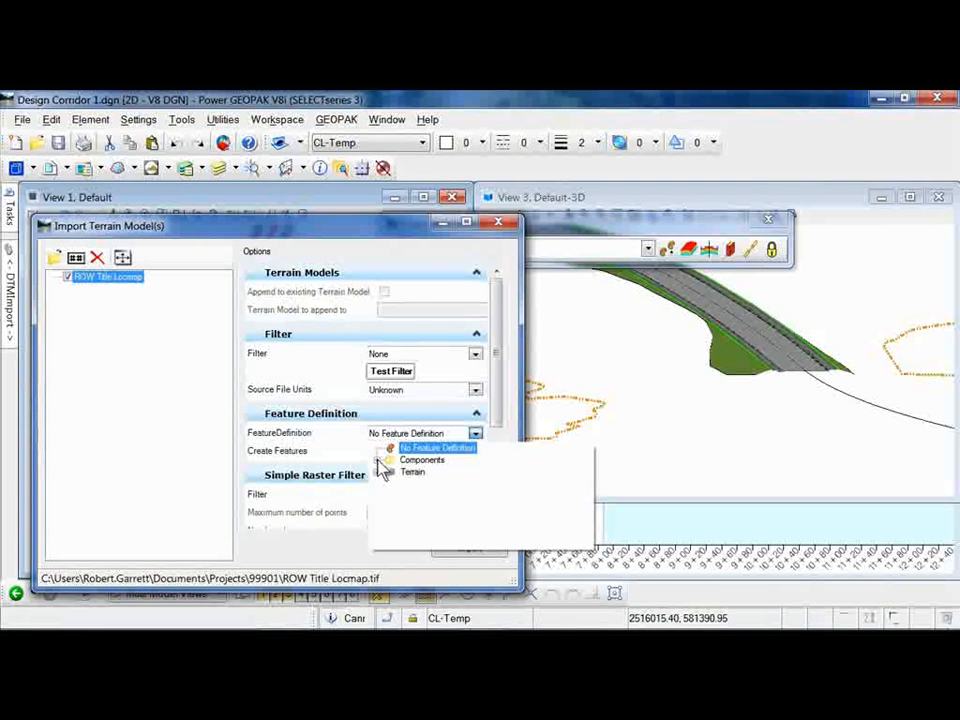
pyautogui.click(362, 234)
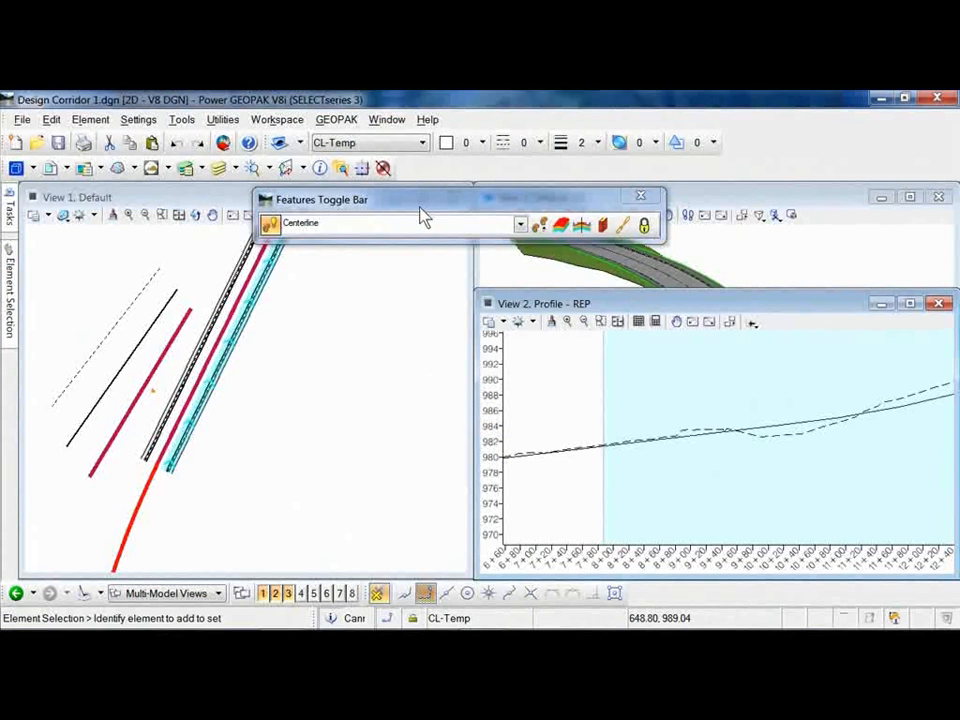
# Step: Select the drawn Curb line and the Centerline line in View 1 in turn and clear the selection
pyautogui.click(125, 318)
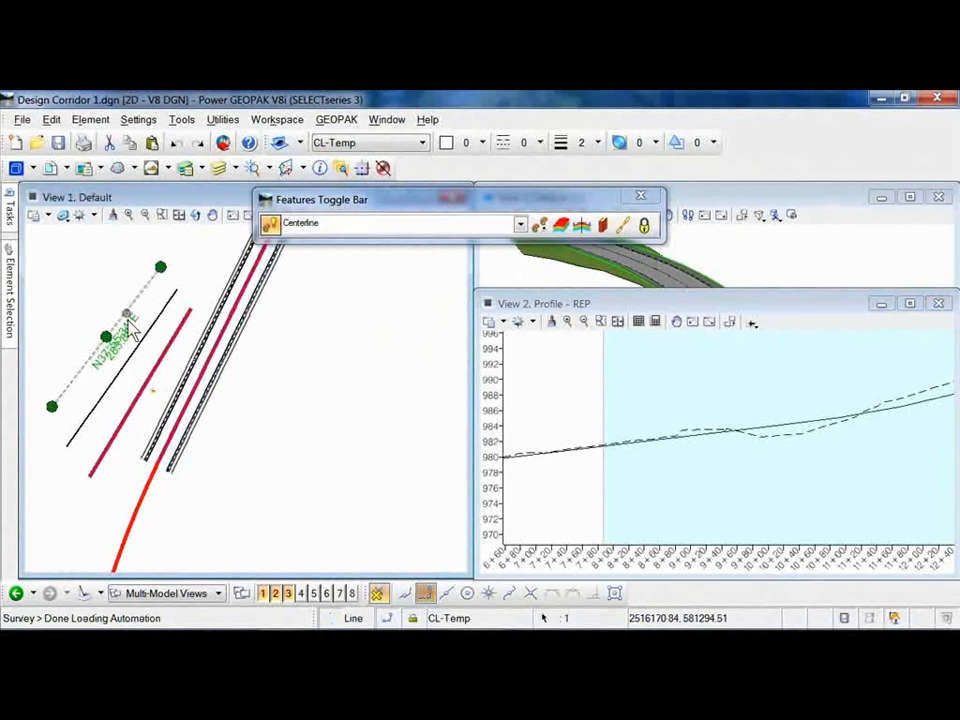
pyautogui.moveTo(128, 318); pyautogui.dragTo(158, 376)
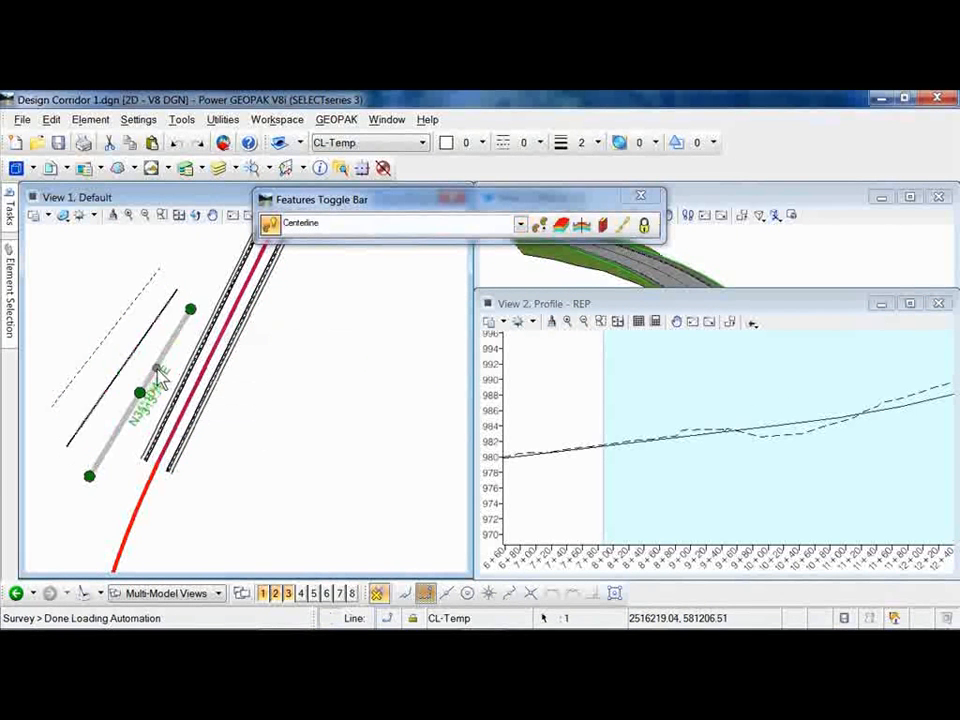
pyautogui.click(283, 485)
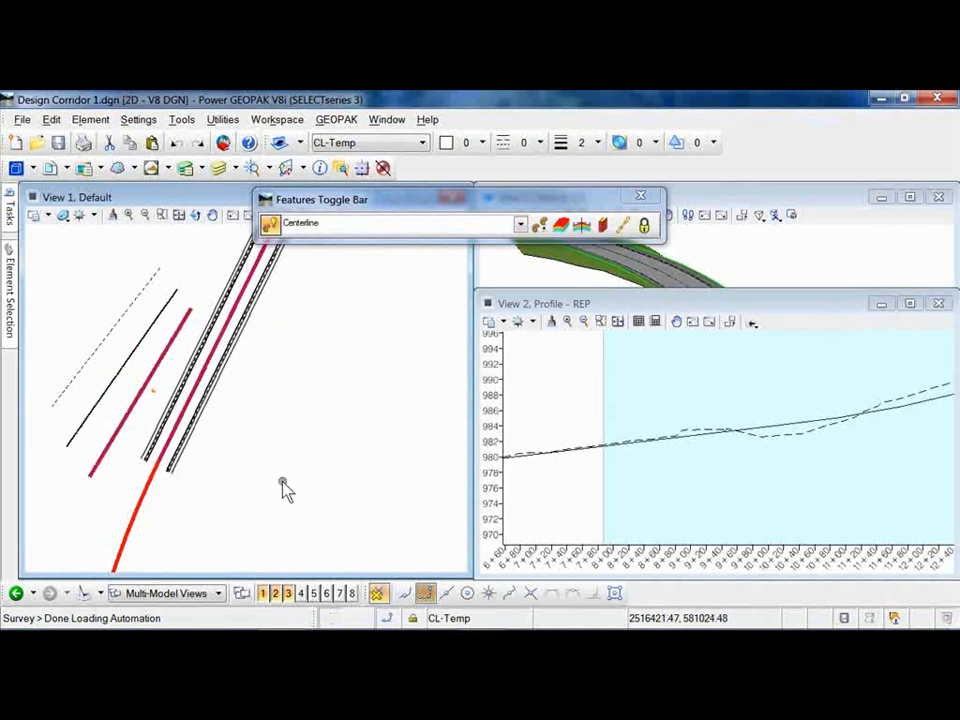
pyautogui.click(369, 223)
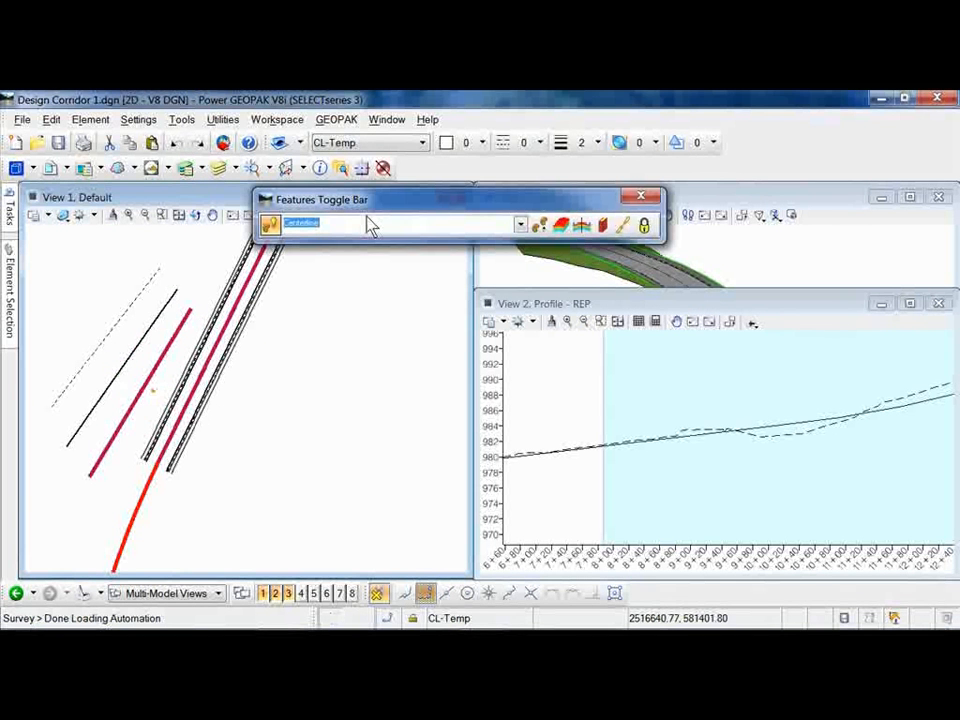
# Step: Start Profile Line Between Points for View 2, float its settings and examine the Name Prefix and Element Template
pyautogui.click(668, 299)
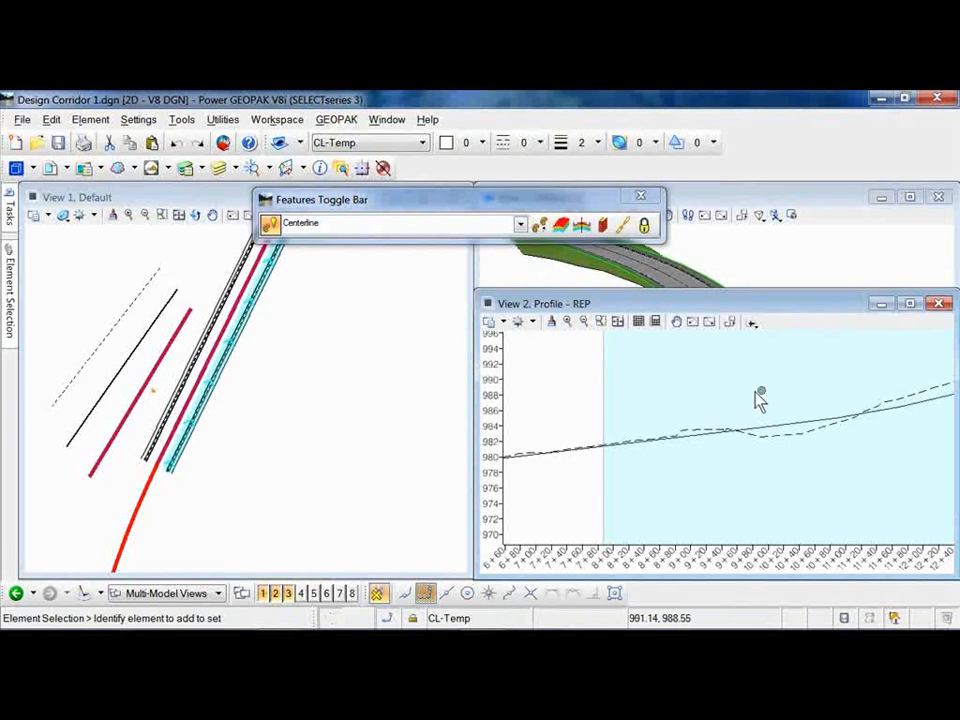
pyautogui.click(752, 324)
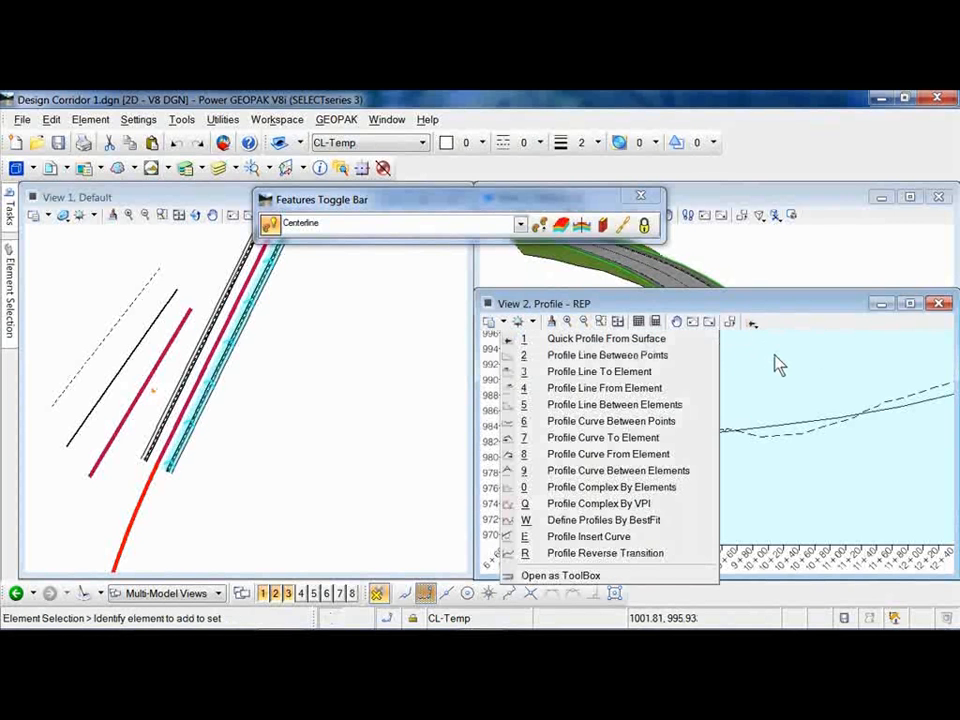
pyautogui.click(753, 323)
pyautogui.click(754, 324)
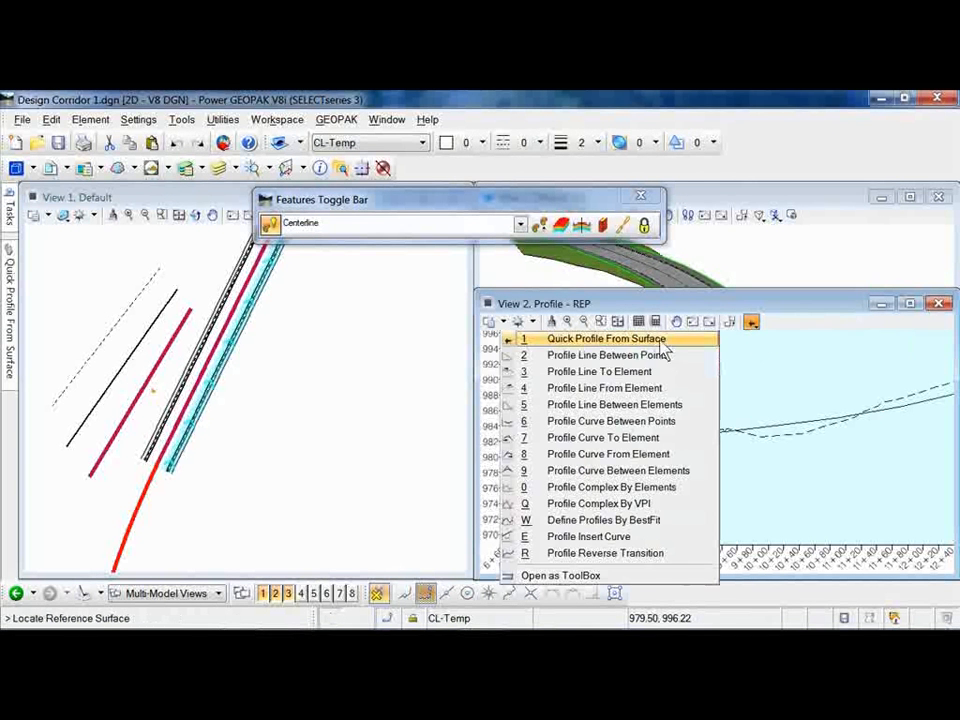
pyautogui.click(590, 356)
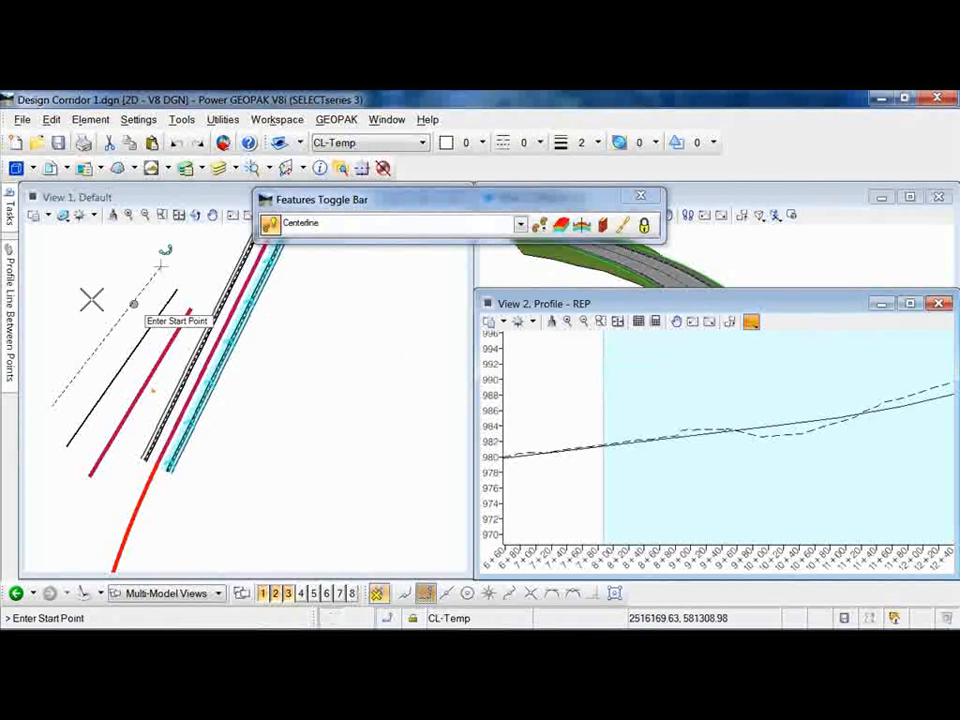
pyautogui.moveTo(176, 198)
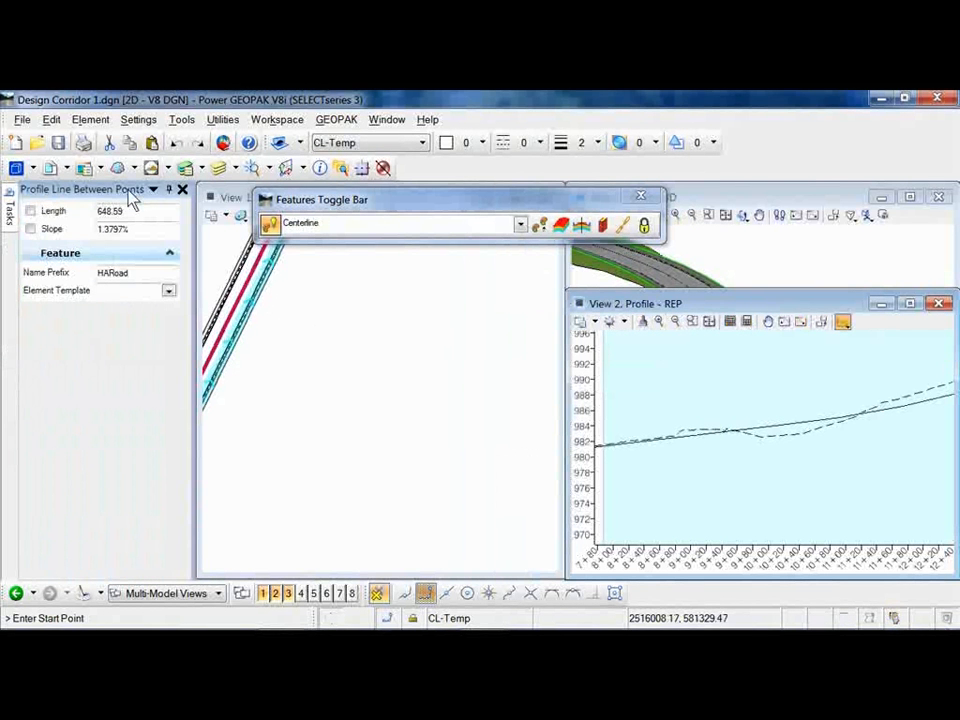
pyautogui.doubleClick(129, 195)
pyautogui.moveTo(255, 390); pyautogui.dragTo(212, 390)
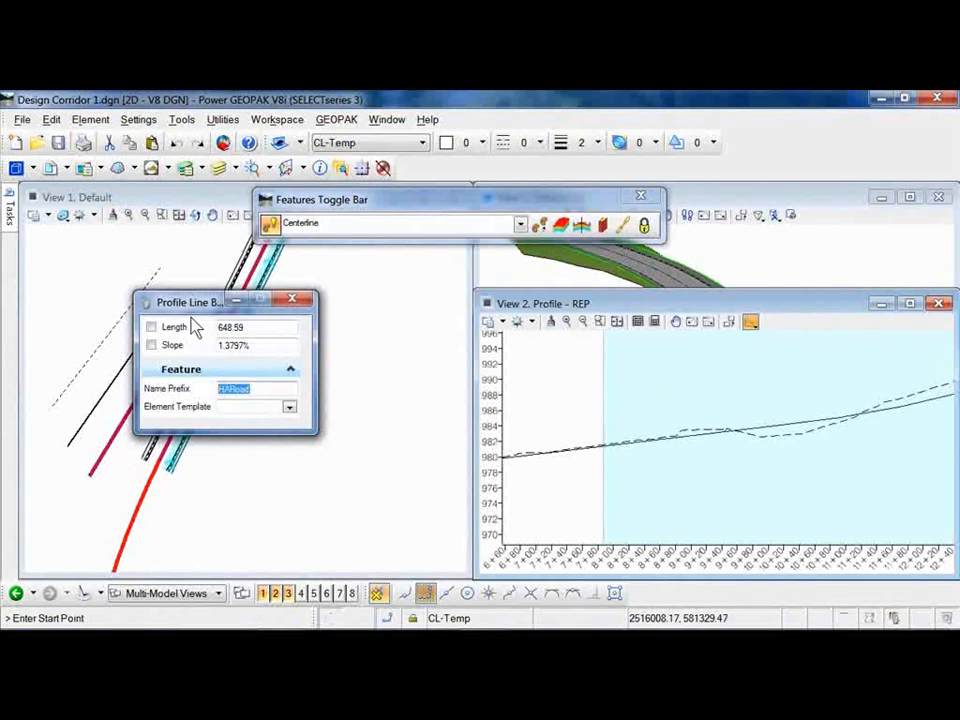
# Step: Start the horizontal geometry Line tool and turn off the use of the active feature definition
pyautogui.click(10, 212)
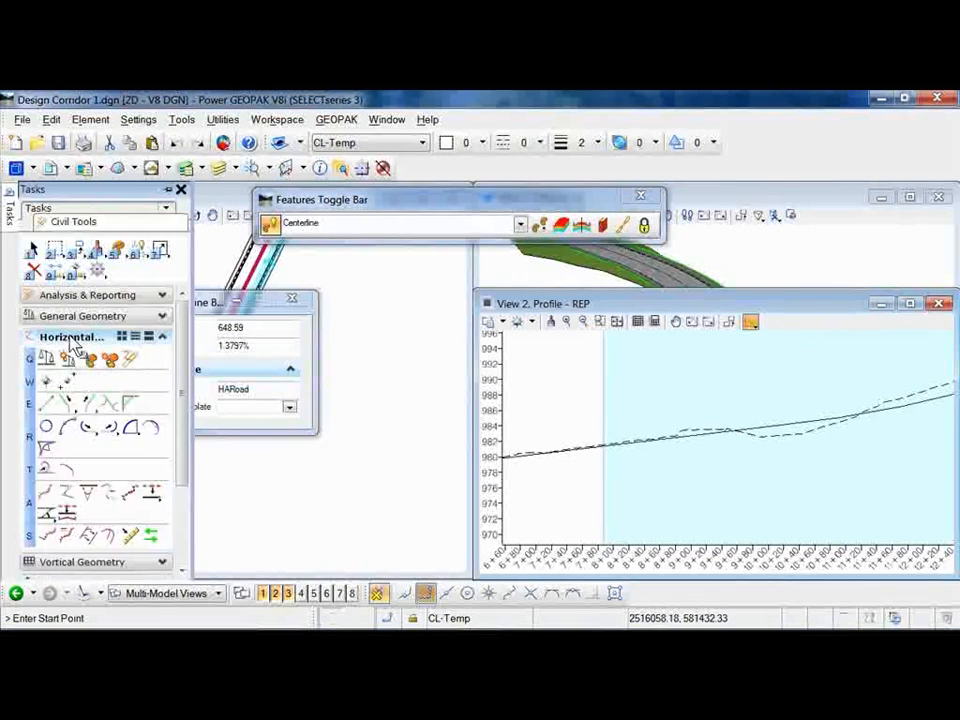
pyautogui.click(45, 403)
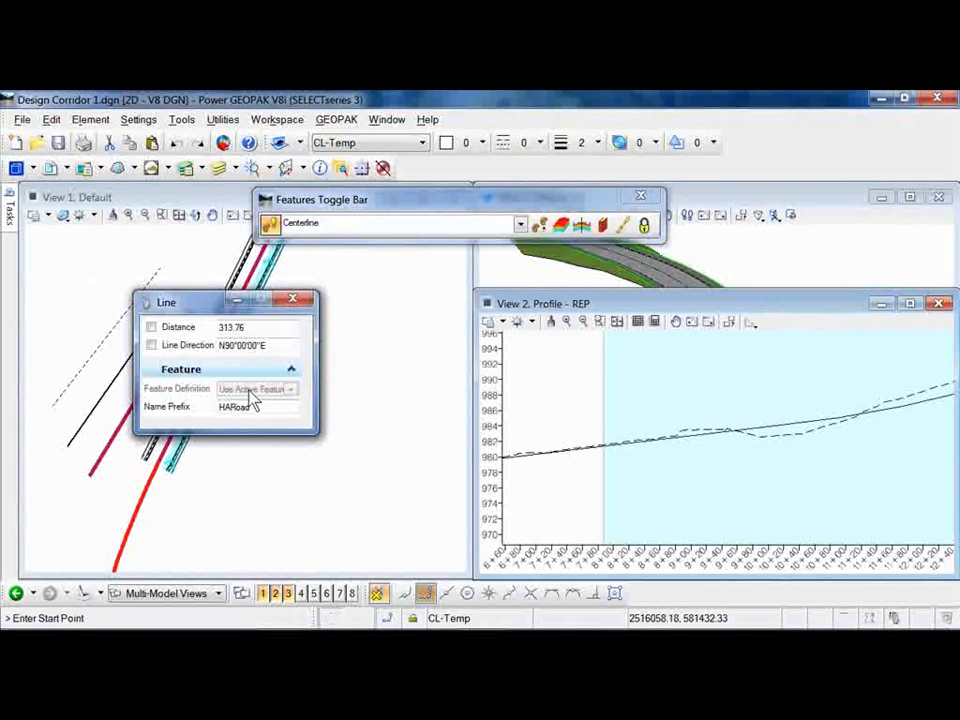
pyautogui.click(281, 224)
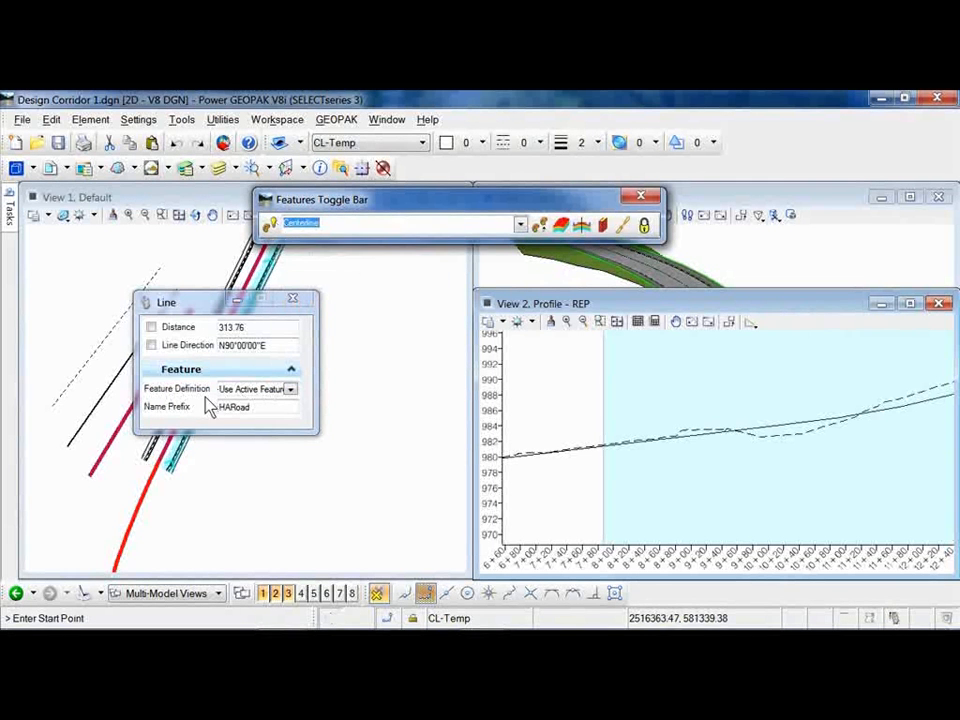
# Step: Start Profile Line Between Points from Vertical Geometry and check its feature settings with the active feature definition turned off
pyautogui.moveTo(18, 218)
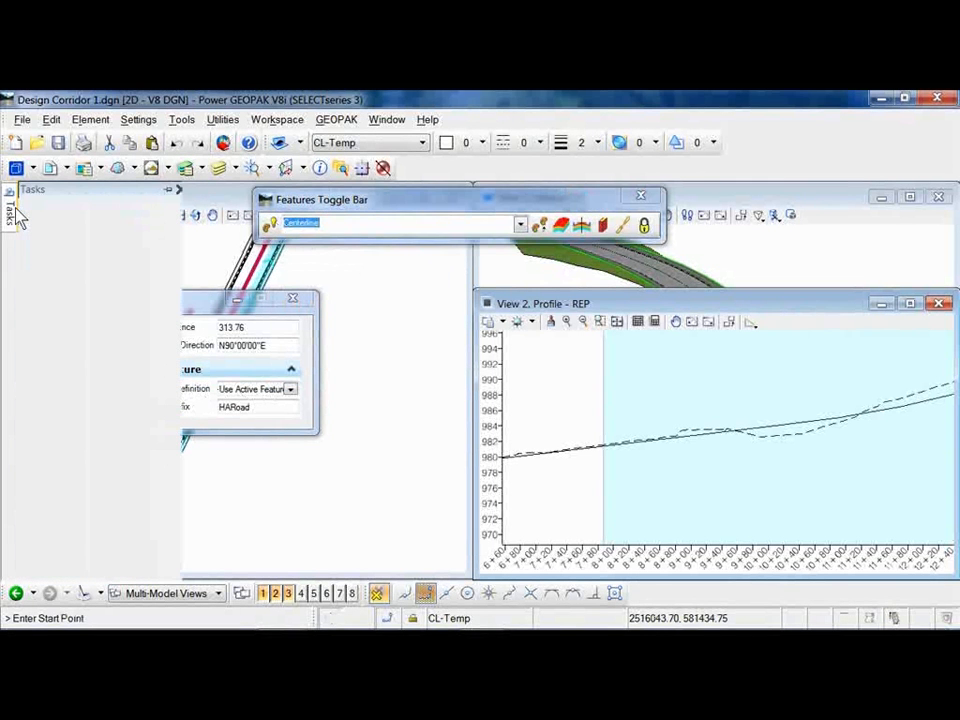
pyautogui.click(96, 566)
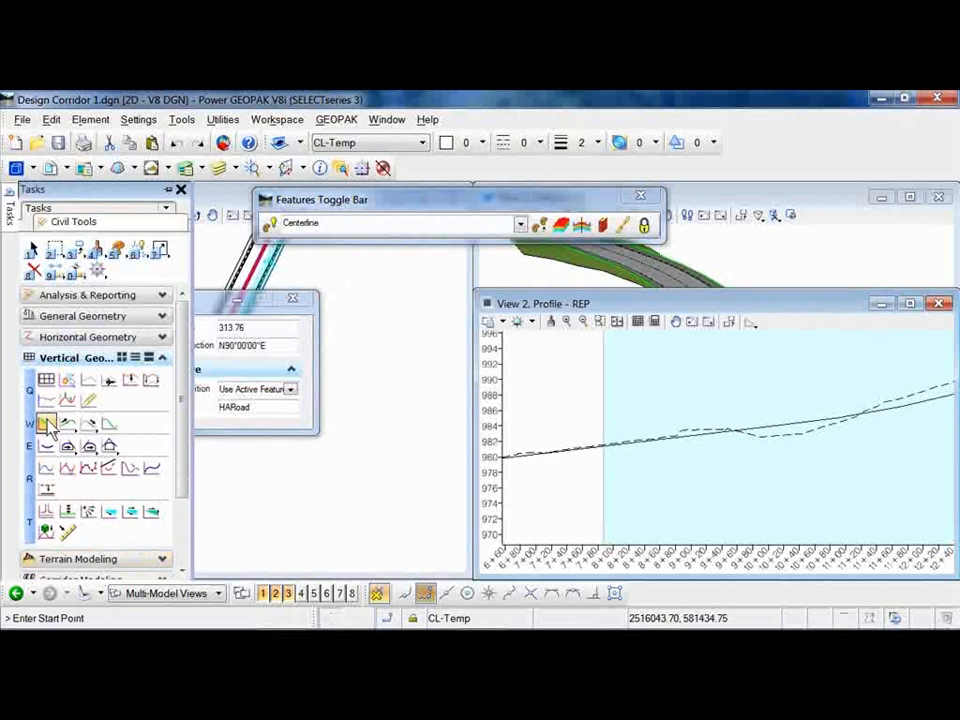
pyautogui.click(47, 425)
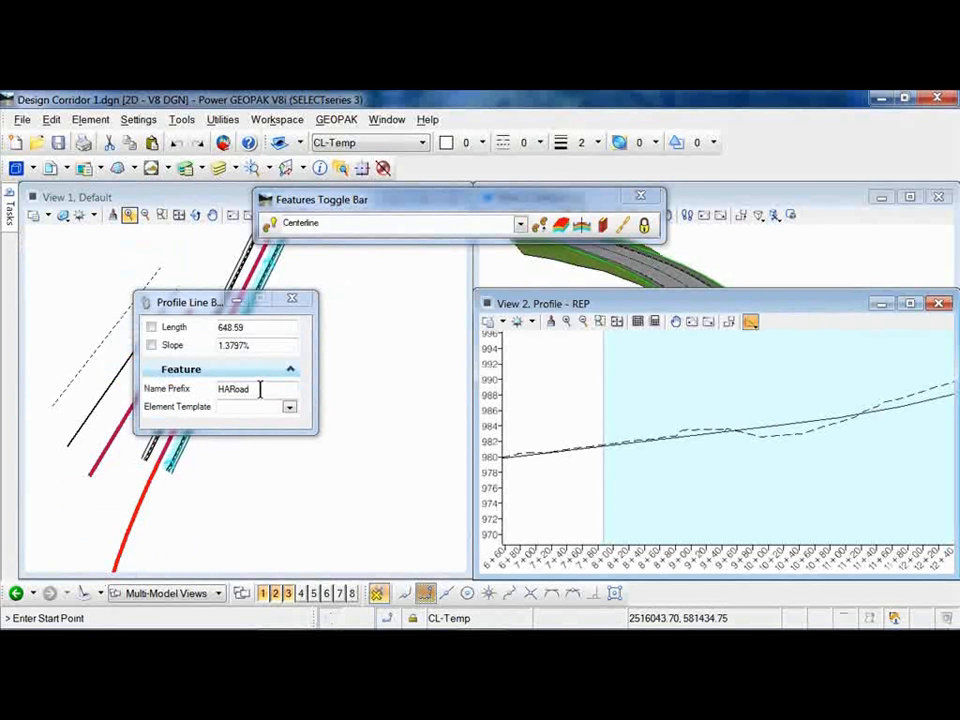
pyautogui.doubleClick(260, 389)
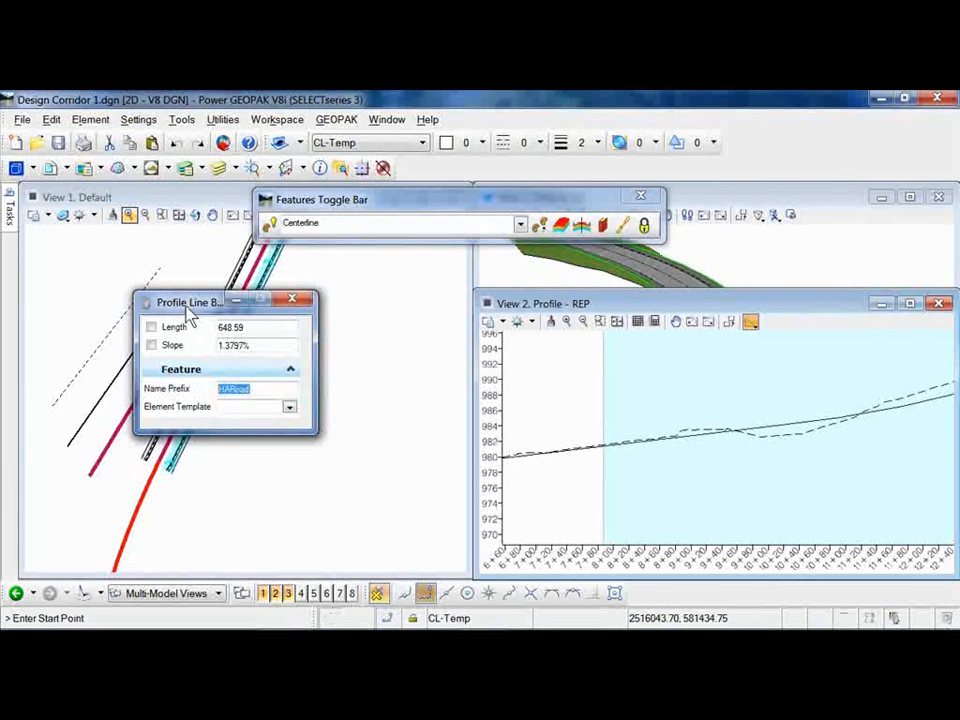
pyautogui.moveTo(180, 303); pyautogui.dragTo(87, 230)
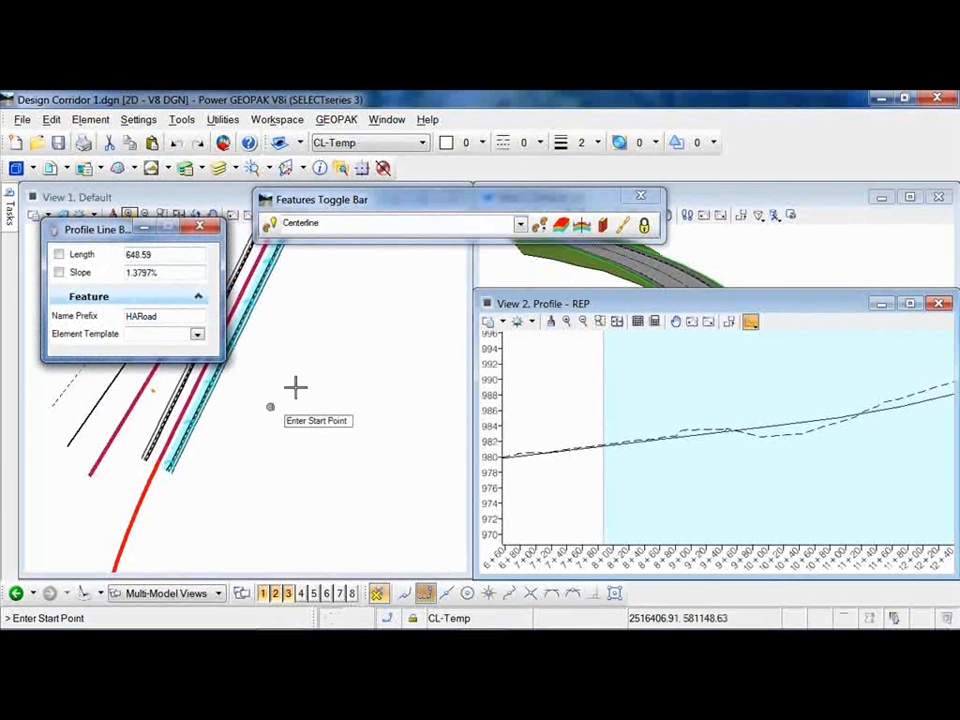
# Step: Leave the profile line tool and inspect the EOP line in View 1 and the solid profile line in View 2
pyautogui.moveTo(457, 202); pyautogui.dragTo(478, 197)
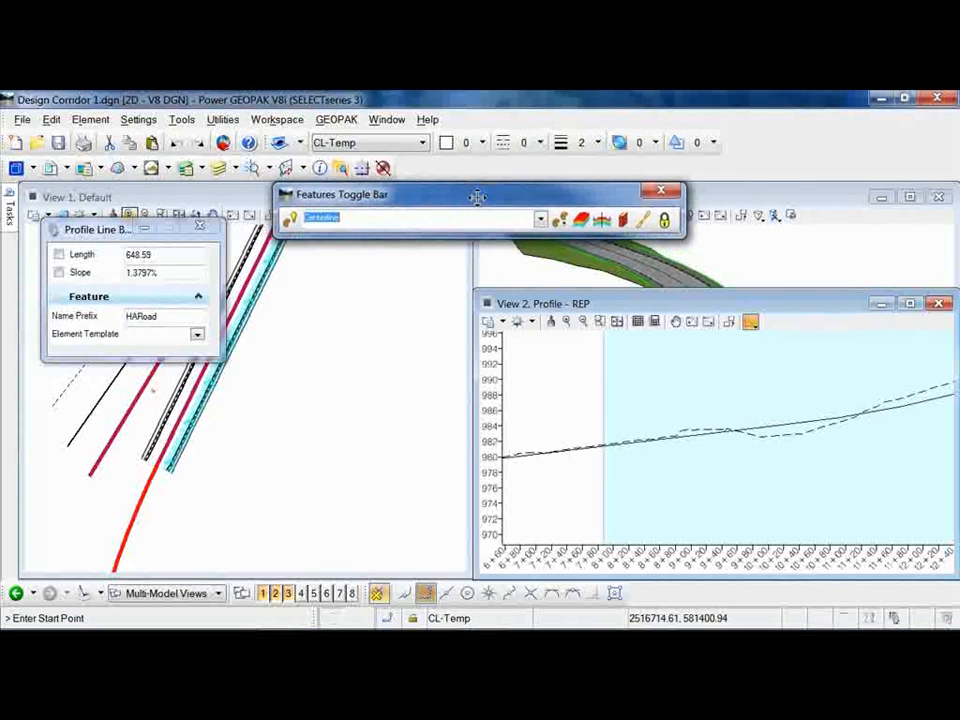
pyautogui.click(233, 213)
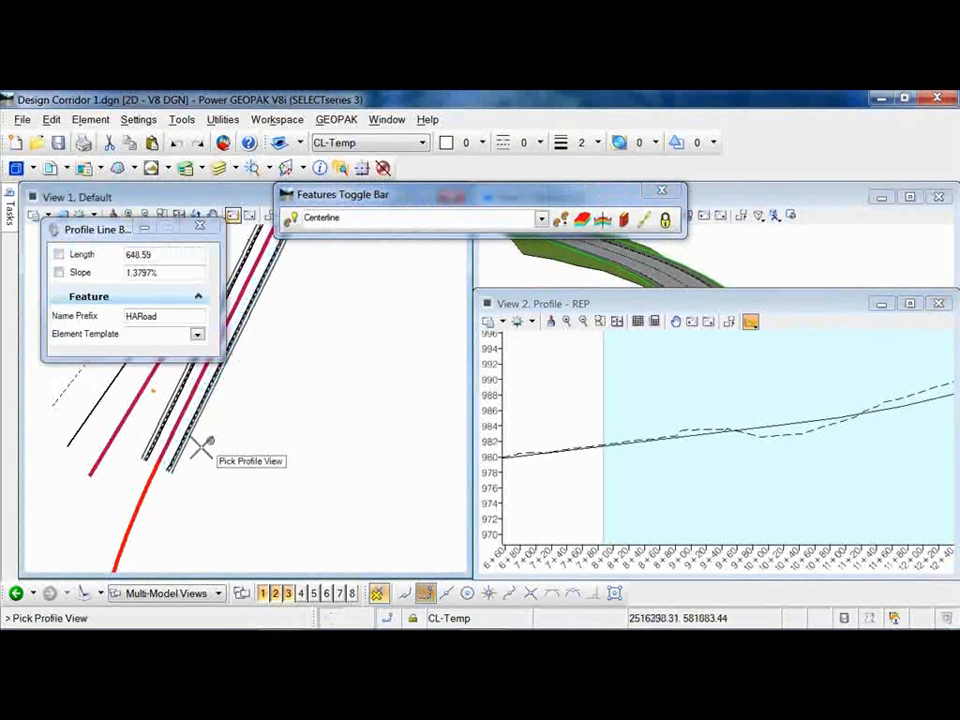
pyautogui.press('Escape')
pyautogui.scroll(3, 172, 457)
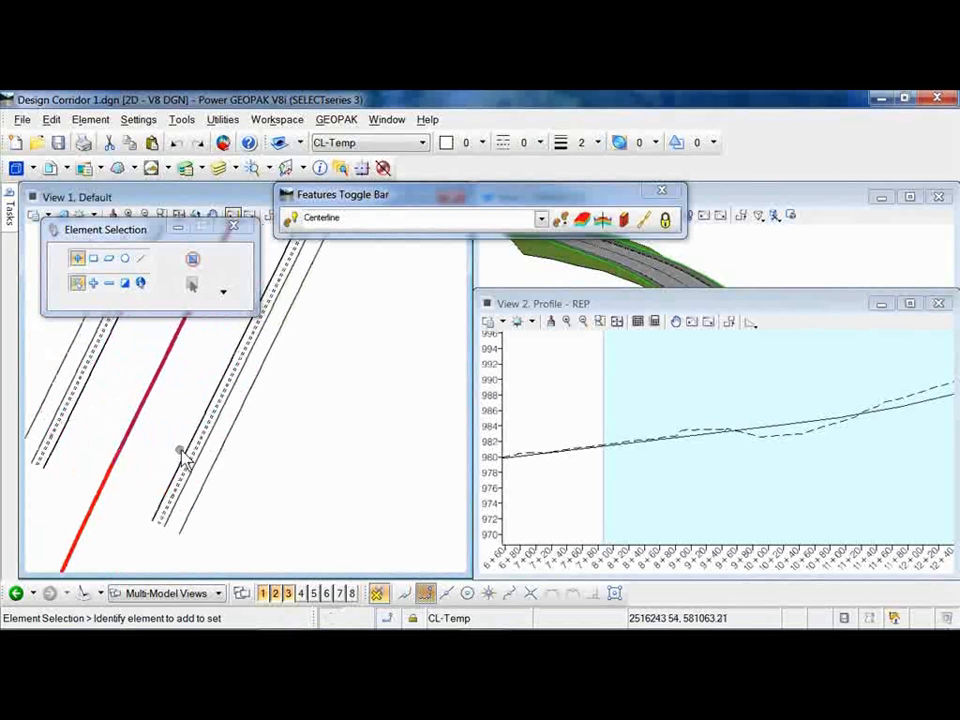
pyautogui.moveTo(187, 452)
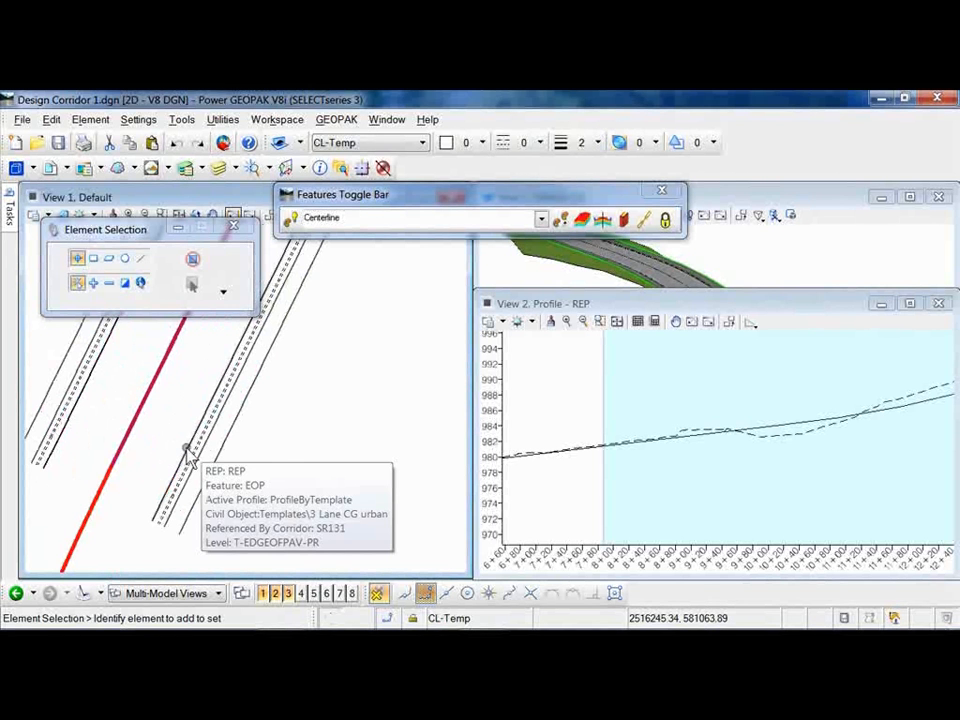
pyautogui.click(189, 455)
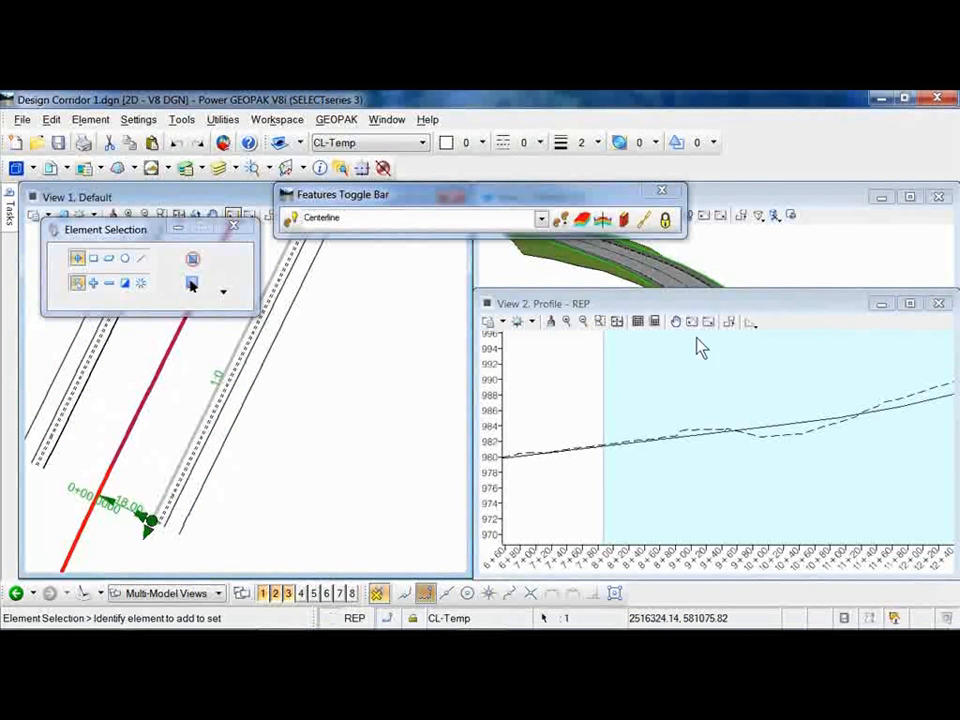
pyautogui.click(690, 302)
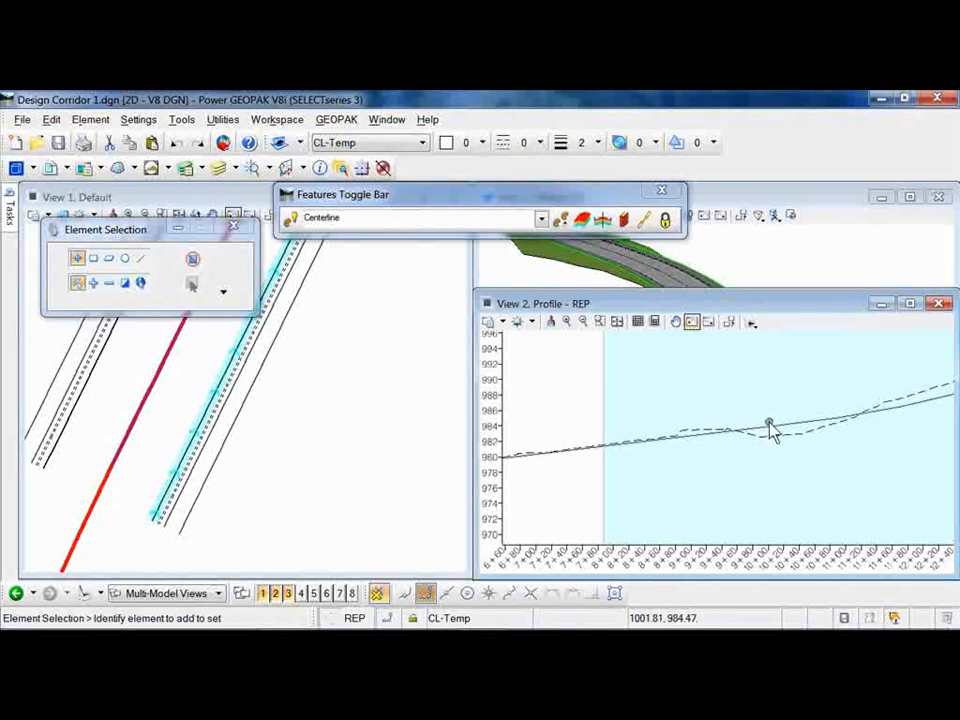
pyautogui.moveTo(773, 432)
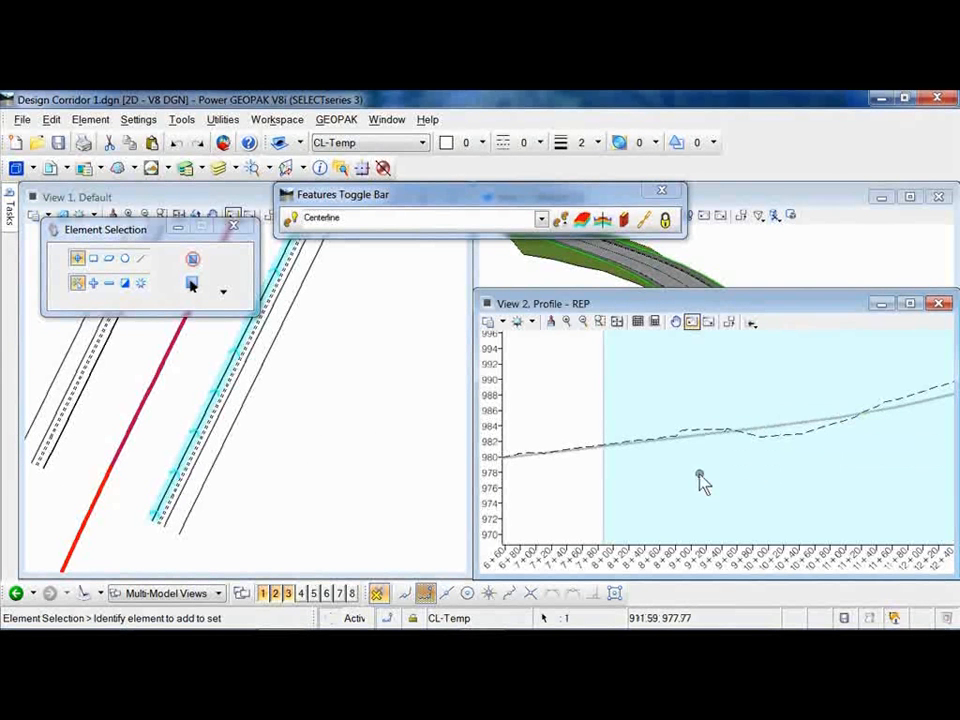
pyautogui.scroll(-2, 705, 512)
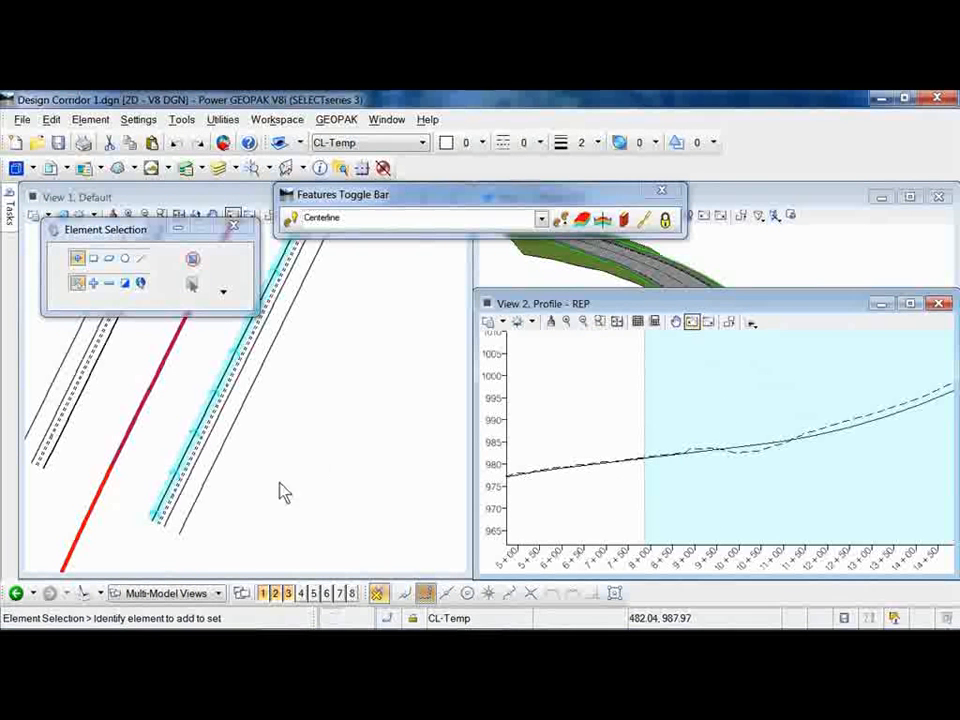
# Step: Restart Profile Line Between Points in the profile view and highlight its HARoad name prefix for review
pyautogui.click(751, 328)
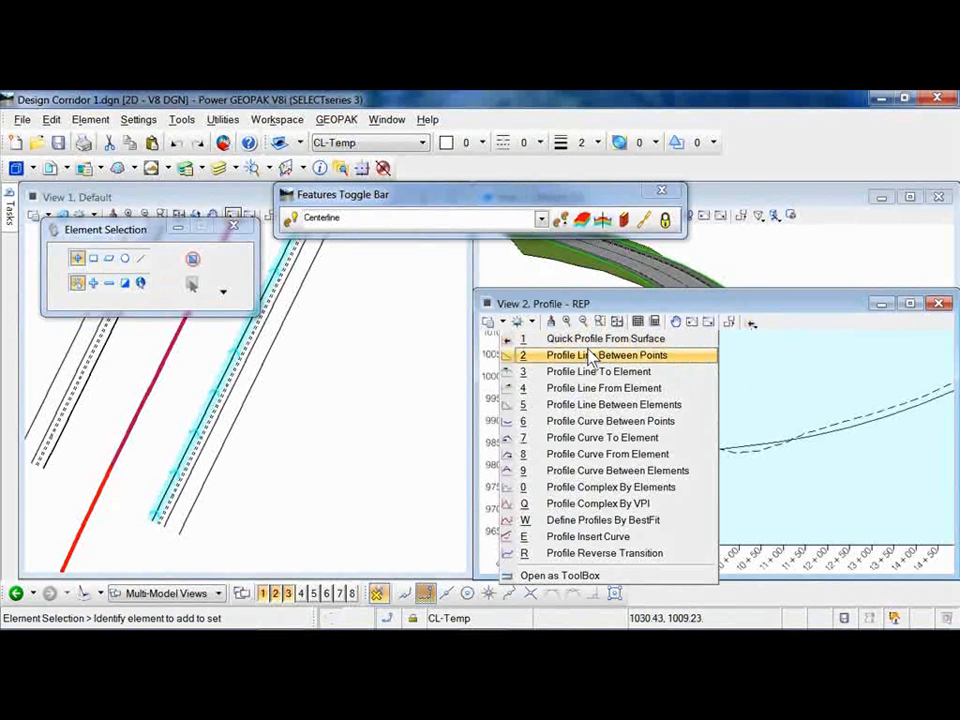
pyautogui.click(590, 357)
pyautogui.moveTo(163, 317); pyautogui.dragTo(106, 320)
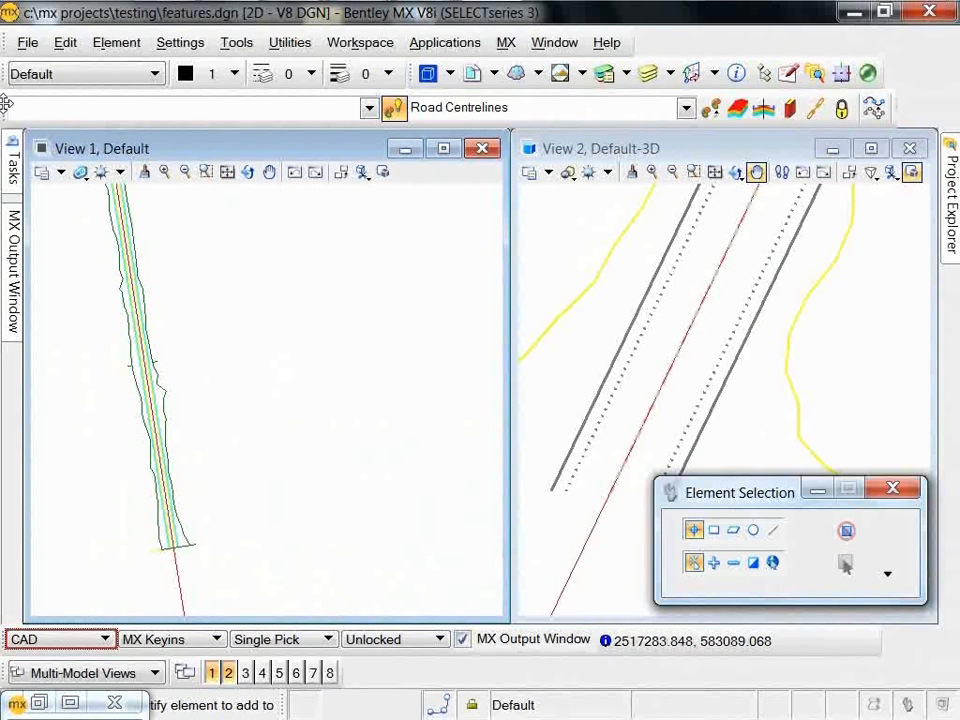
# Step: Switch to Bentley MX V8i, undock the Features Definition Toggle Bar and check the models it offers
pyautogui.moveTo(8, 110); pyautogui.dragTo(154, 279)
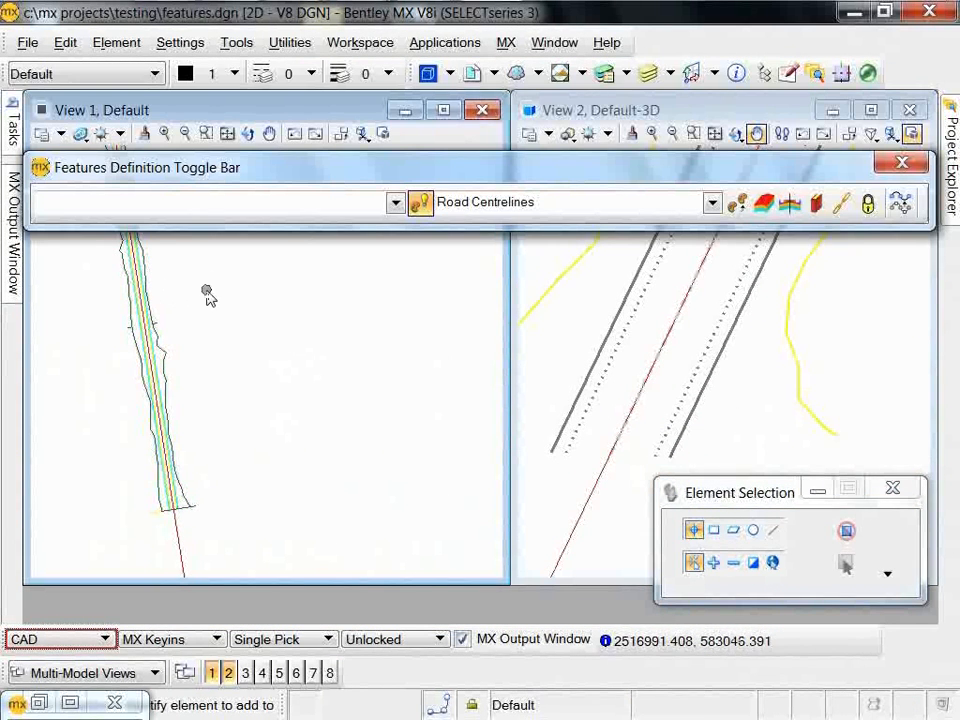
pyautogui.moveTo(22, 206)
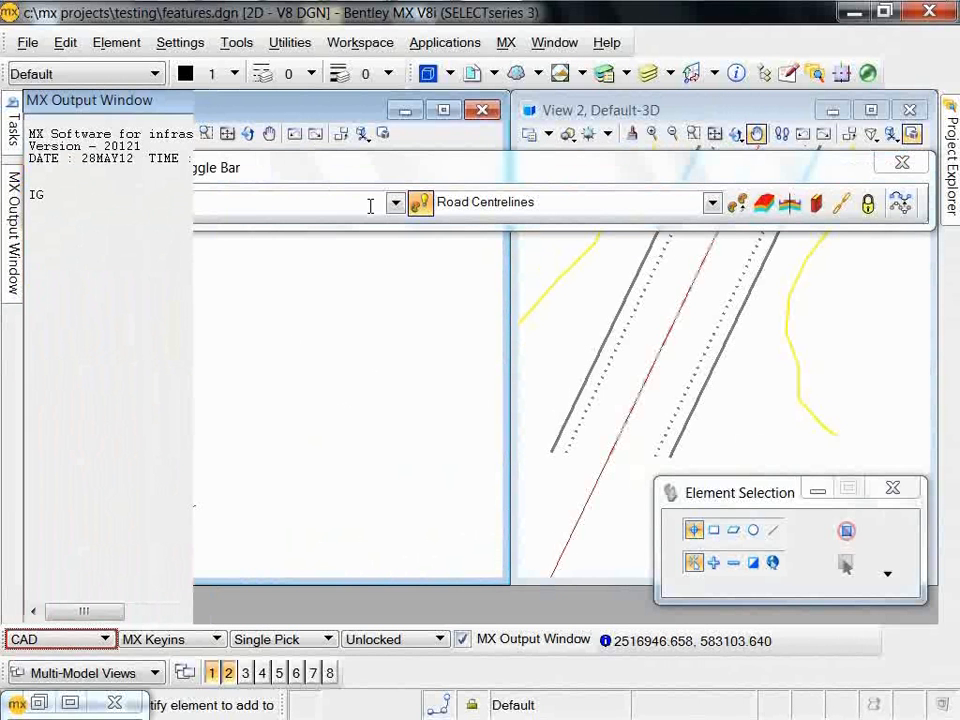
pyautogui.click(396, 203)
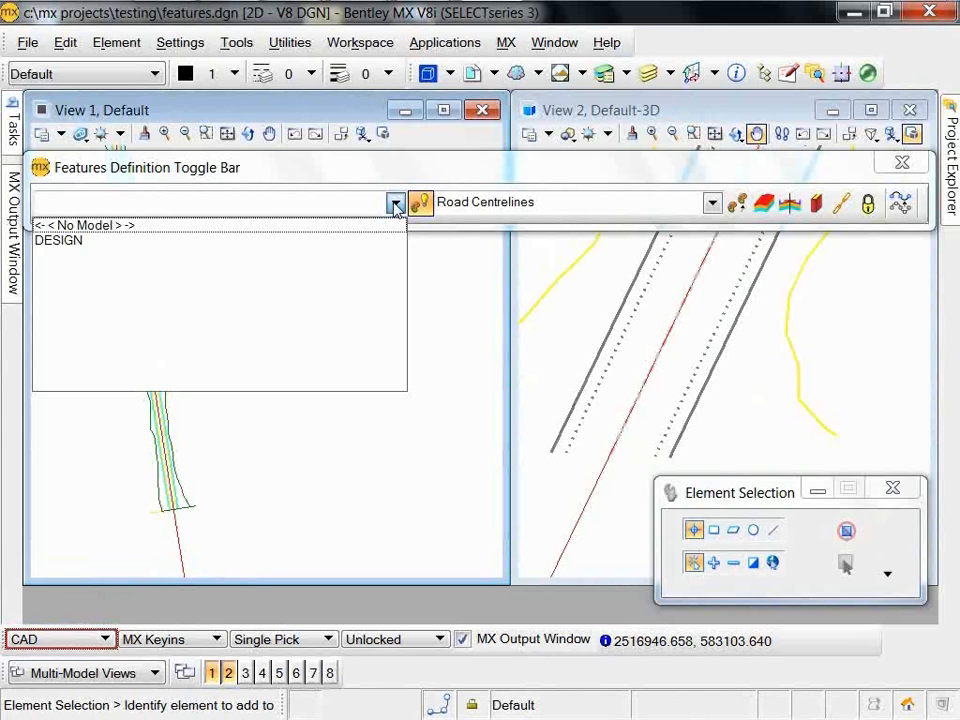
pyautogui.click(396, 203)
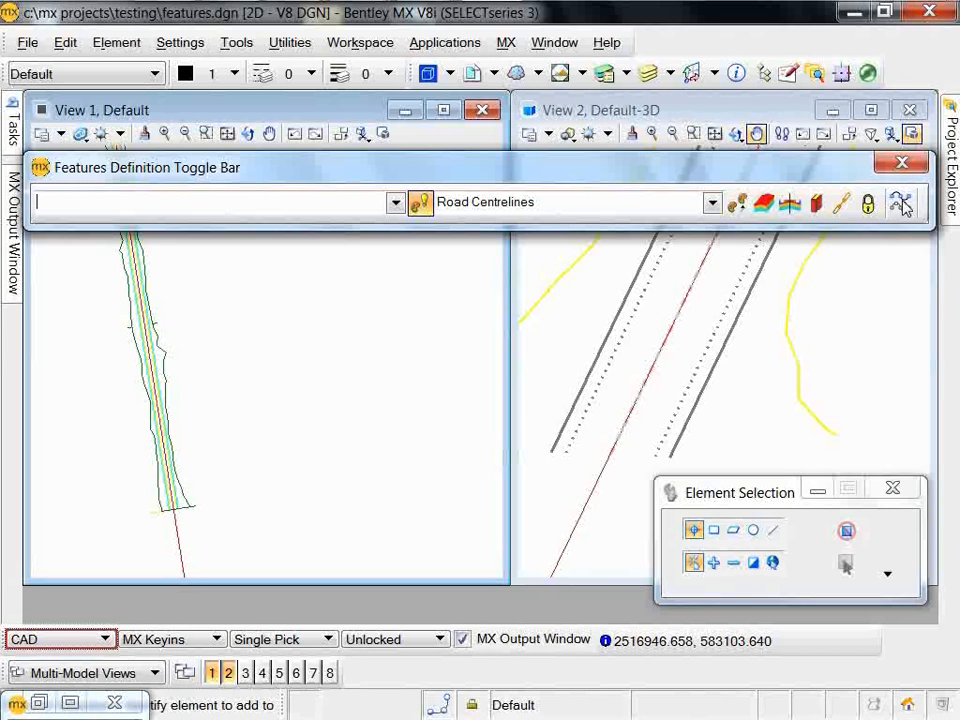
# Step: Examine the feature definitions offered by the toggle bar and the Feature Definitions libraries in the project's civil standards
pyautogui.click(712, 202)
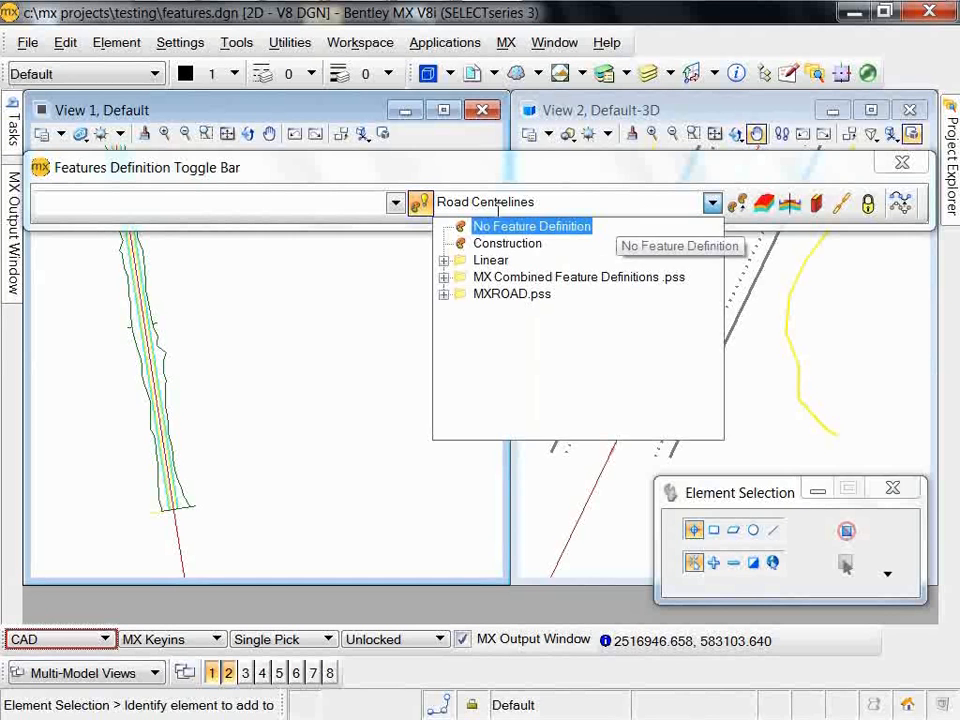
pyautogui.click(300, 208)
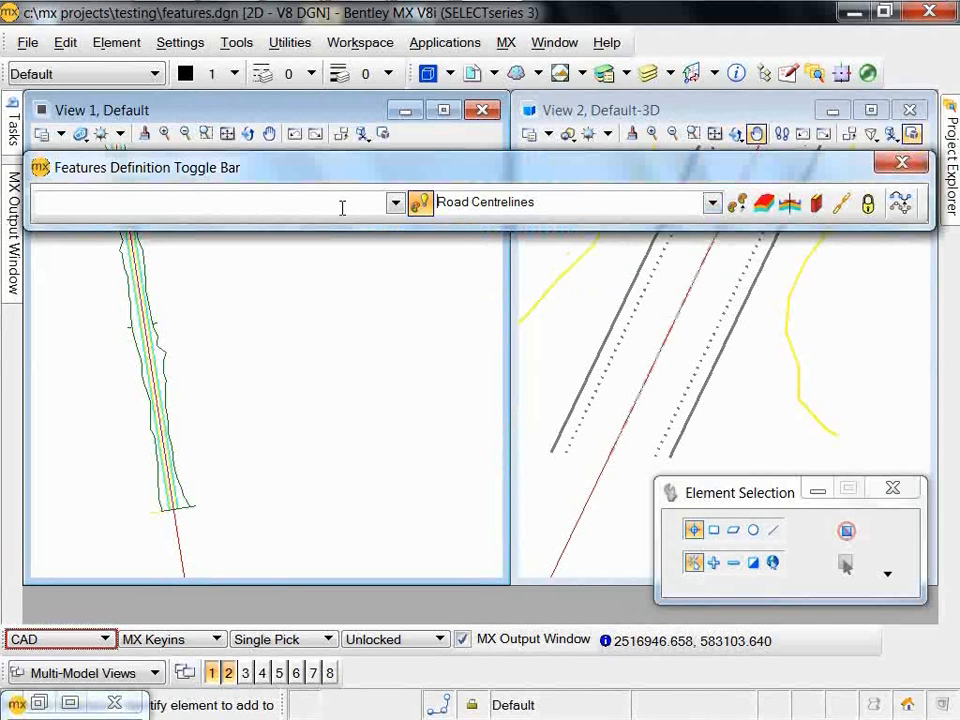
pyautogui.click(712, 202)
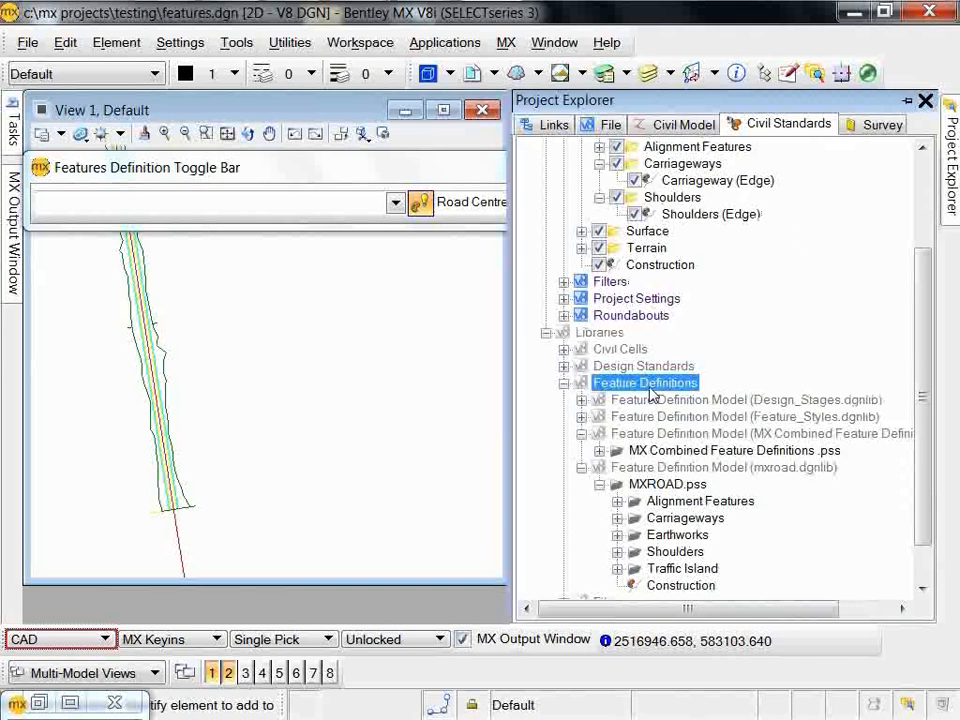
pyautogui.scroll(-1, 925, 400)
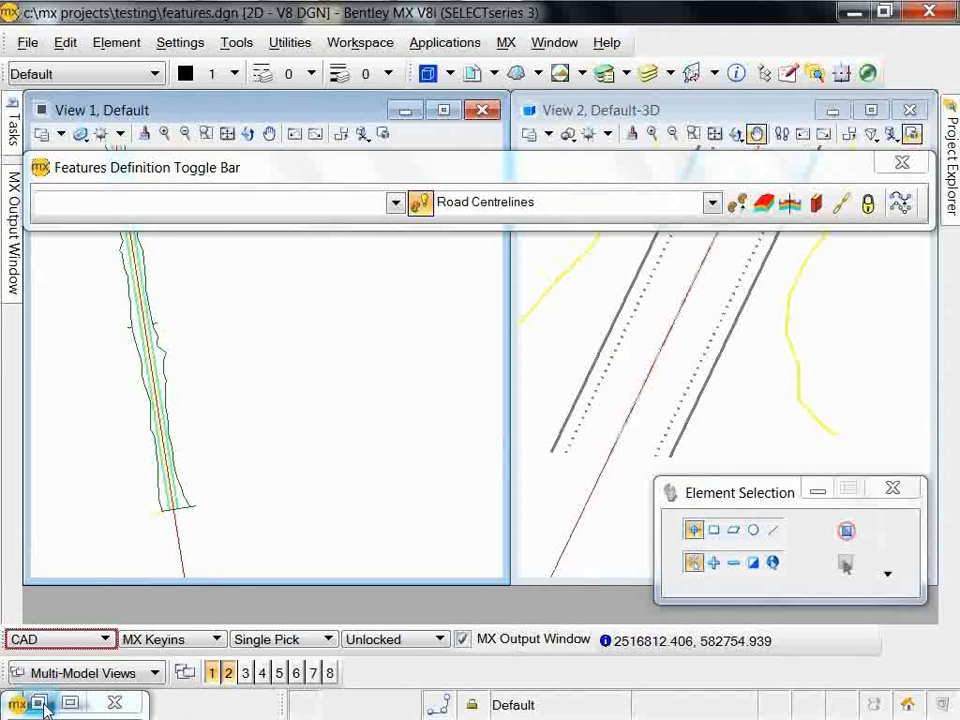
pyautogui.moveTo(954, 172)
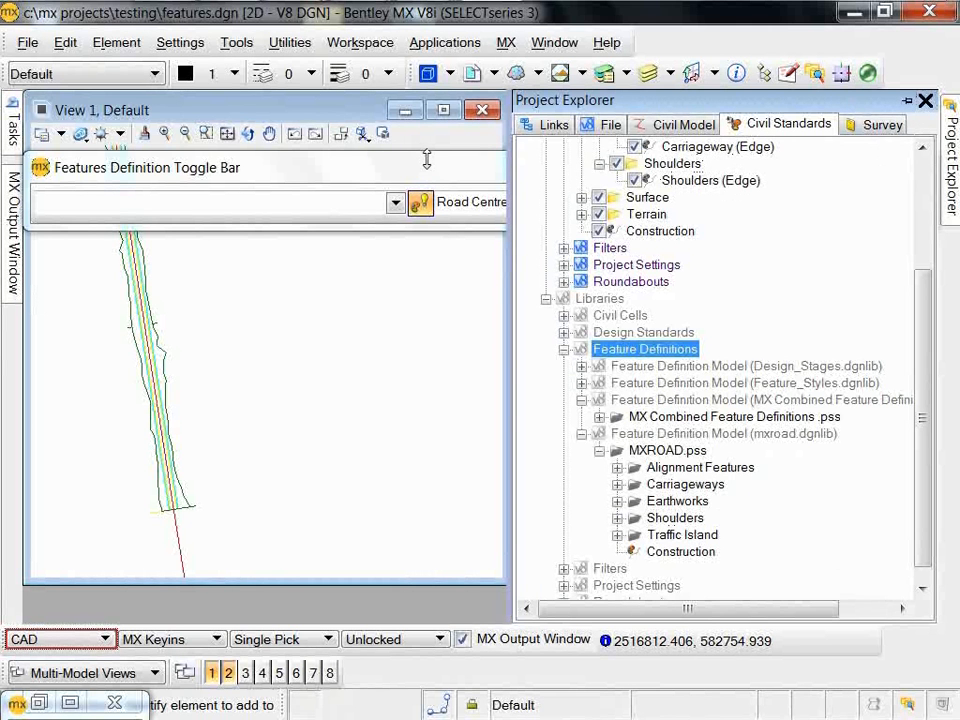
# Step: Set Construction as the active feature definition
pyautogui.click(711, 202)
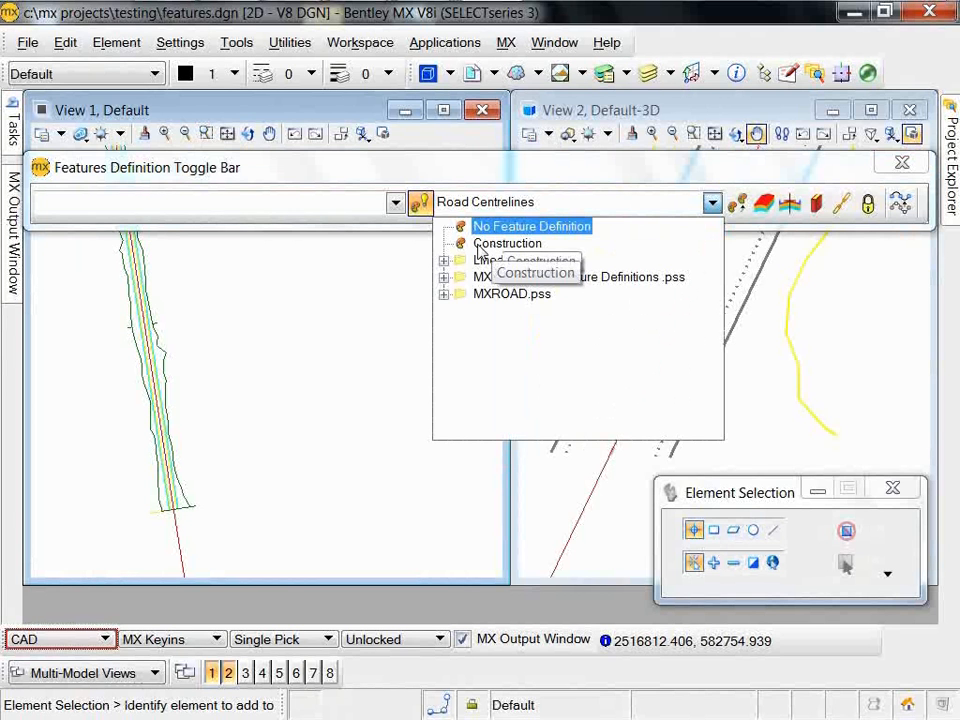
pyautogui.click(480, 245)
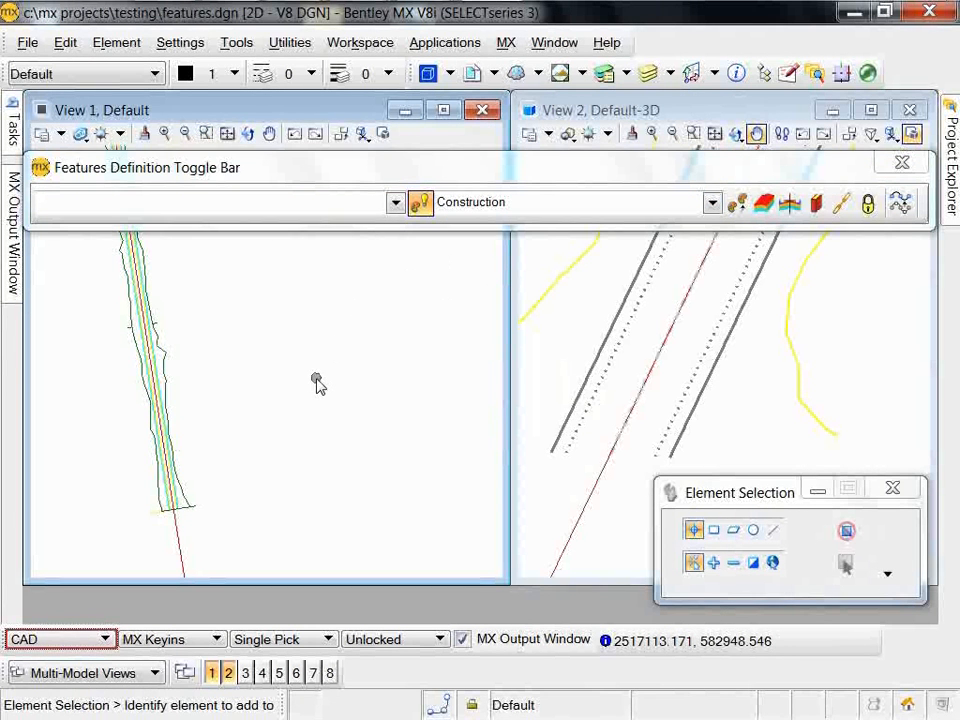
# Step: Draw a complex element by PI through three points beside the existing road, with radius 360 and 60-long spiral back and ahead transitions
pyautogui.moveTo(14, 143)
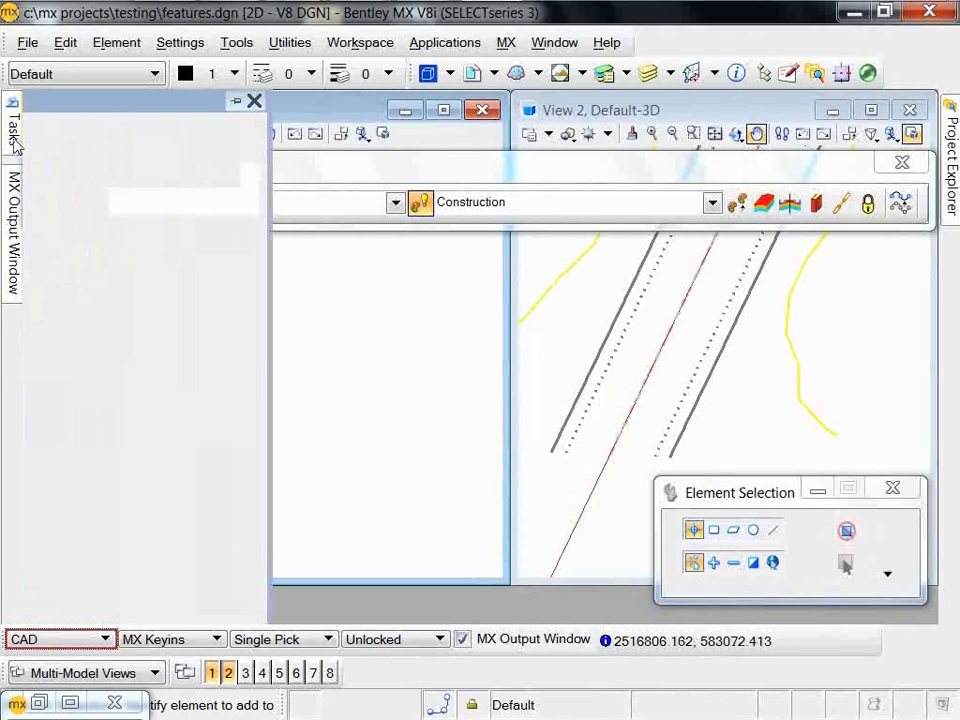
pyautogui.click(70, 455)
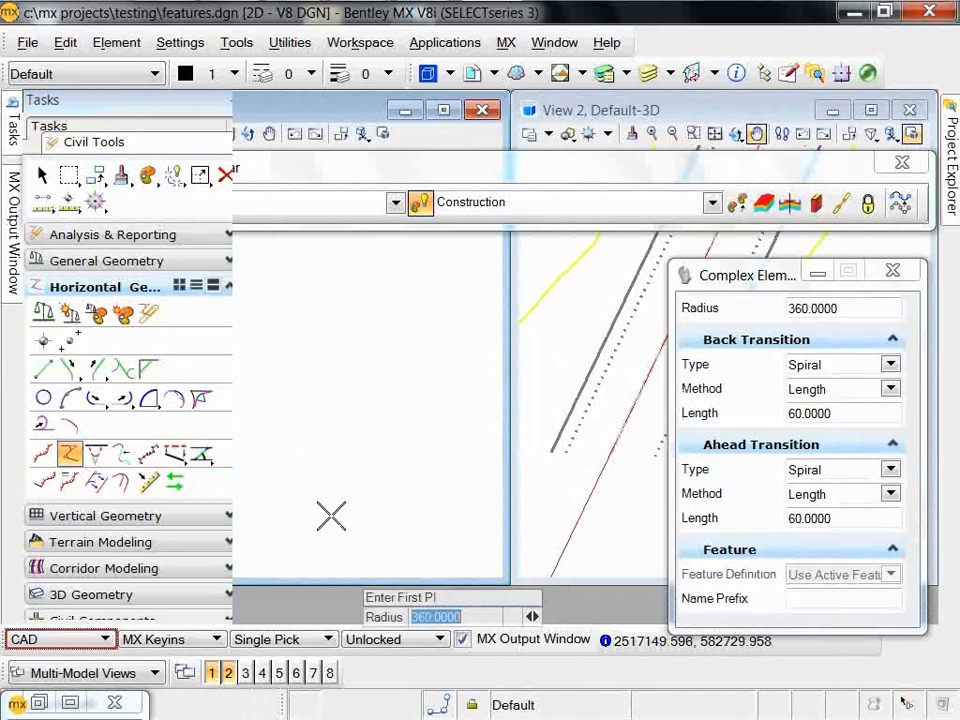
pyautogui.click(250, 516)
pyautogui.click(201, 339)
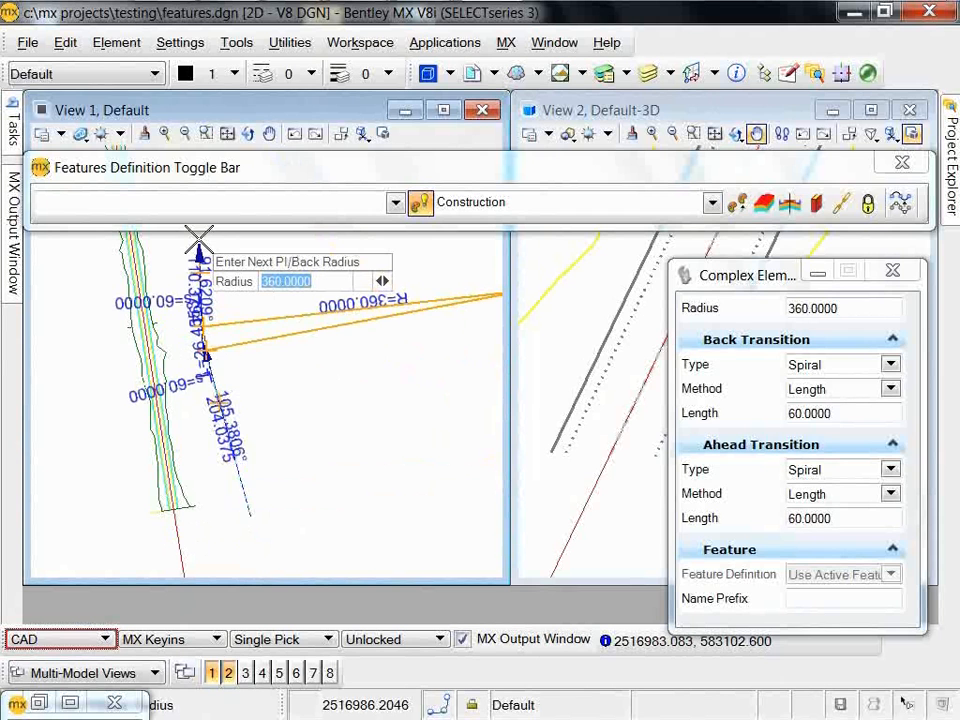
pyautogui.click(199, 240)
pyautogui.rightClick(311, 299)
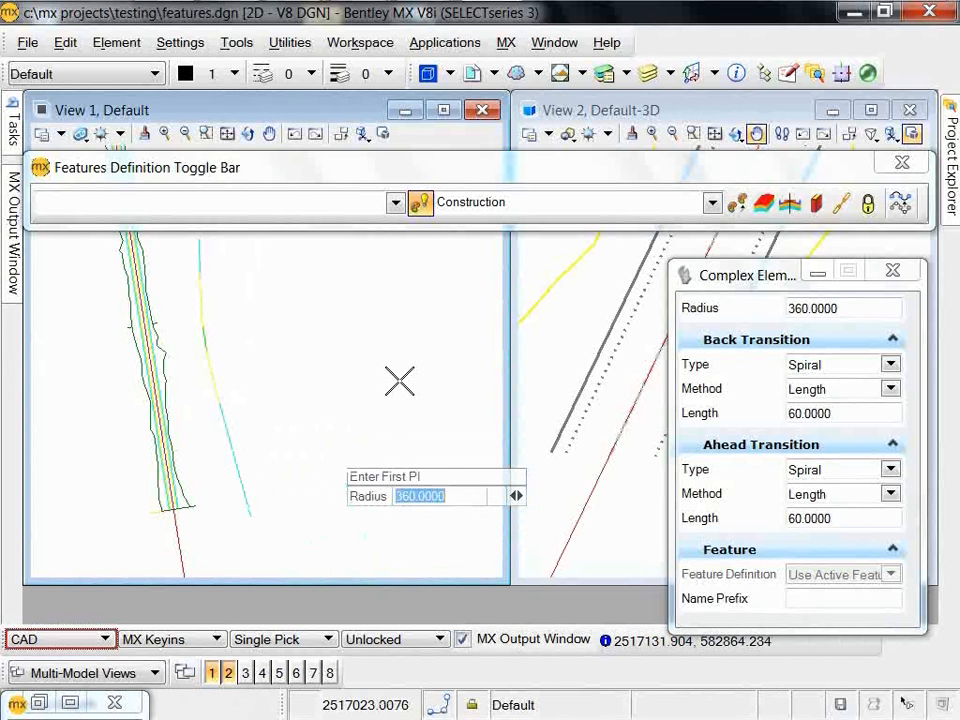
pyautogui.press('Escape')
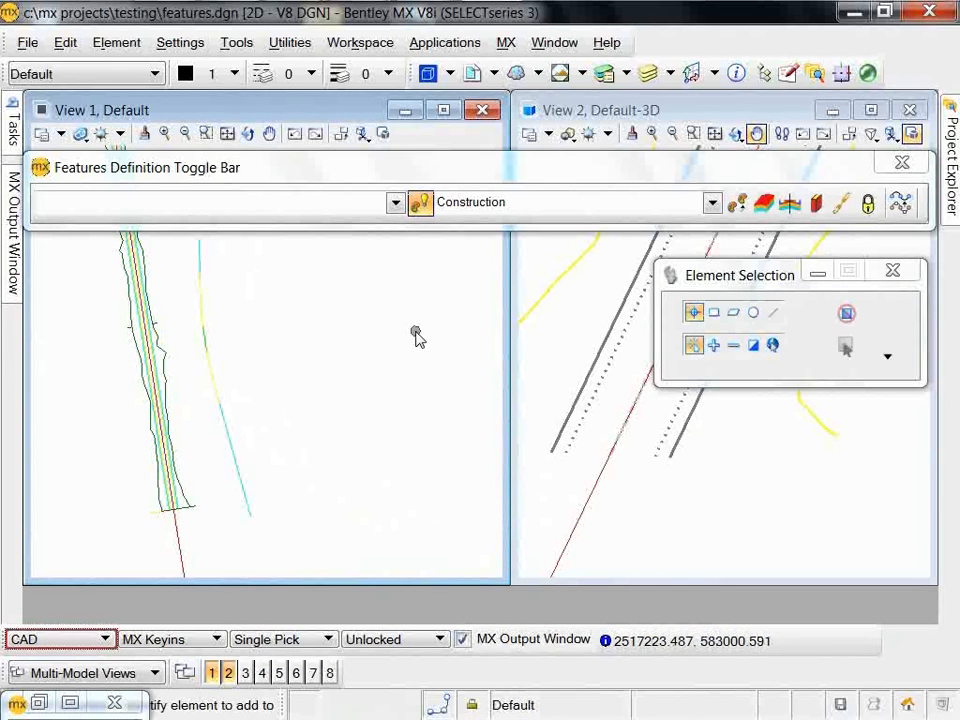
# Step: Set DESIGN as the active model for the feature definitions
pyautogui.click(394, 205)
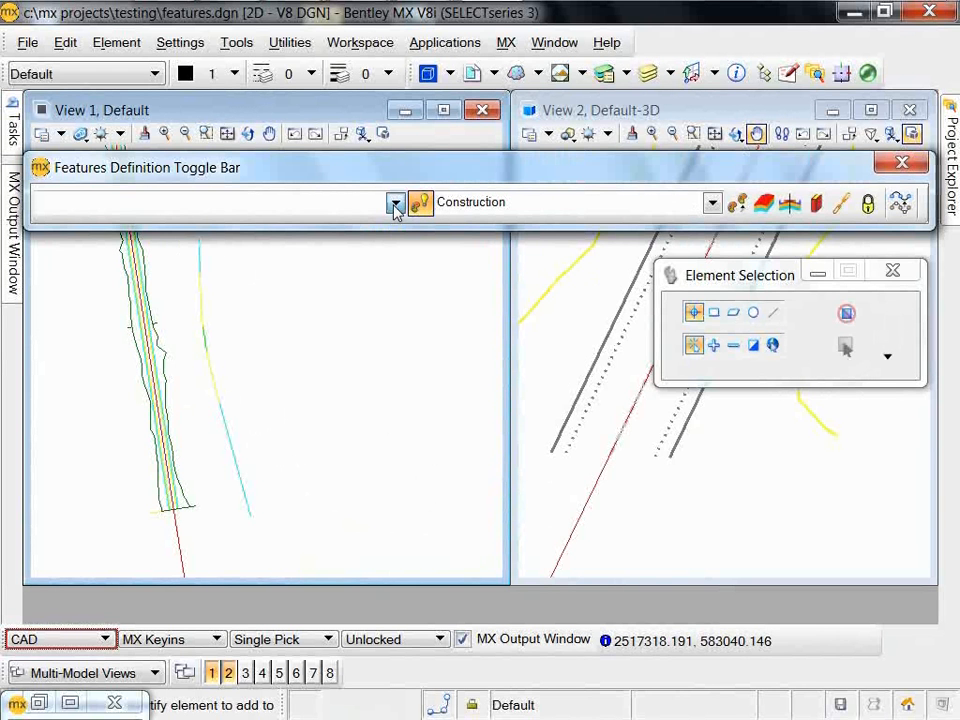
pyautogui.click(395, 205)
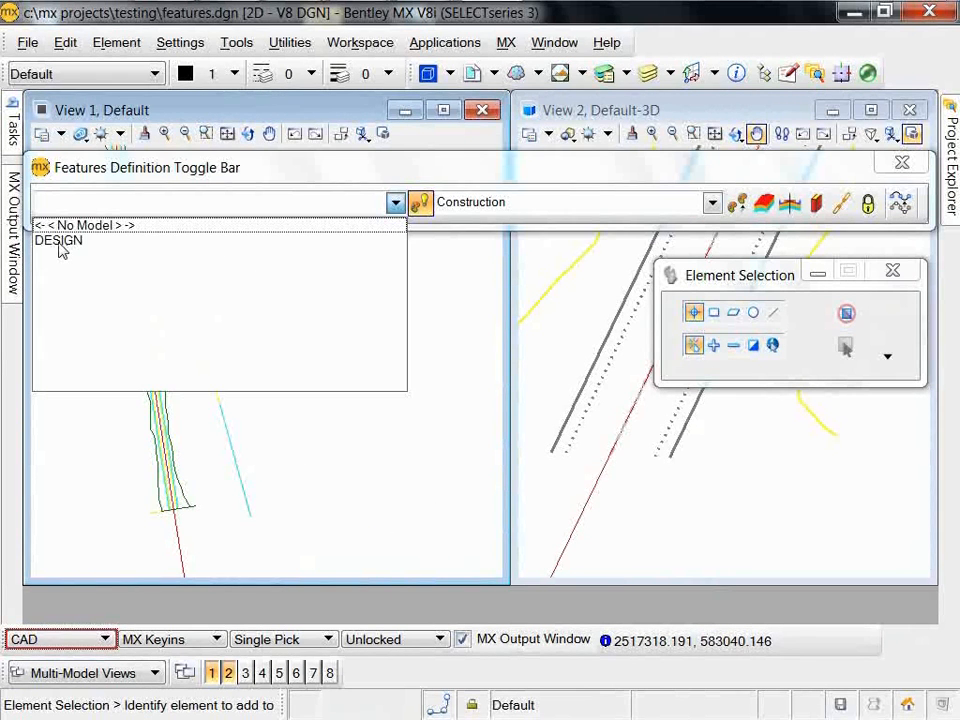
pyautogui.click(58, 248)
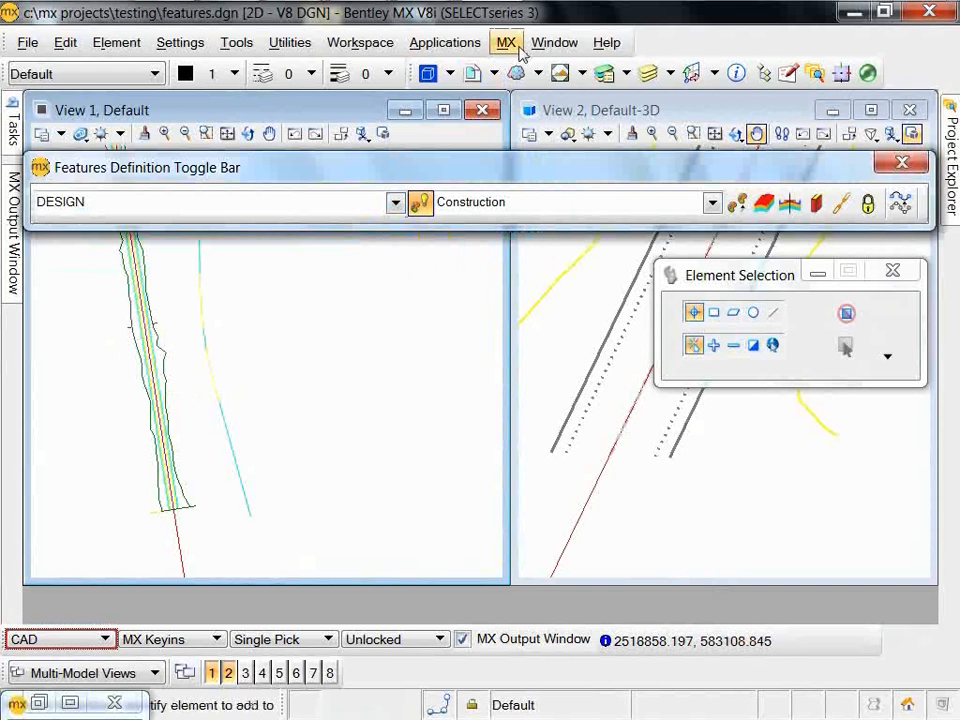
# Step: Check the style set and feature set in the DESIGN model's defaults, and compare them with the Feature Definitions libraries in the civil standards
pyautogui.click(517, 46)
pyautogui.moveTo(536, 132)
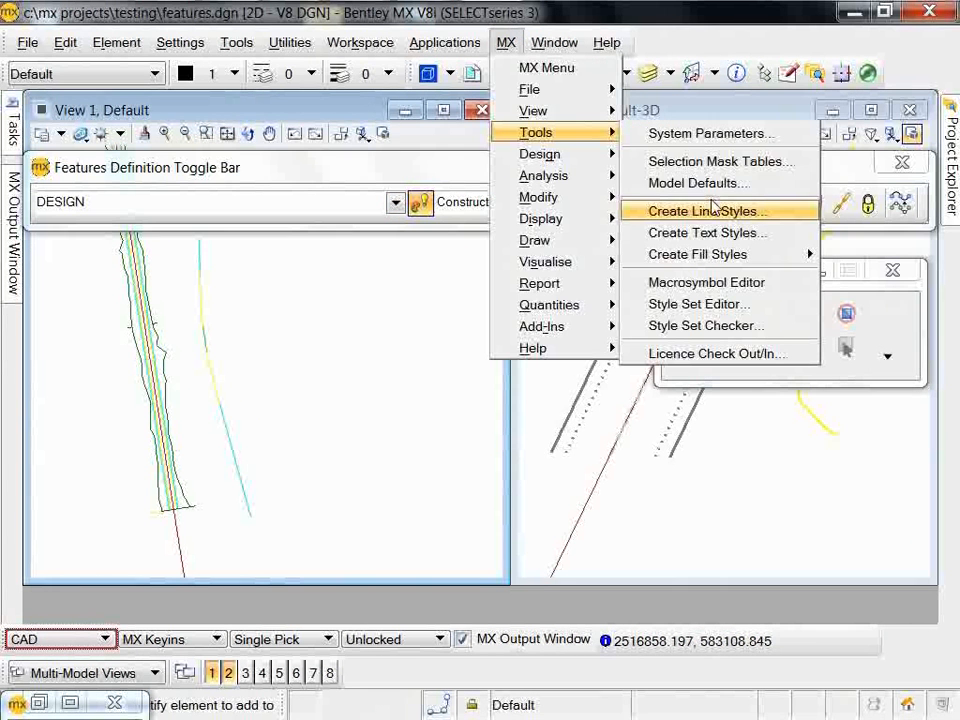
pyautogui.click(697, 183)
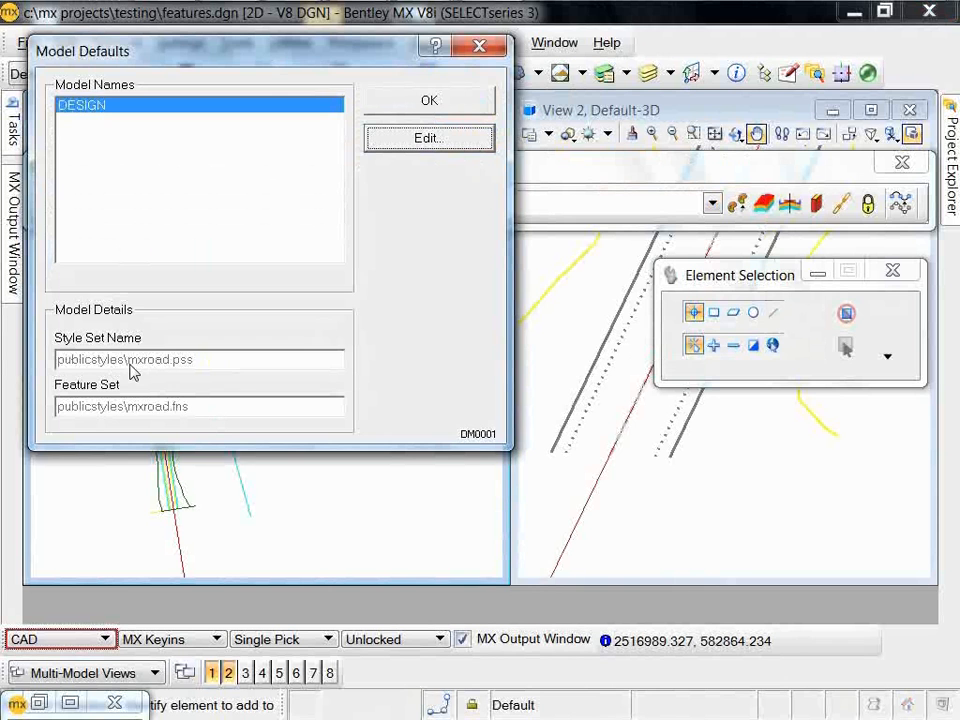
pyautogui.click(429, 100)
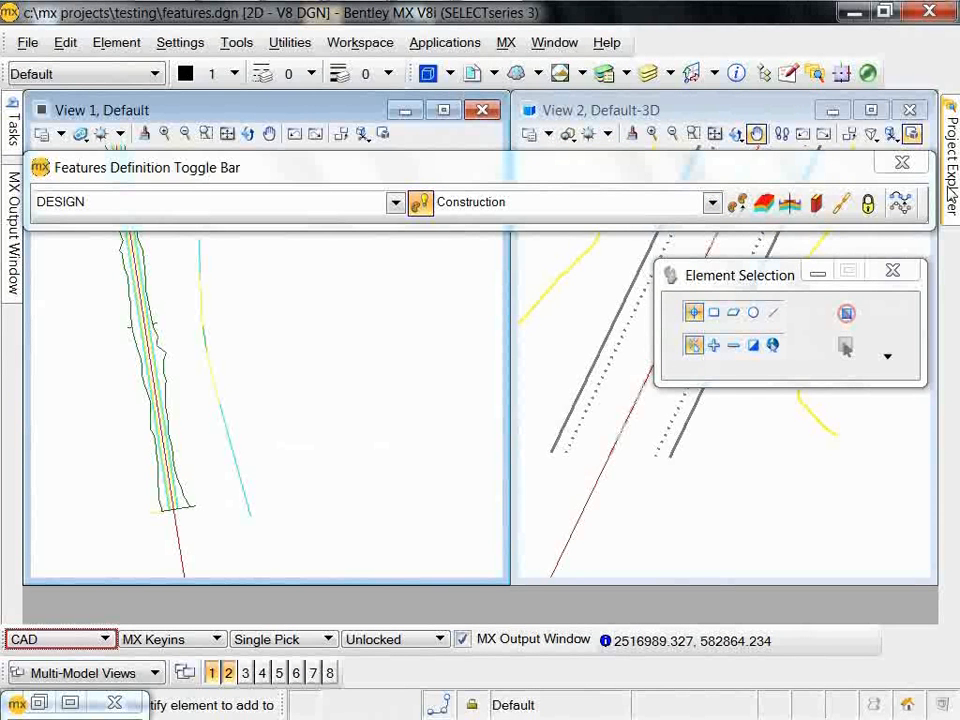
pyautogui.moveTo(955, 196)
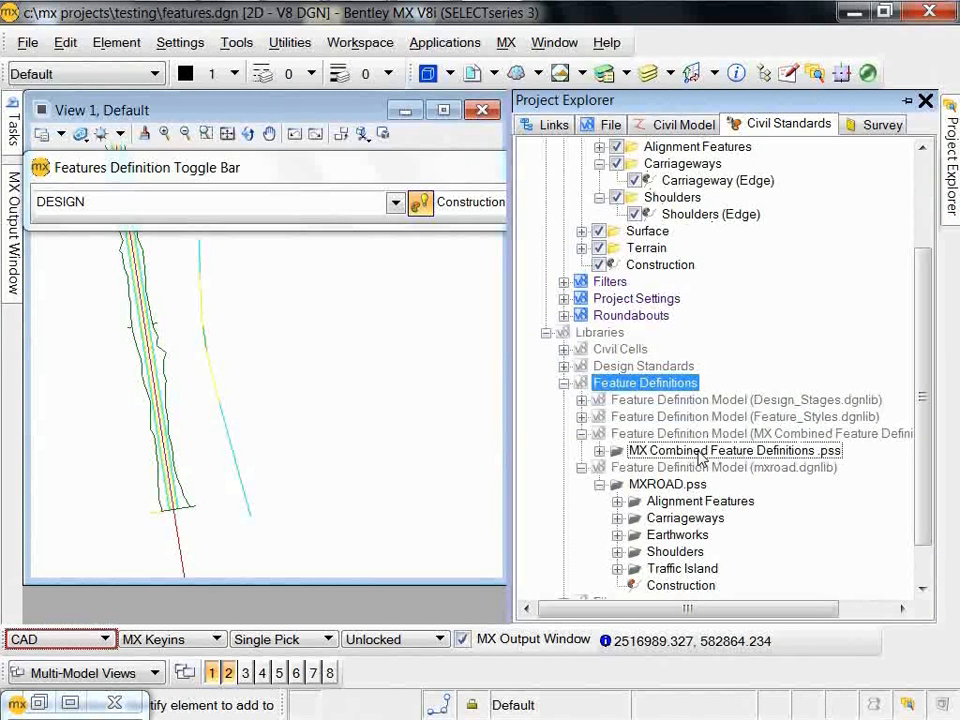
# Step: Examine the feature definitions offered for the DESIGN model under MXROAD.pss and Linear
pyautogui.click(712, 204)
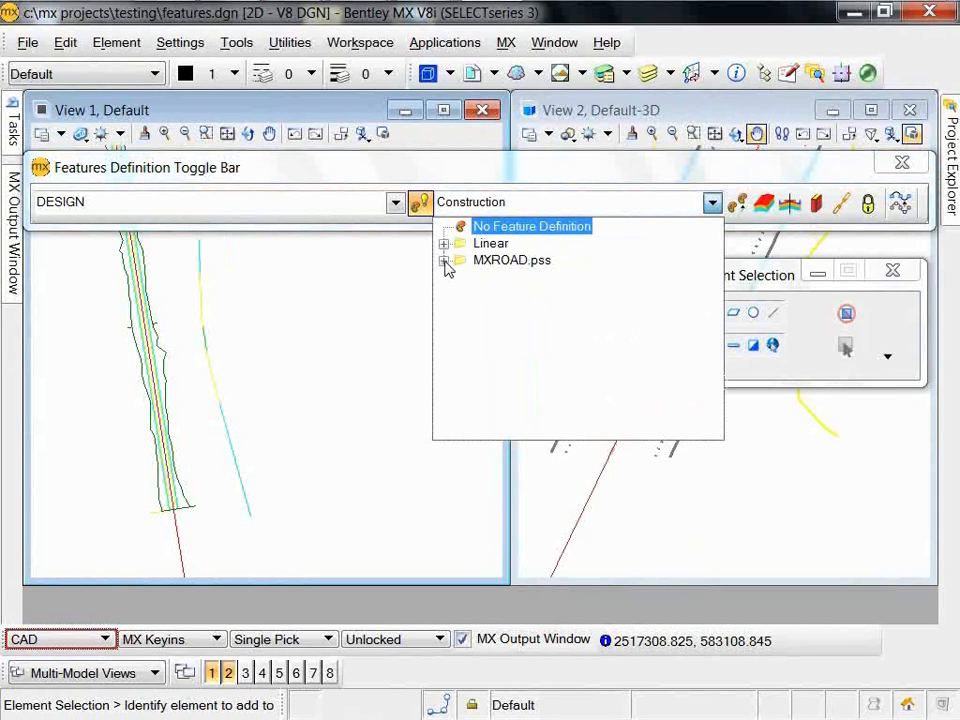
pyautogui.doubleClick(512, 260)
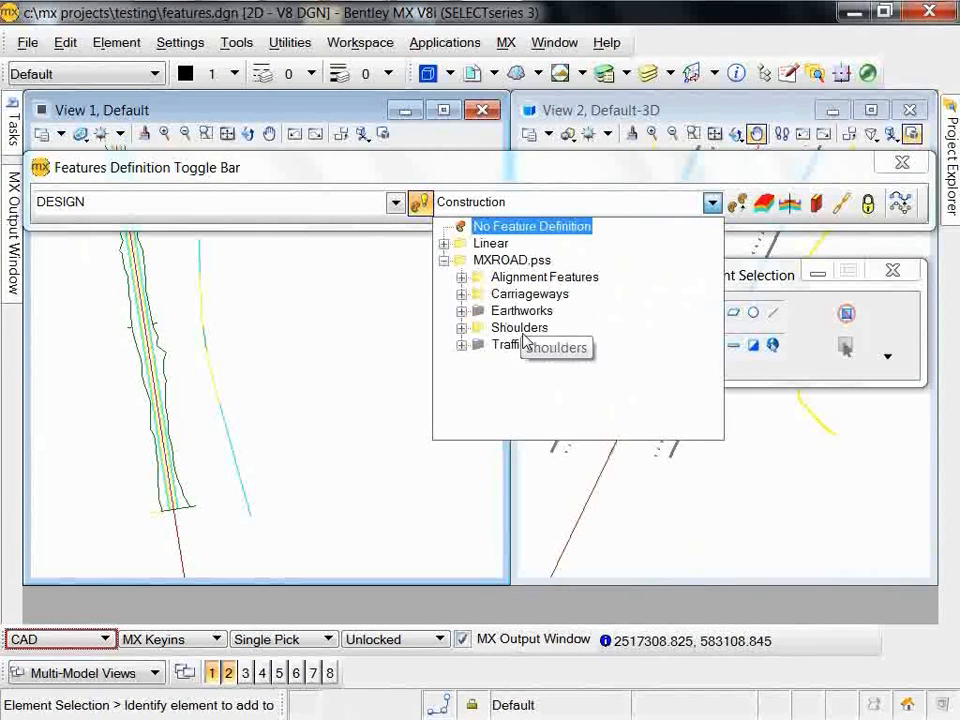
pyautogui.click(444, 243)
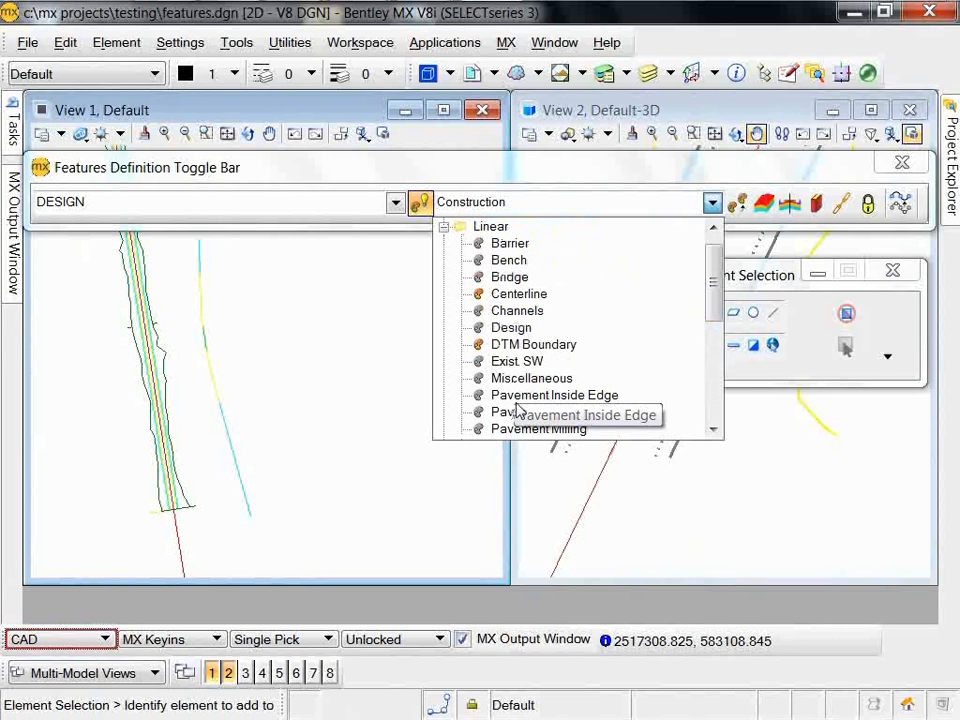
pyautogui.click(444, 227)
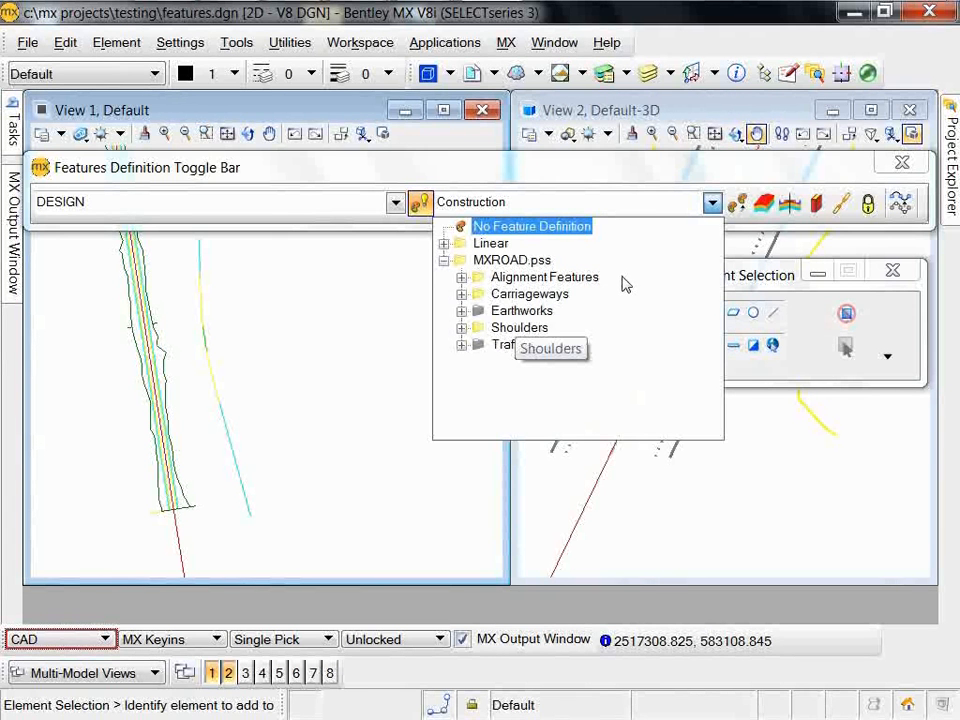
pyautogui.click(376, 213)
# Step: Set Carriageway (Edge) from the MXROAD.pss Carriageways group as the active feature definition
pyautogui.click(711, 203)
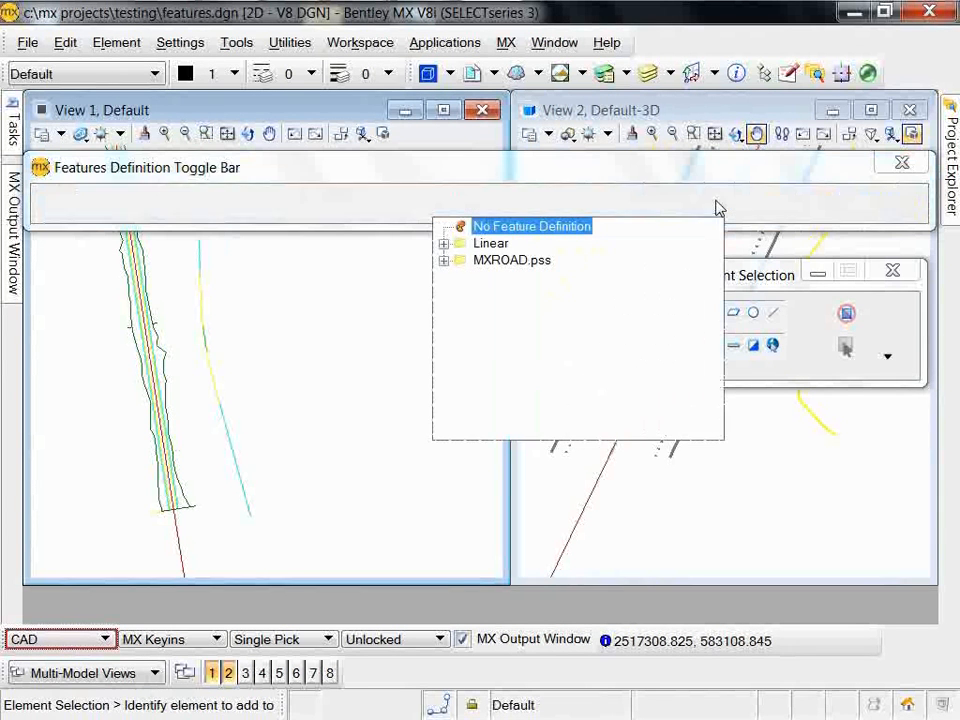
pyautogui.click(443, 260)
pyautogui.click(461, 294)
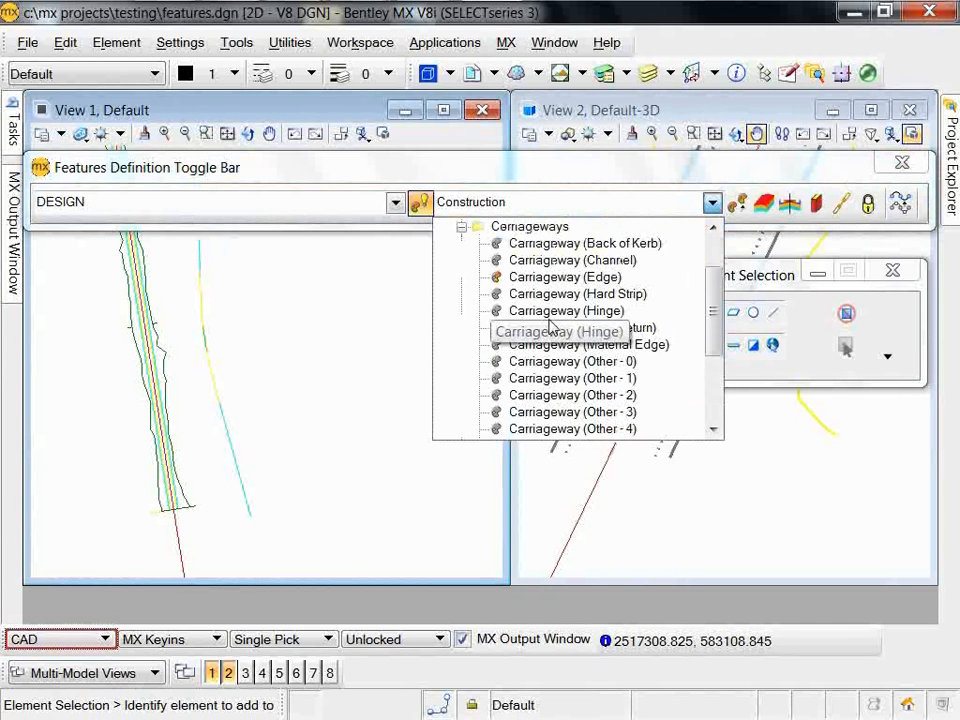
pyautogui.click(562, 277)
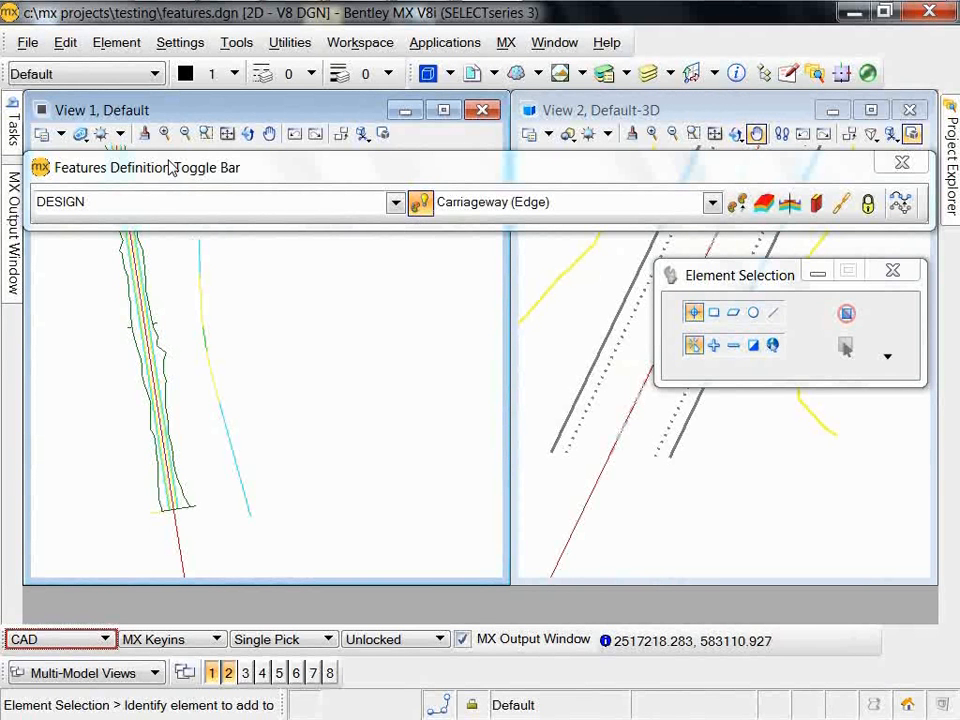
# Step: Create an unmirrored variable offset along the new element's full length, with start offset 10, end offset 50 and name prefix Playing
pyautogui.moveTo(13, 125)
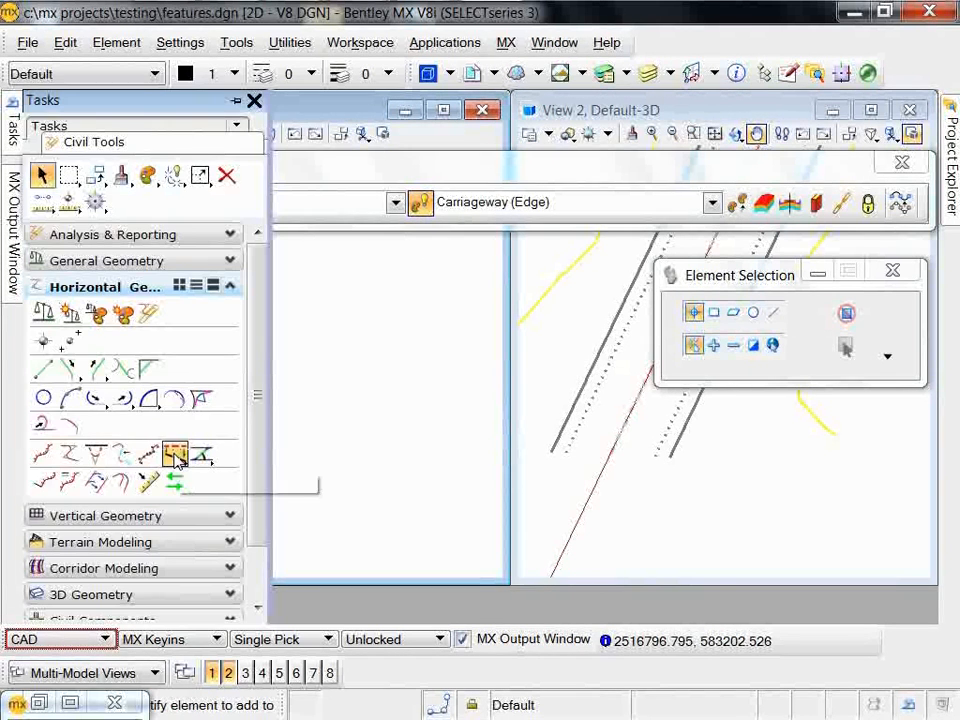
pyautogui.click(175, 457)
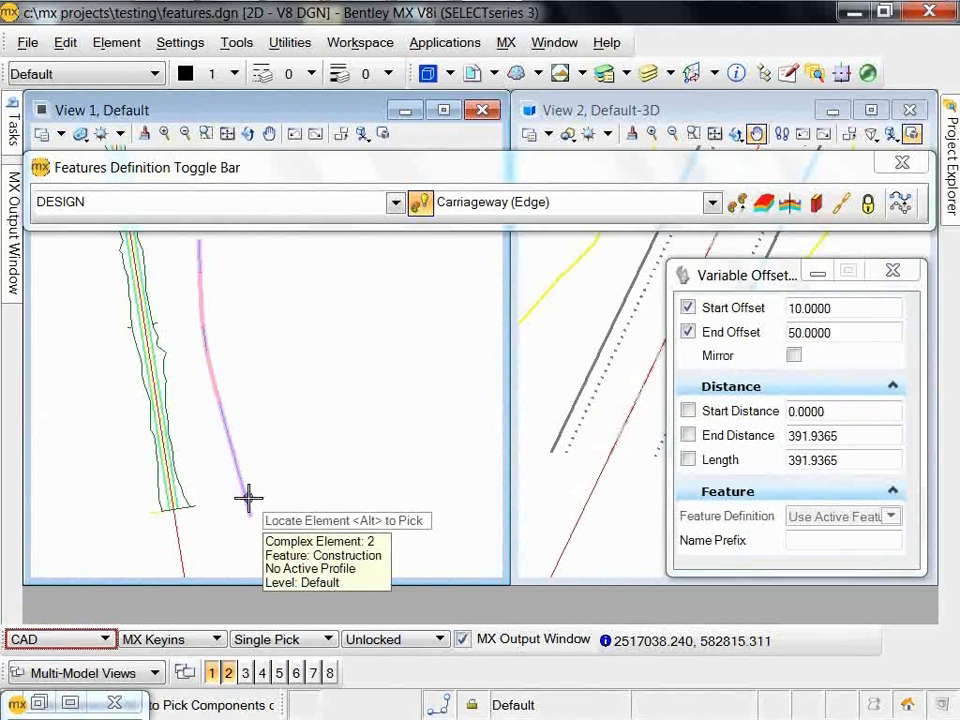
pyautogui.click(821, 542)
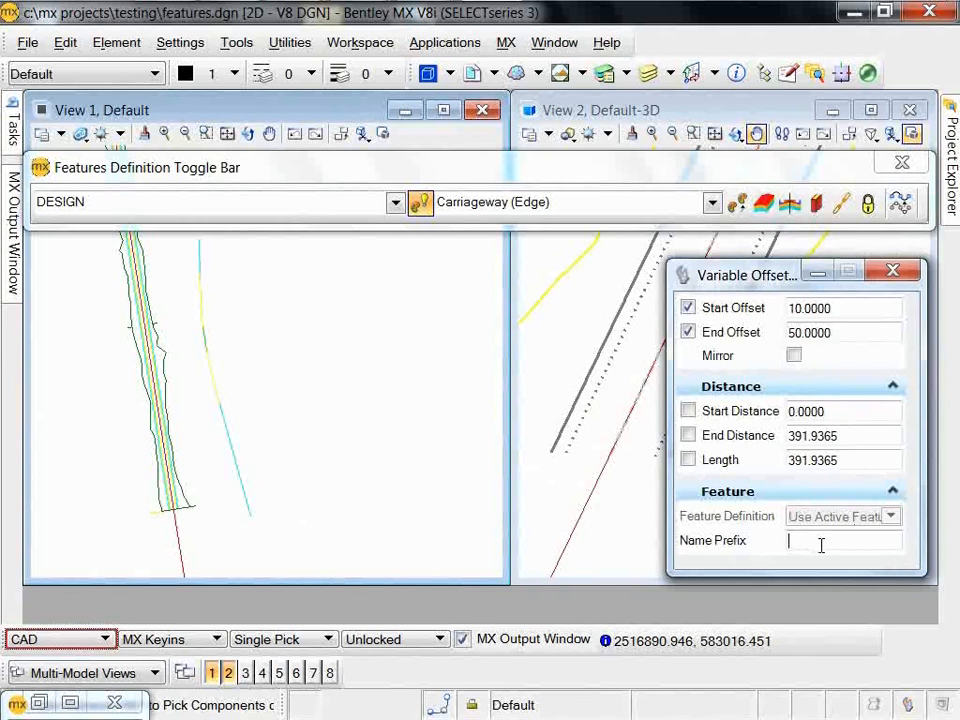
pyautogui.write('C')
pyautogui.write('laying')
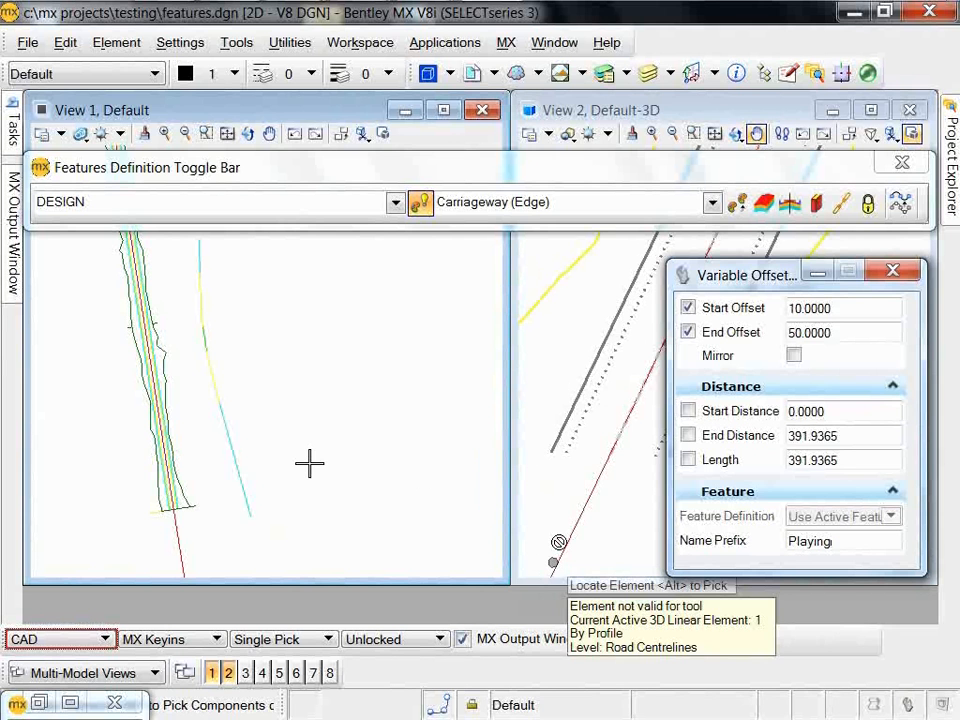
pyautogui.click(254, 501)
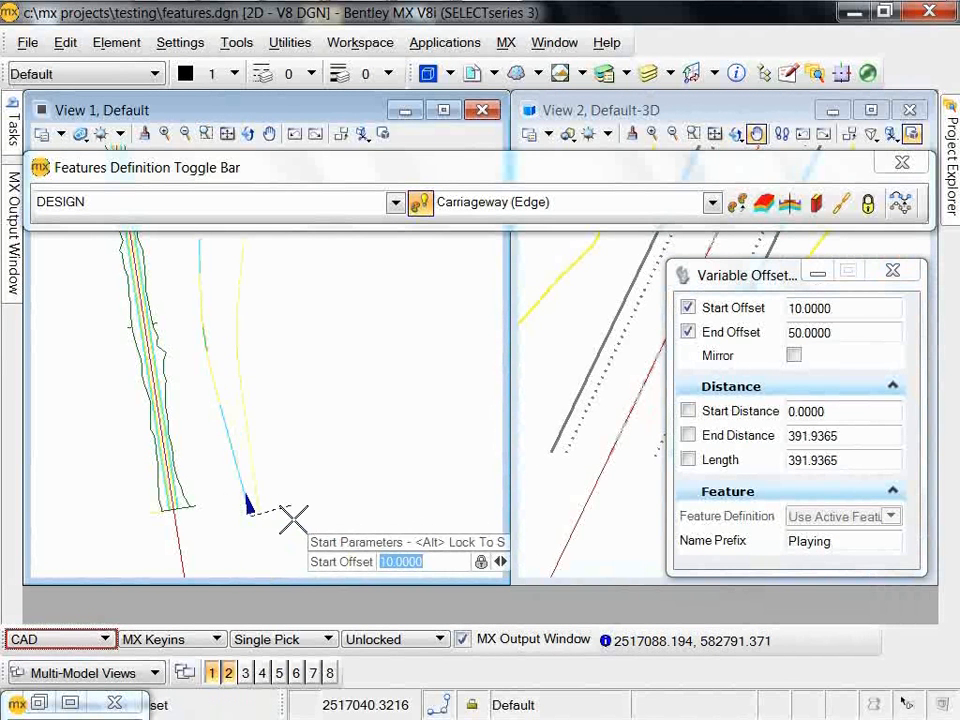
pyautogui.press('alt')
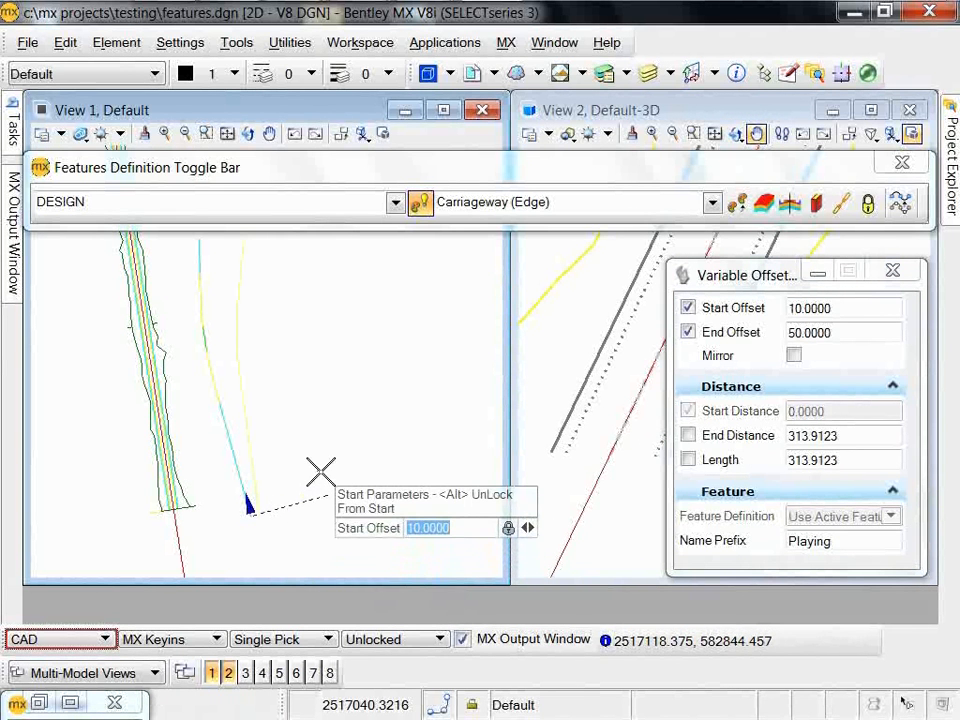
pyautogui.click(321, 471)
pyautogui.press('alt')
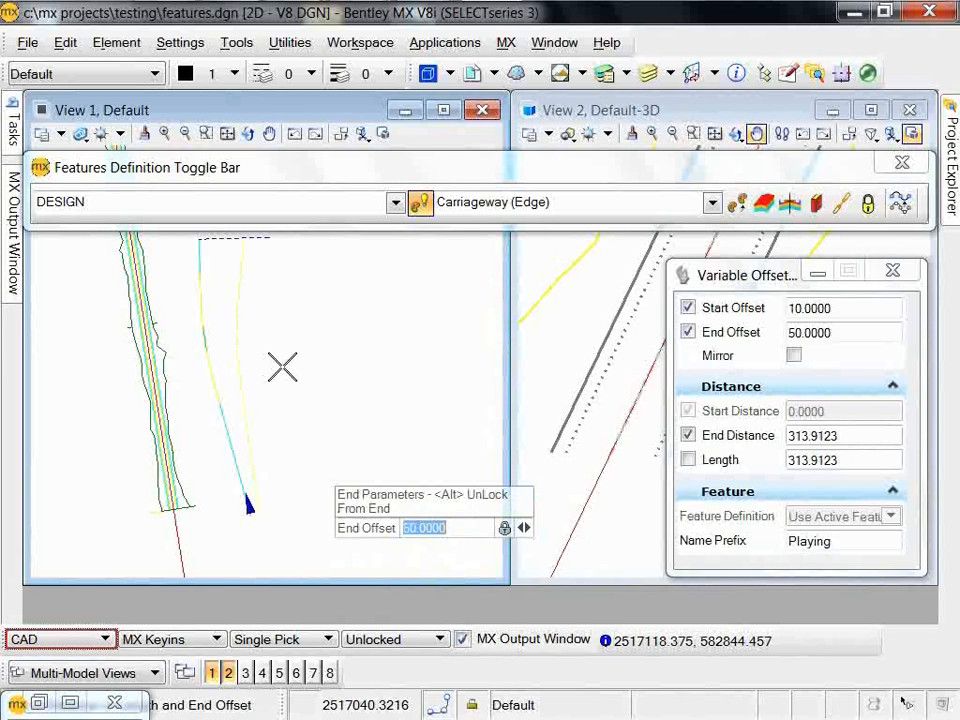
pyautogui.click(282, 367)
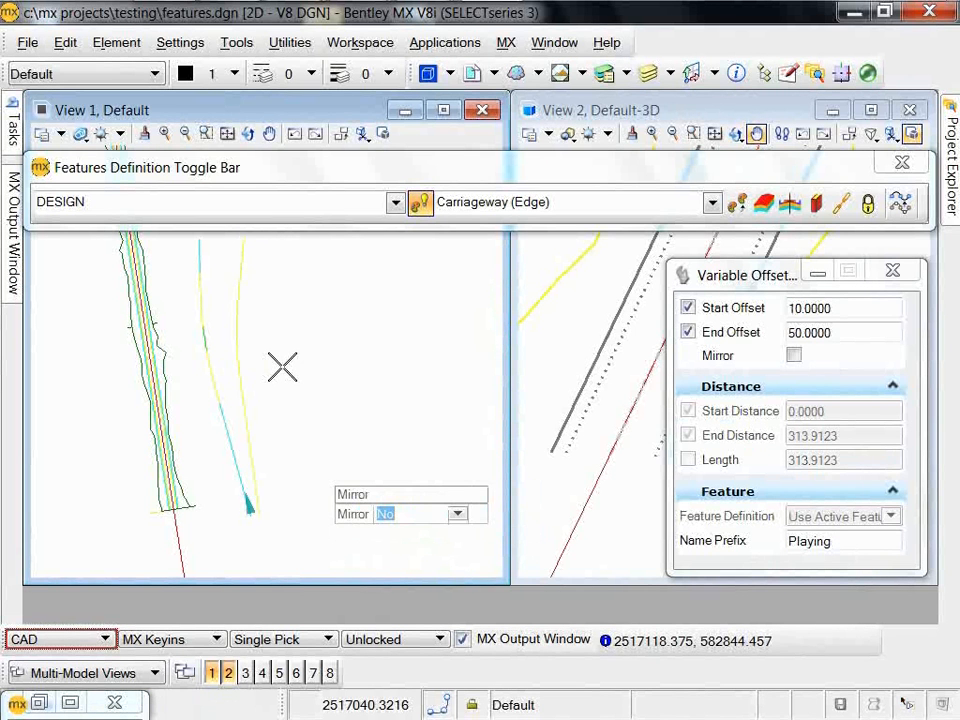
pyautogui.click(282, 367)
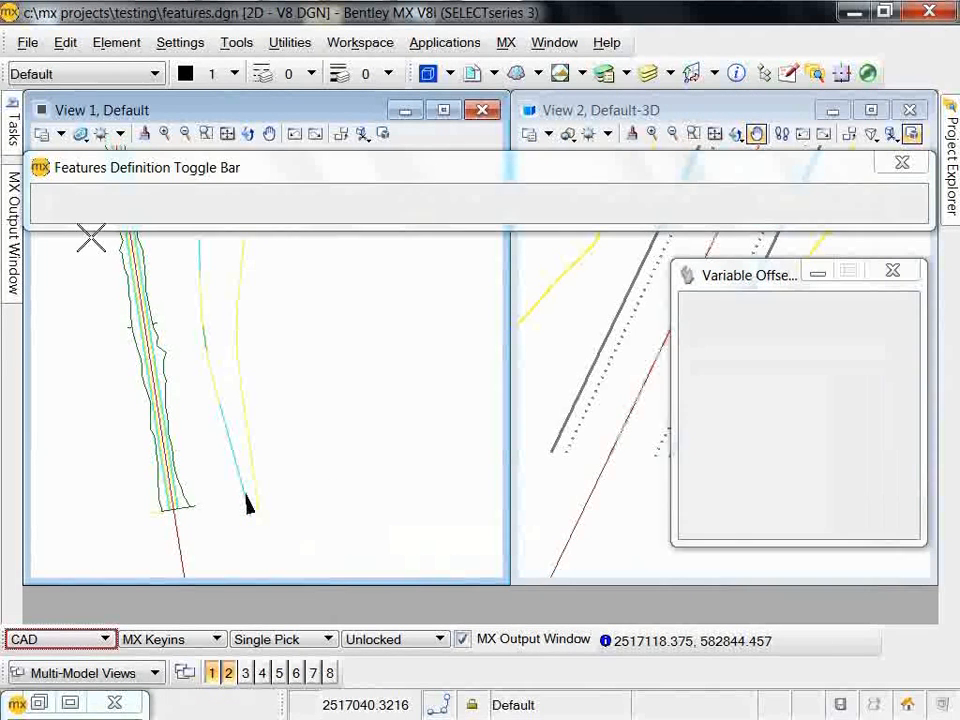
# Step: Select the new variable offset line and review its feature name and feature definition in its properties
pyautogui.moveTo(13, 130)
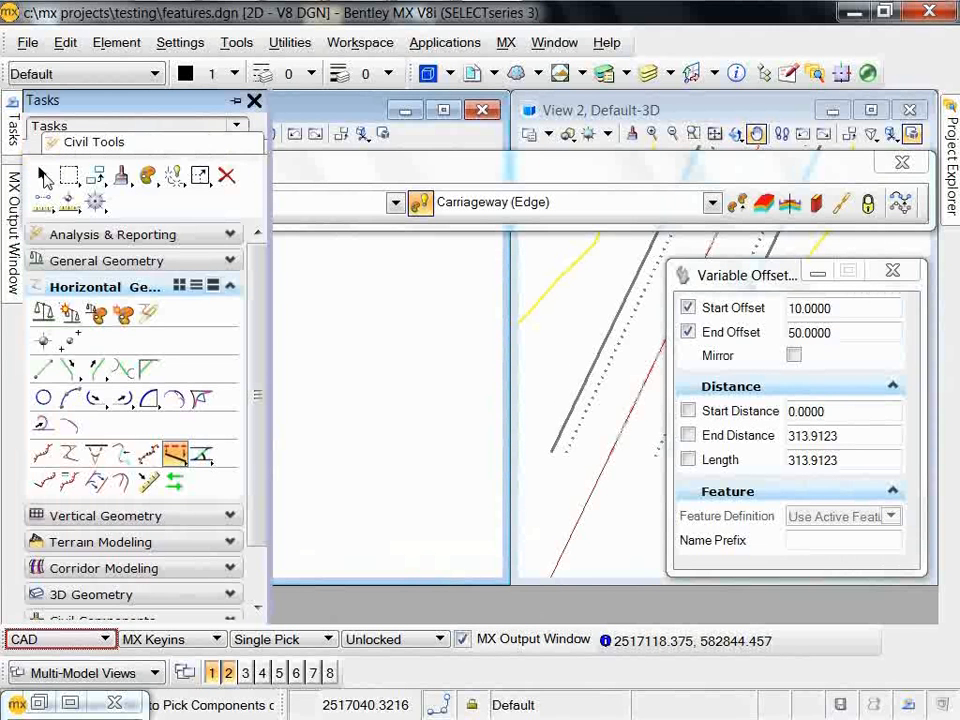
pyautogui.click(45, 176)
pyautogui.click(240, 321)
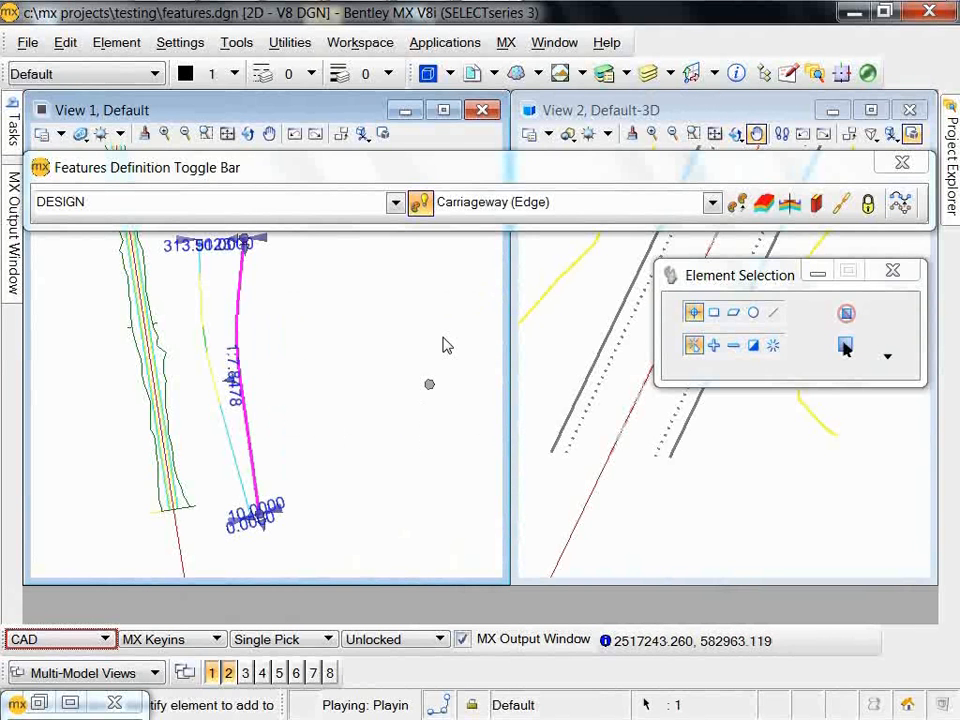
pyautogui.moveTo(249, 473)
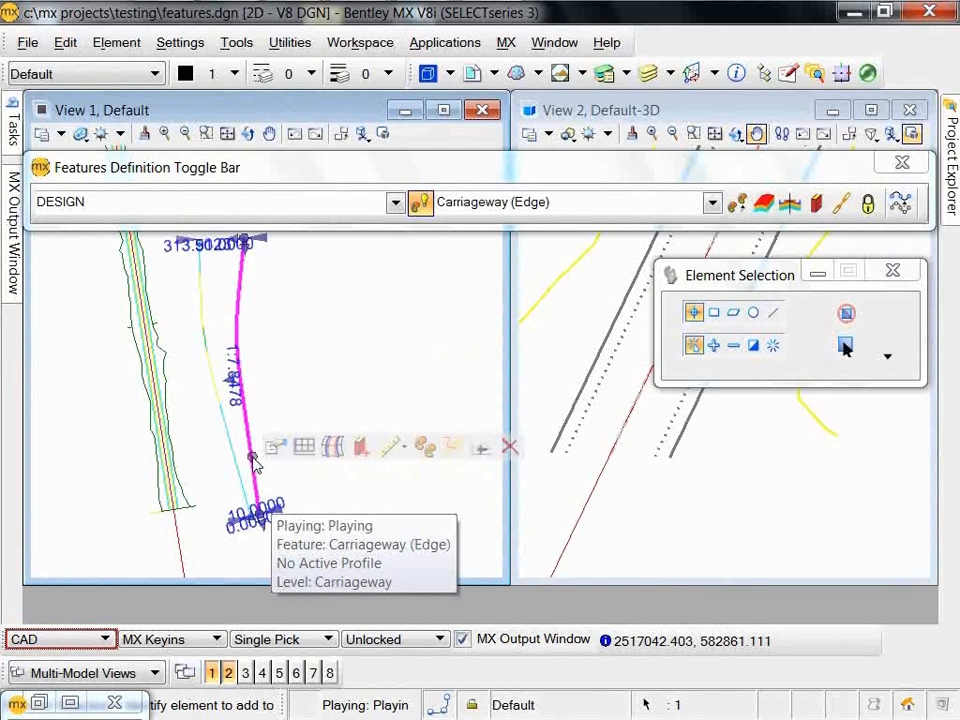
pyautogui.click(273, 451)
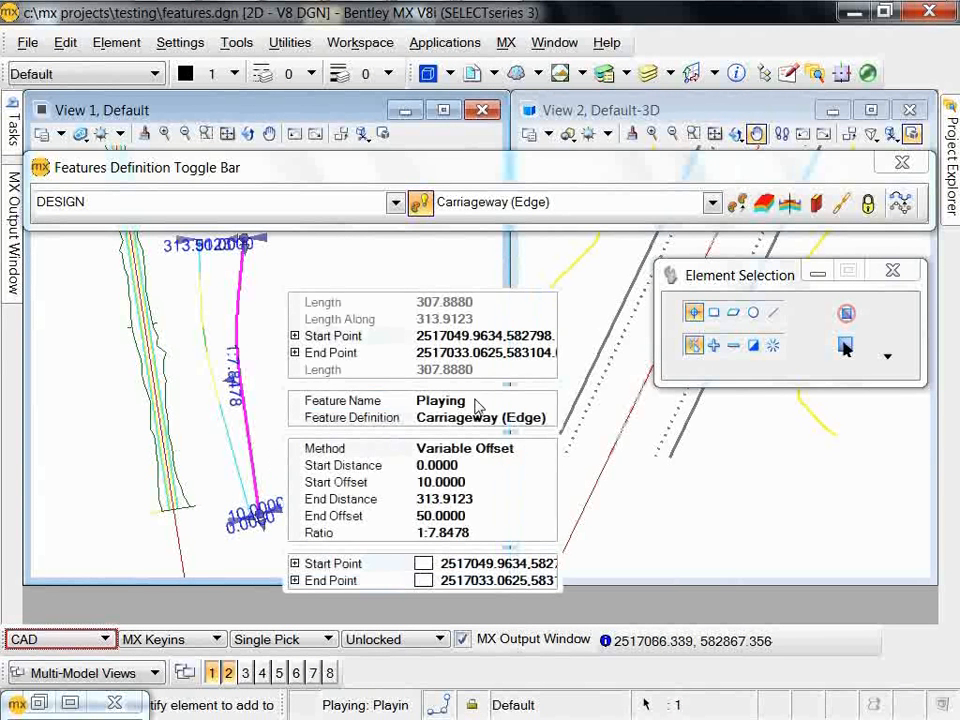
pyautogui.click(482, 402)
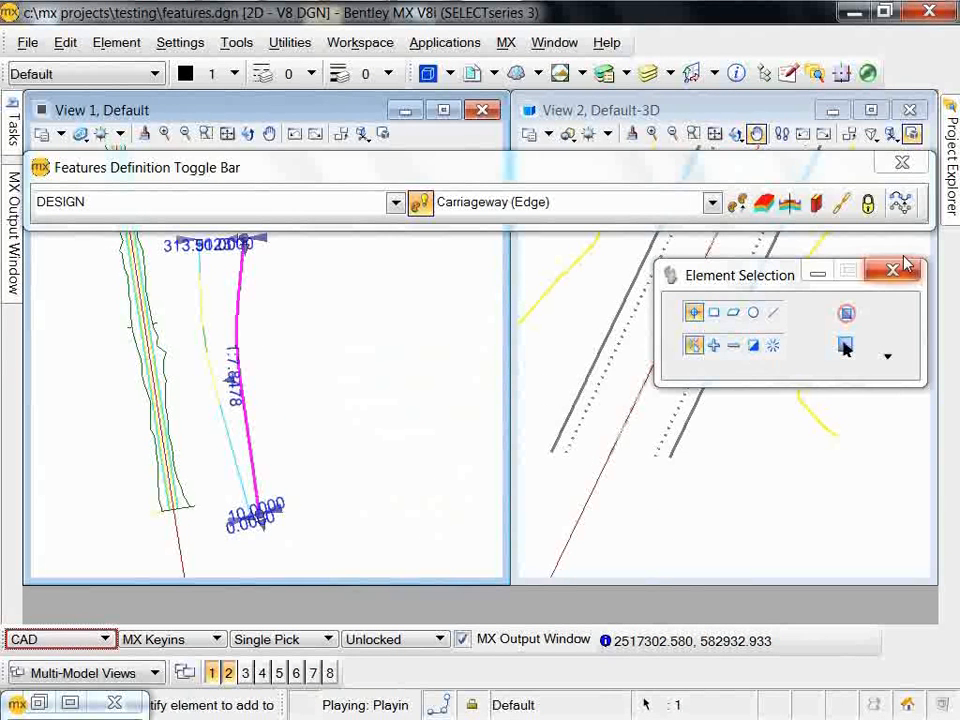
# Step: Examine the Carriageway (Edge) feature definition's element information down to its plan, profile and 3D styles, and close it
pyautogui.moveTo(953, 210)
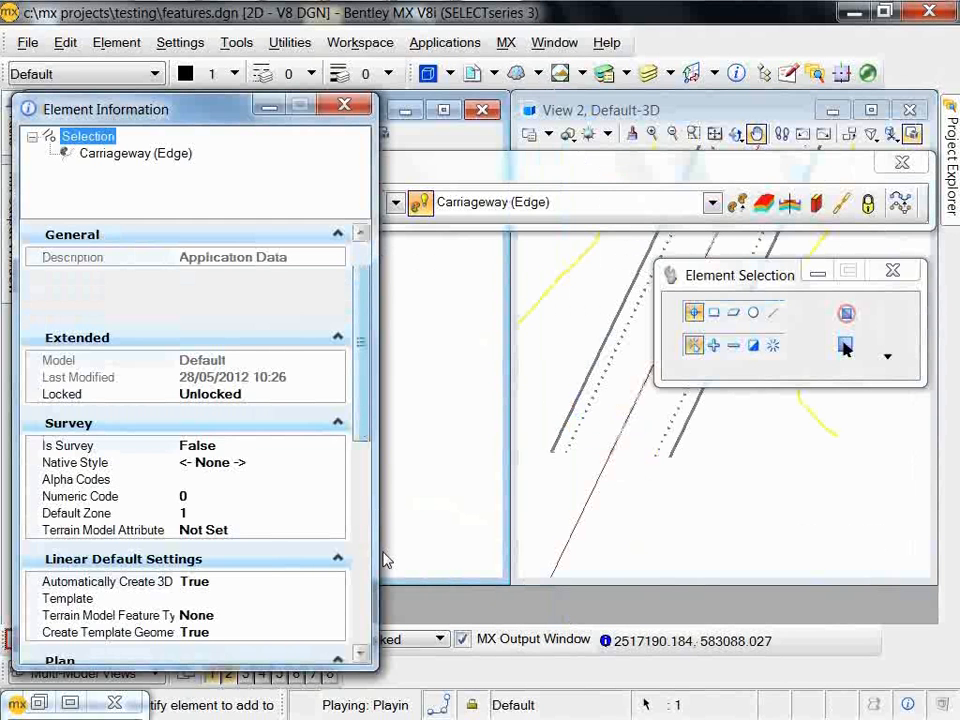
pyautogui.scroll(-10, 182, 650)
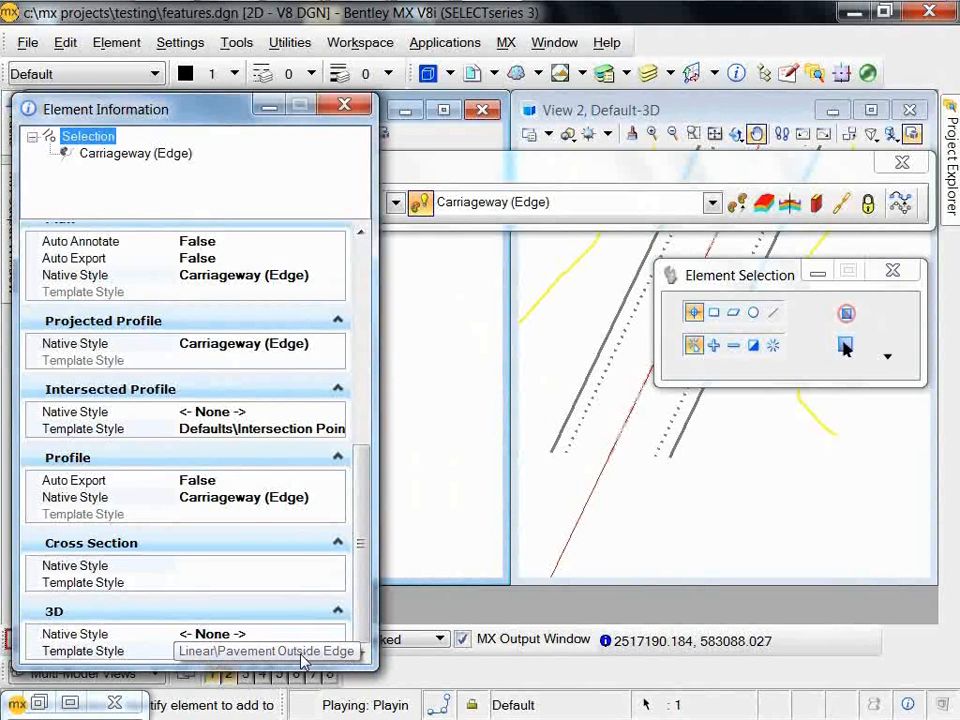
pyautogui.click(344, 106)
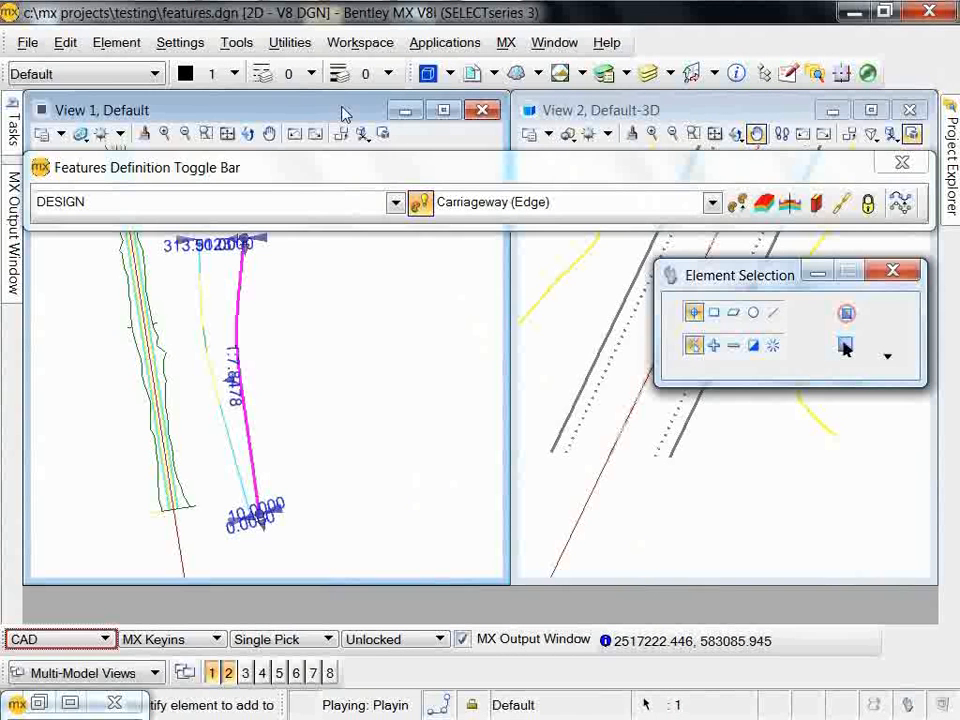